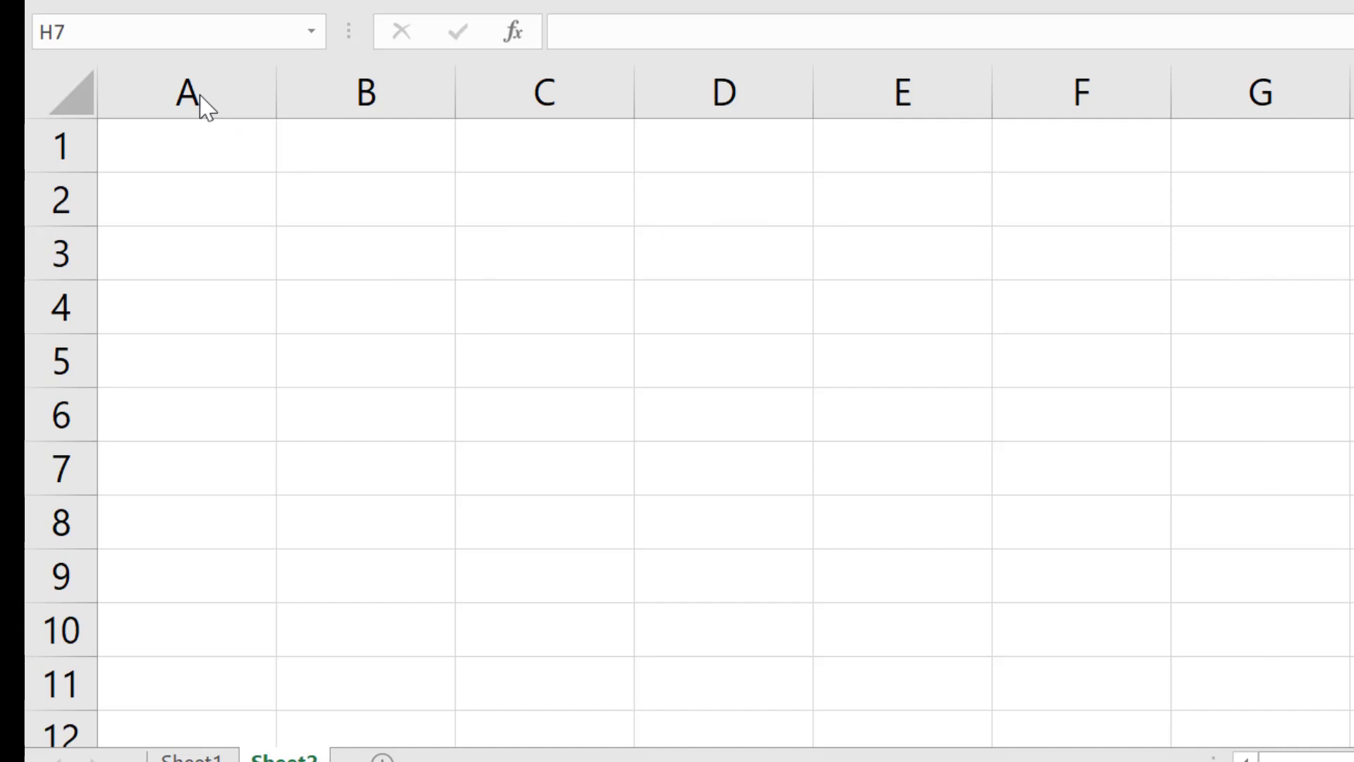
- Select the entire columns B, C, D and E one at a time
{"action": "left_click", "coordinate": [407, 88]}
{"action": "left_click", "coordinate": [561, 88]}
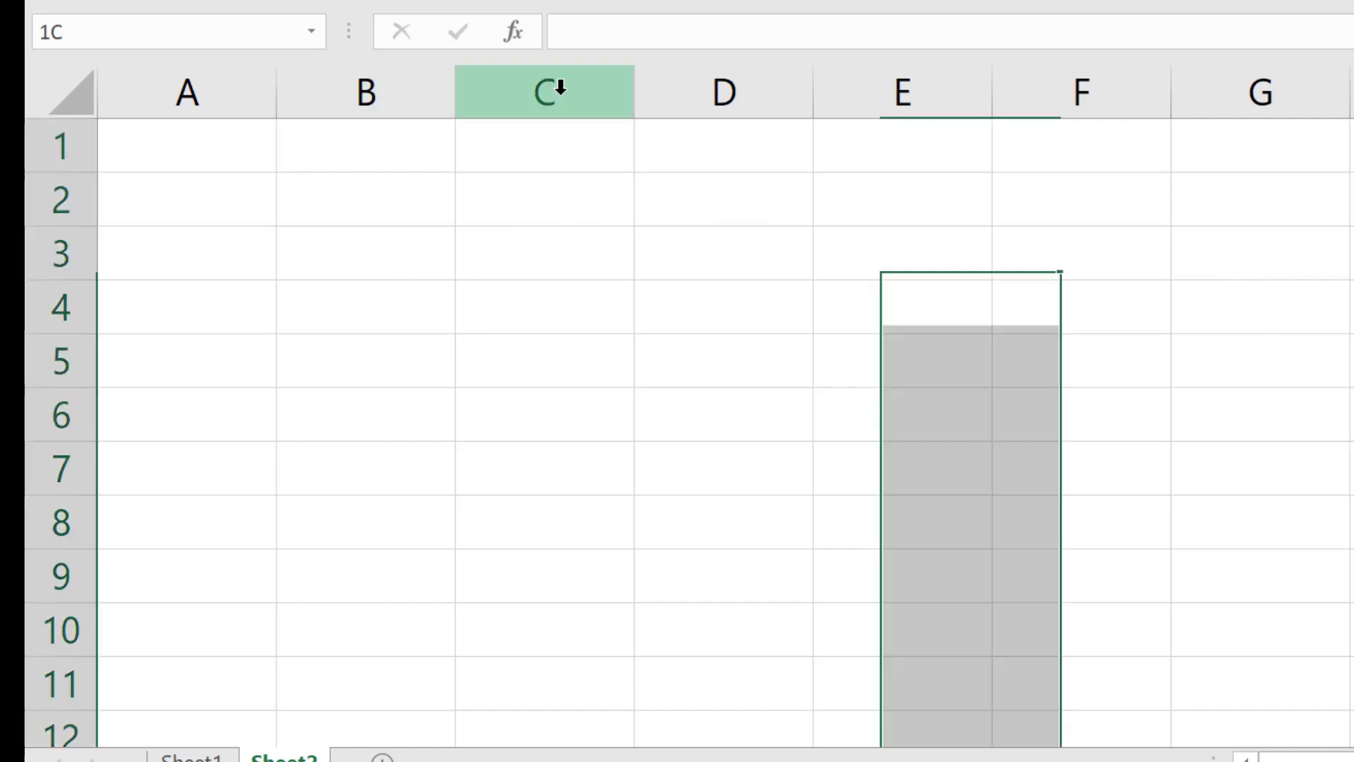
{"action": "left_click", "coordinate": [729, 90]}
{"action": "left_click", "coordinate": [949, 94]}
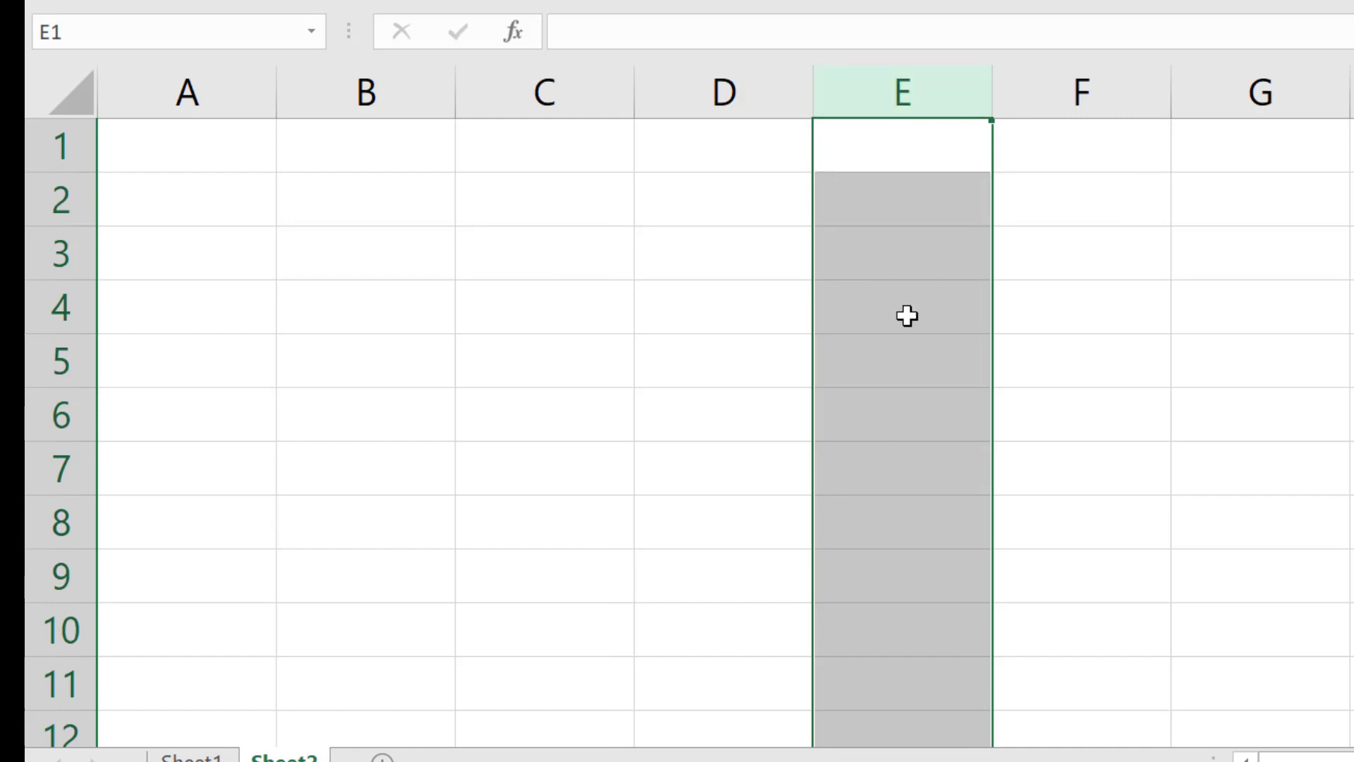
- Select the entire row 4, row 3, and row 4 again, one at a time
{"action": "left_click", "coordinate": [53, 311]}
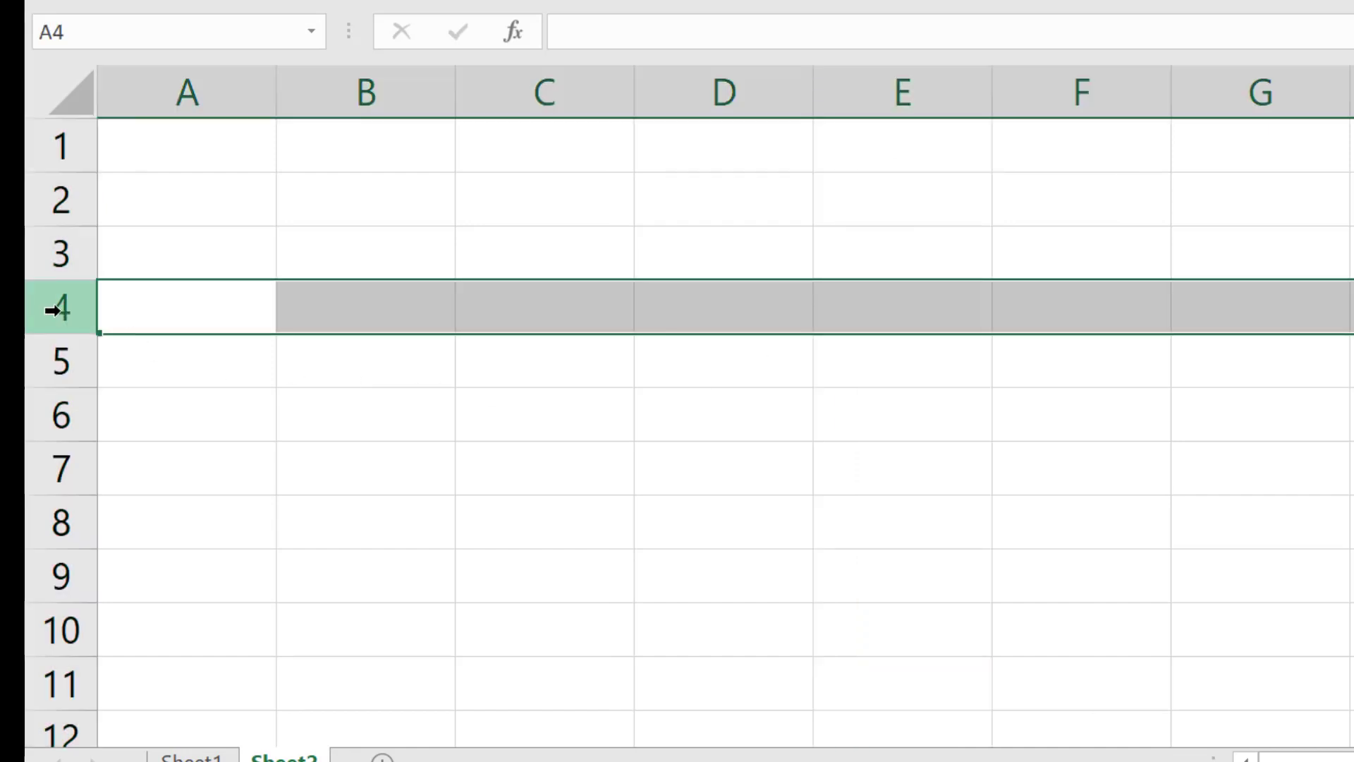
{"action": "left_click", "coordinate": [62, 256]}
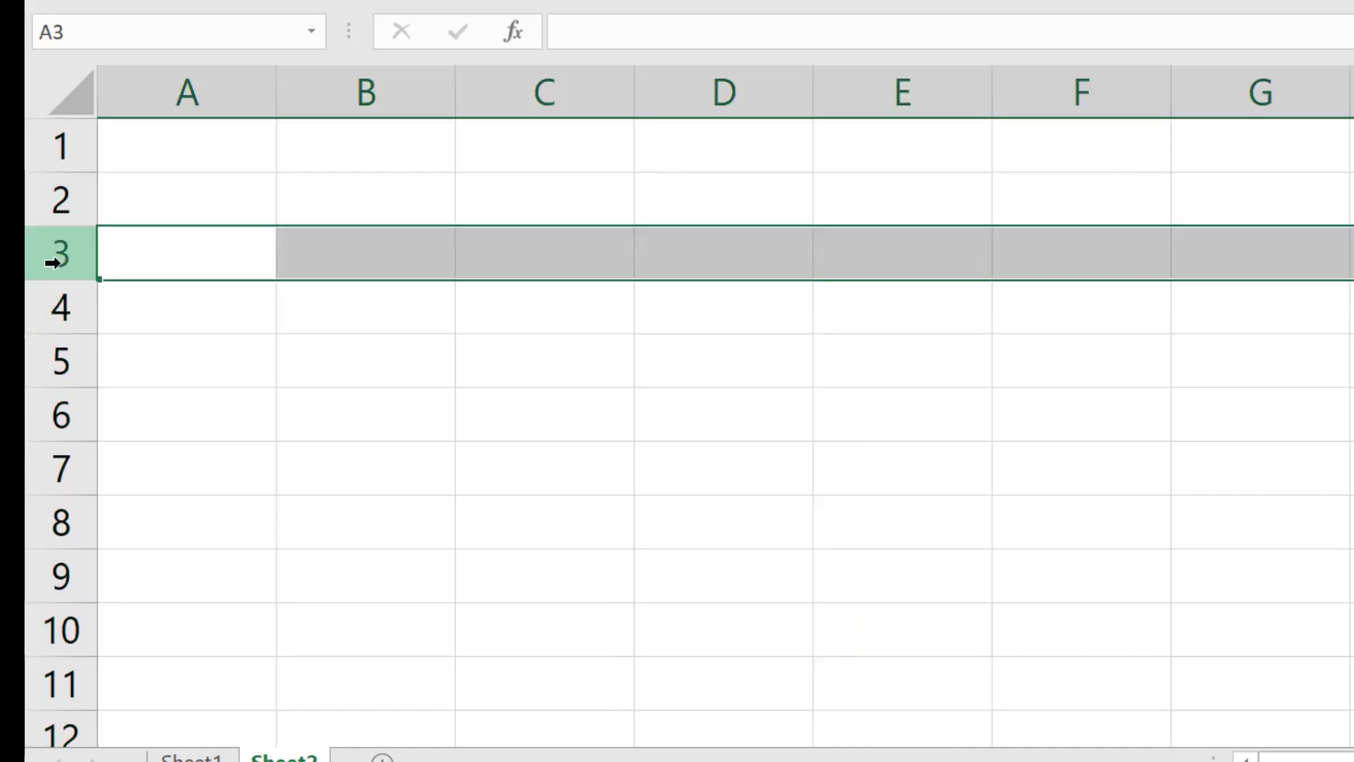
{"action": "left_click", "coordinate": [54, 305]}
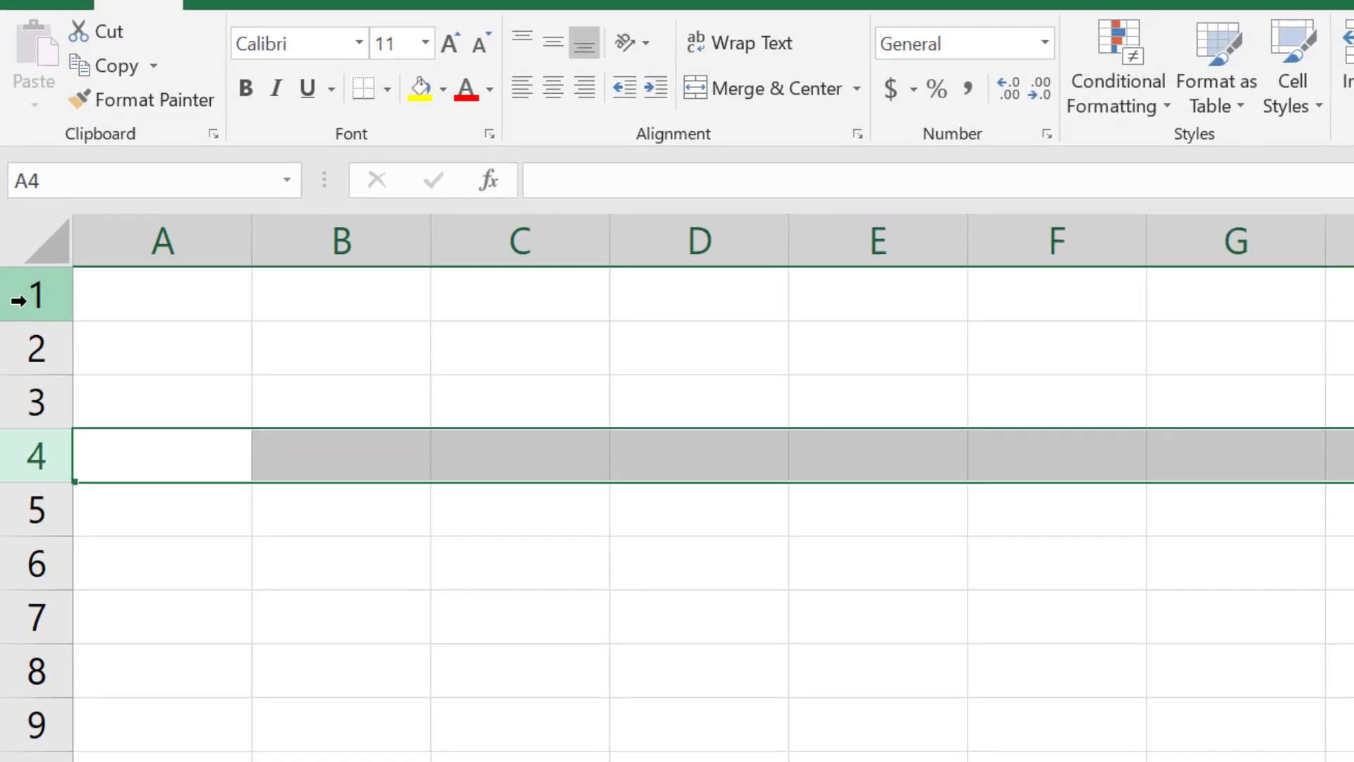
- Select cells B4 and B3, show B3's column and row by selecting column B and row 3, and return to B3
{"action": "left_click", "coordinate": [395, 452]}
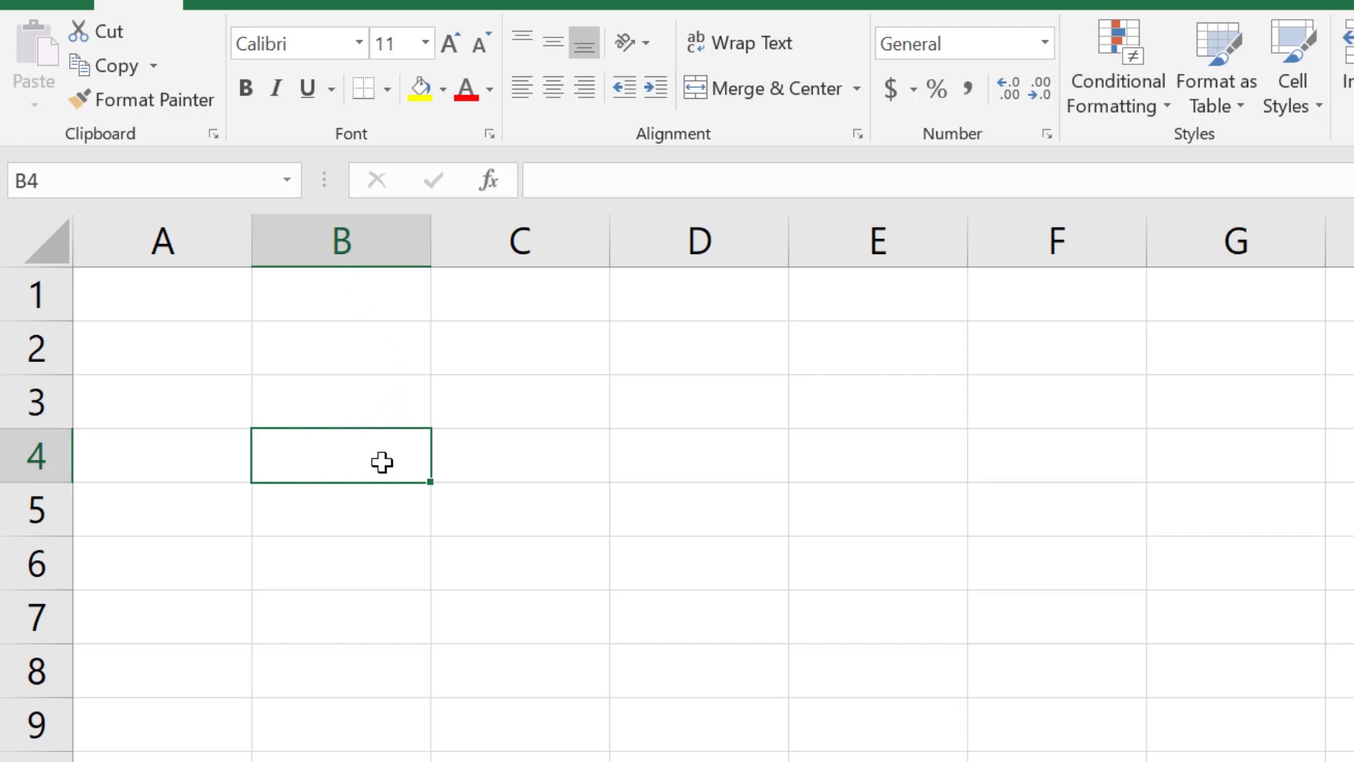
{"action": "left_click", "coordinate": [372, 397]}
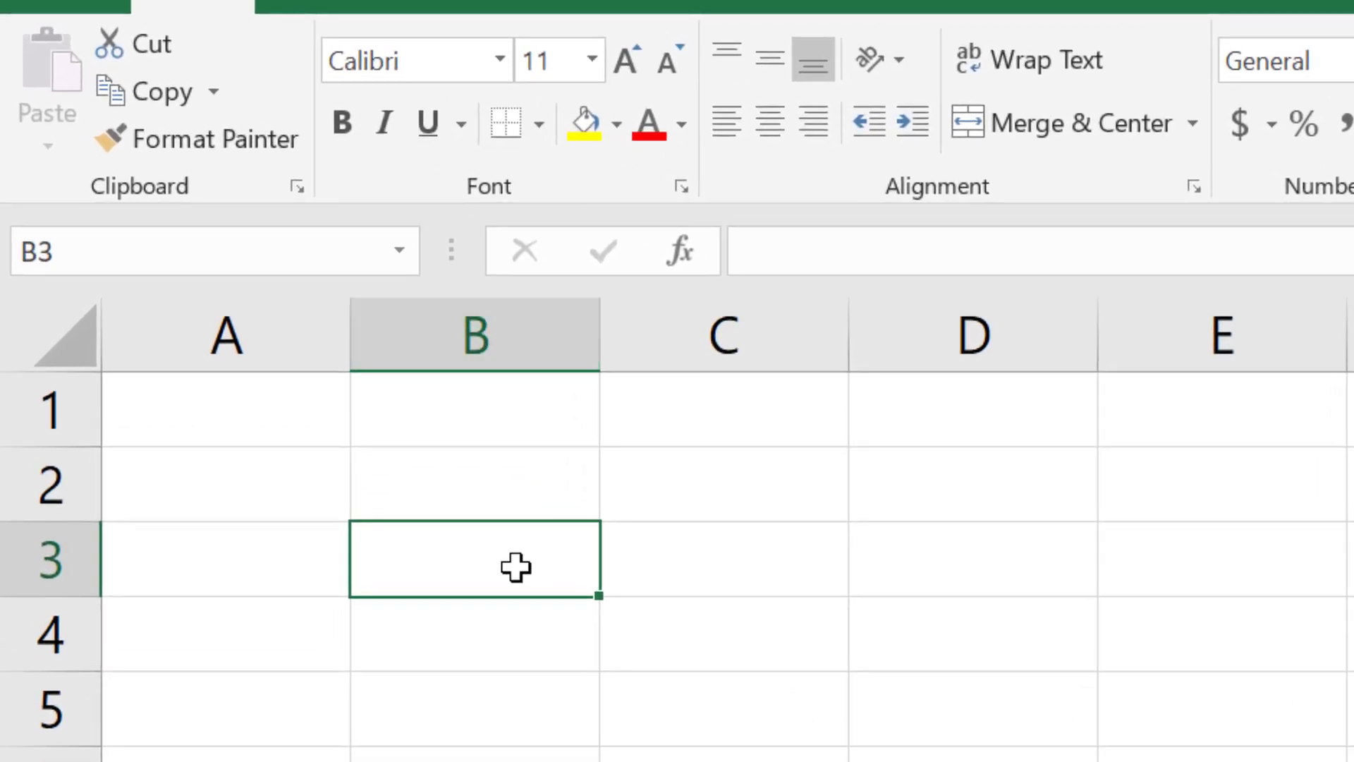
{"action": "left_click", "coordinate": [433, 339]}
{"action": "left_click", "coordinate": [48, 564]}
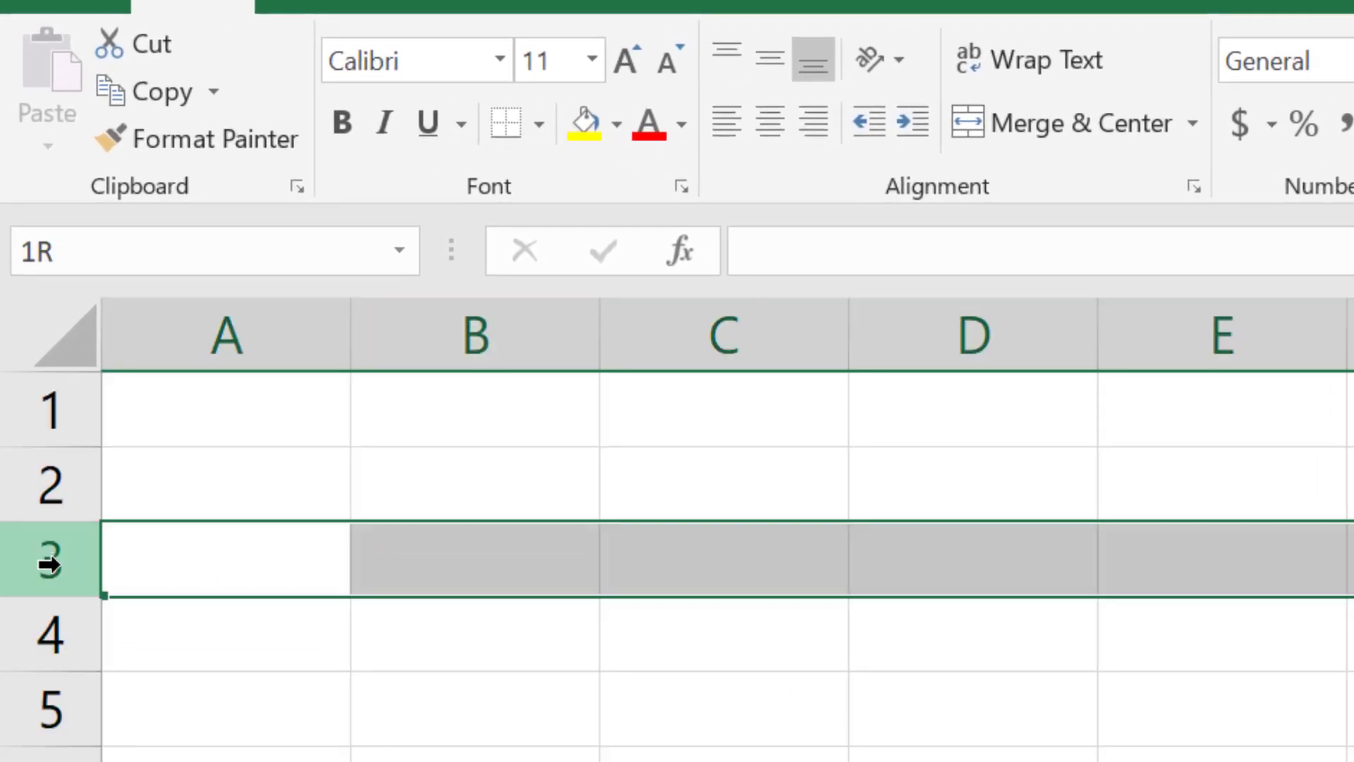
{"action": "left_click", "coordinate": [540, 562]}
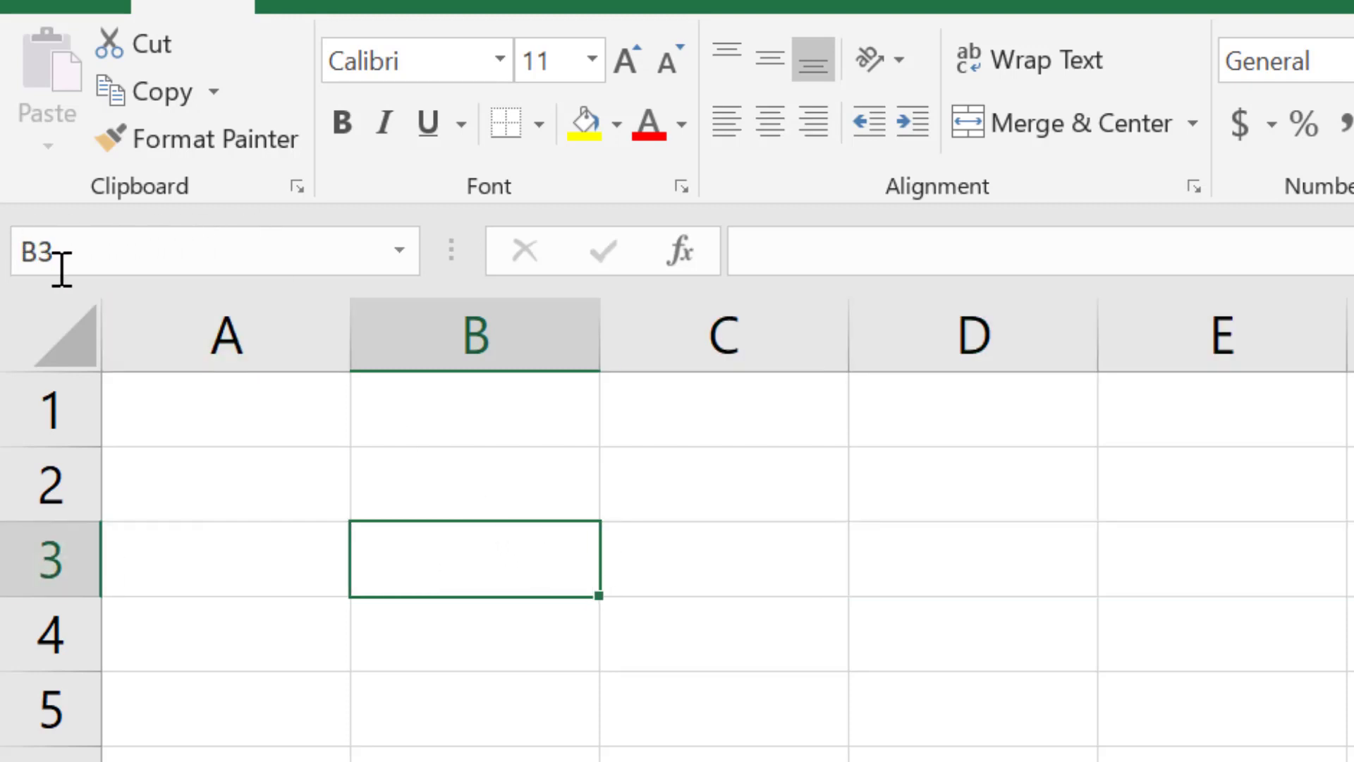
- Select cells C4, B4 and B3 in turn to view their cell references
{"action": "left_click", "coordinate": [687, 635]}
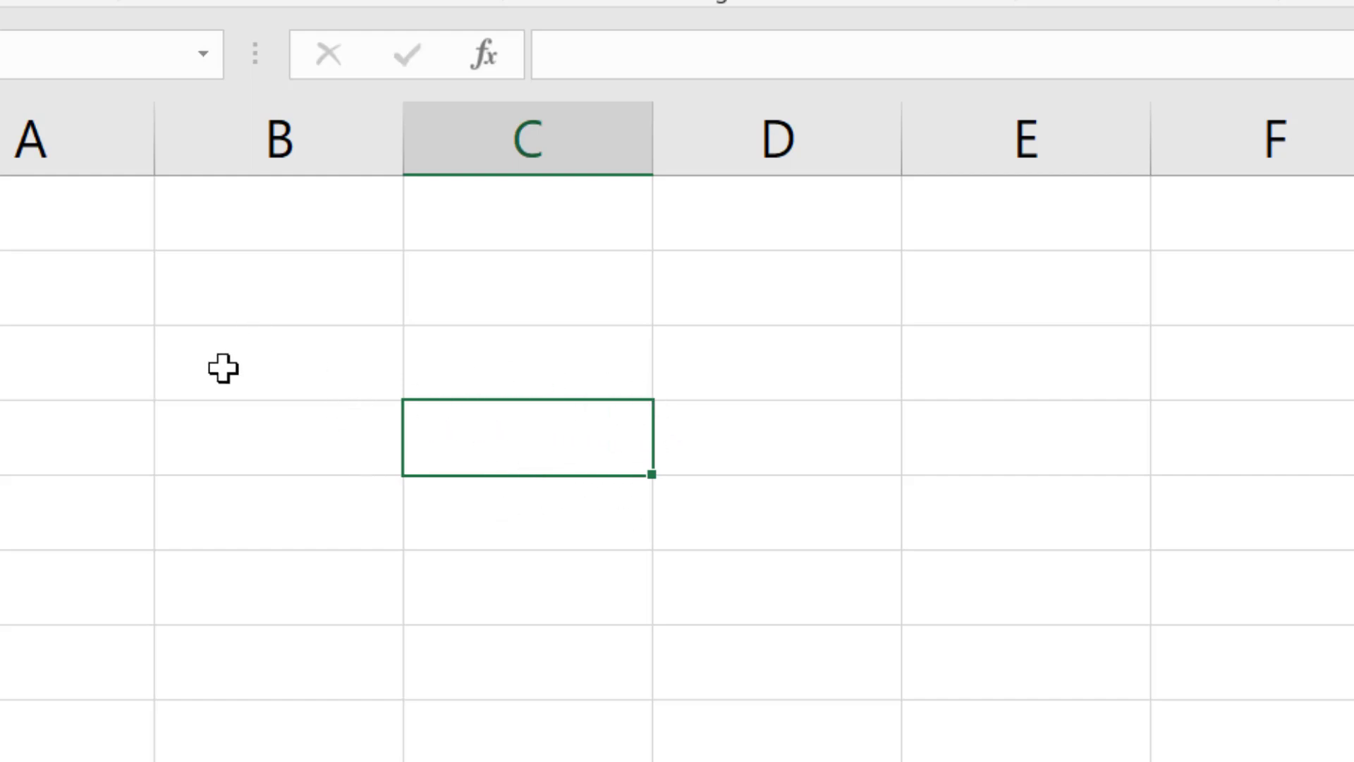
{"action": "left_click", "coordinate": [263, 436]}
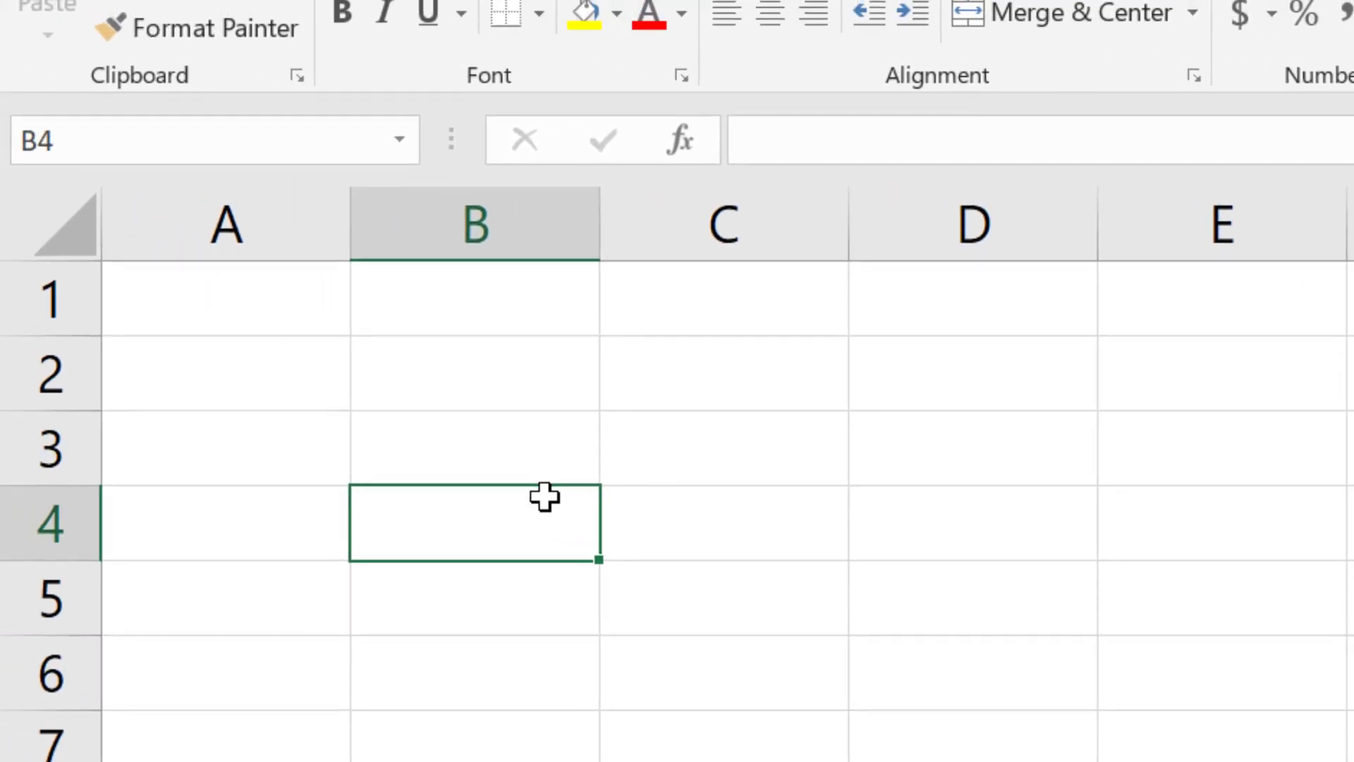
{"action": "left_click", "coordinate": [509, 457]}
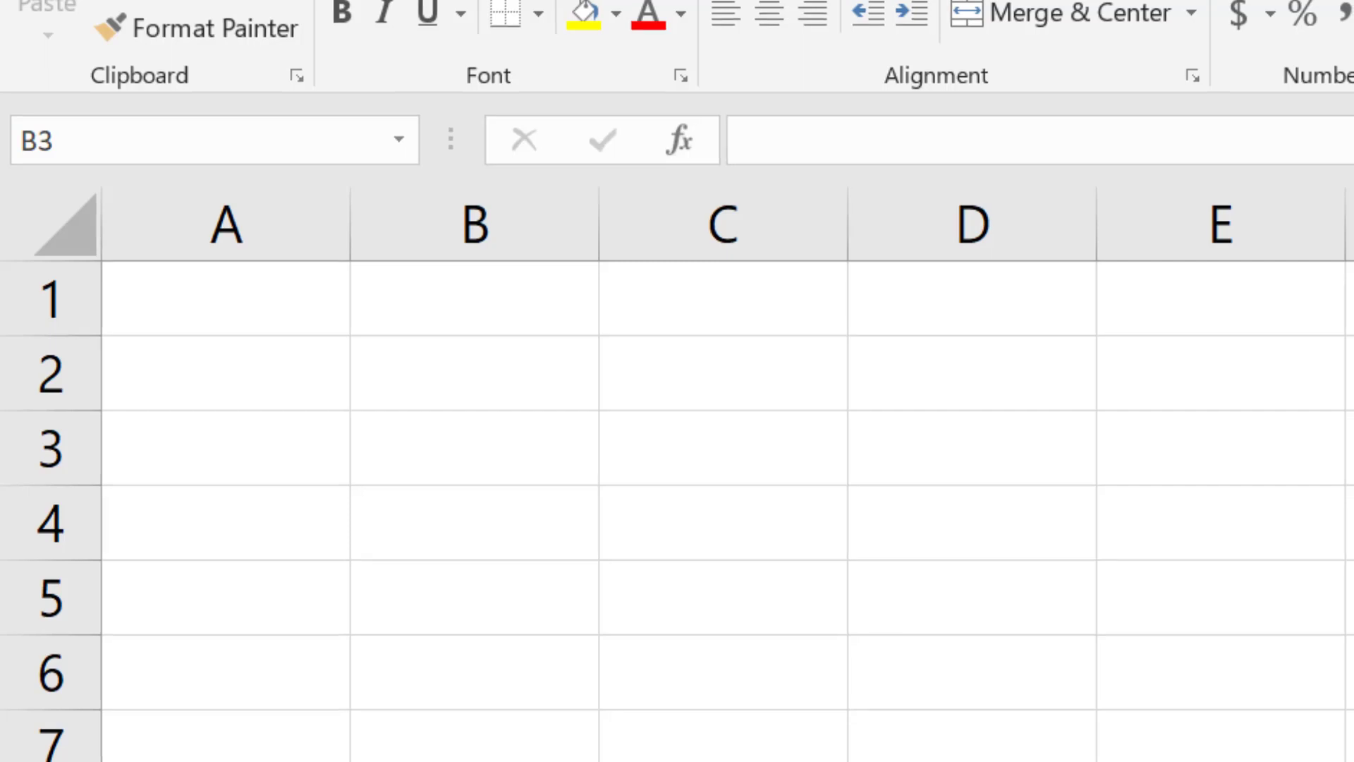
{"action": "left_click", "coordinate": [558, 445]}
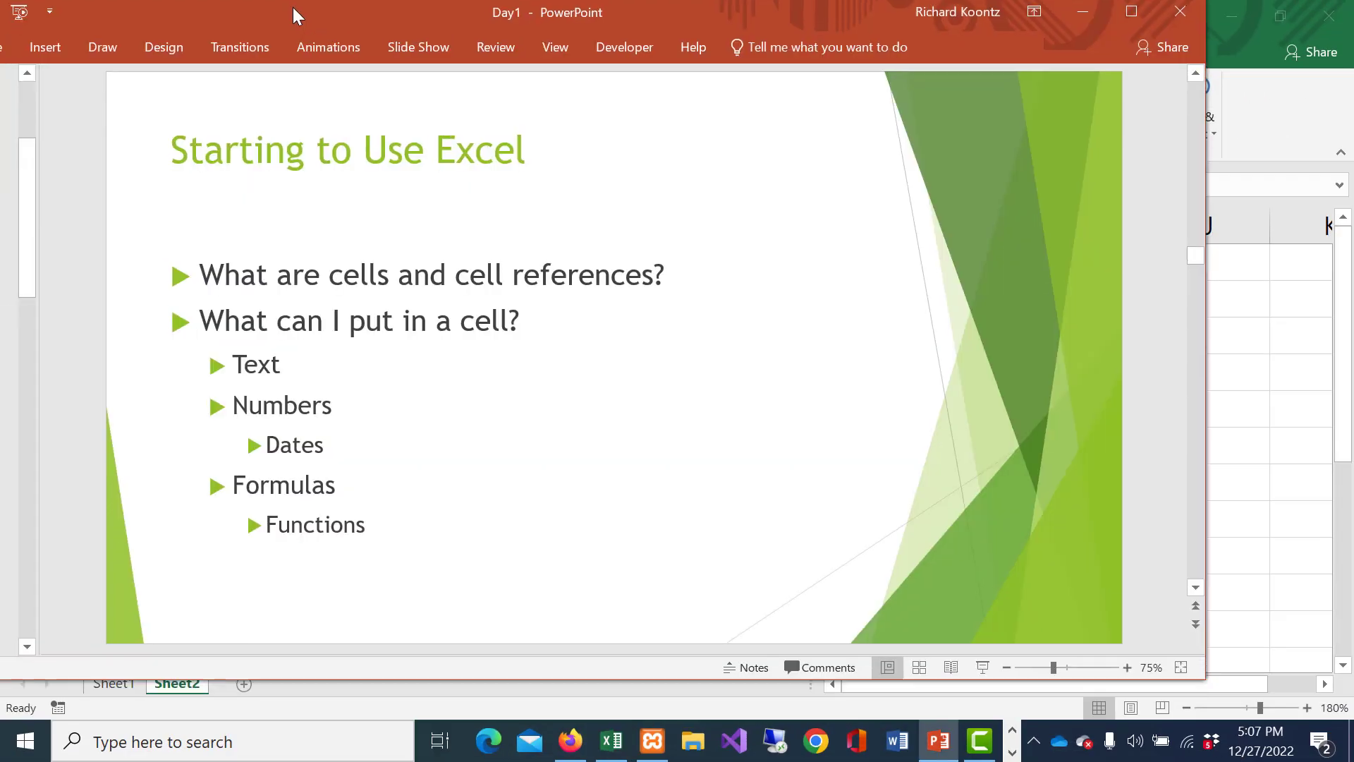
- Move the PowerPoint window out of the way to uncover the samplebudget worksheet in Excel
{"action": "left_click_drag", "start_coordinate": [294, 7], "coordinate": [297, 13]}
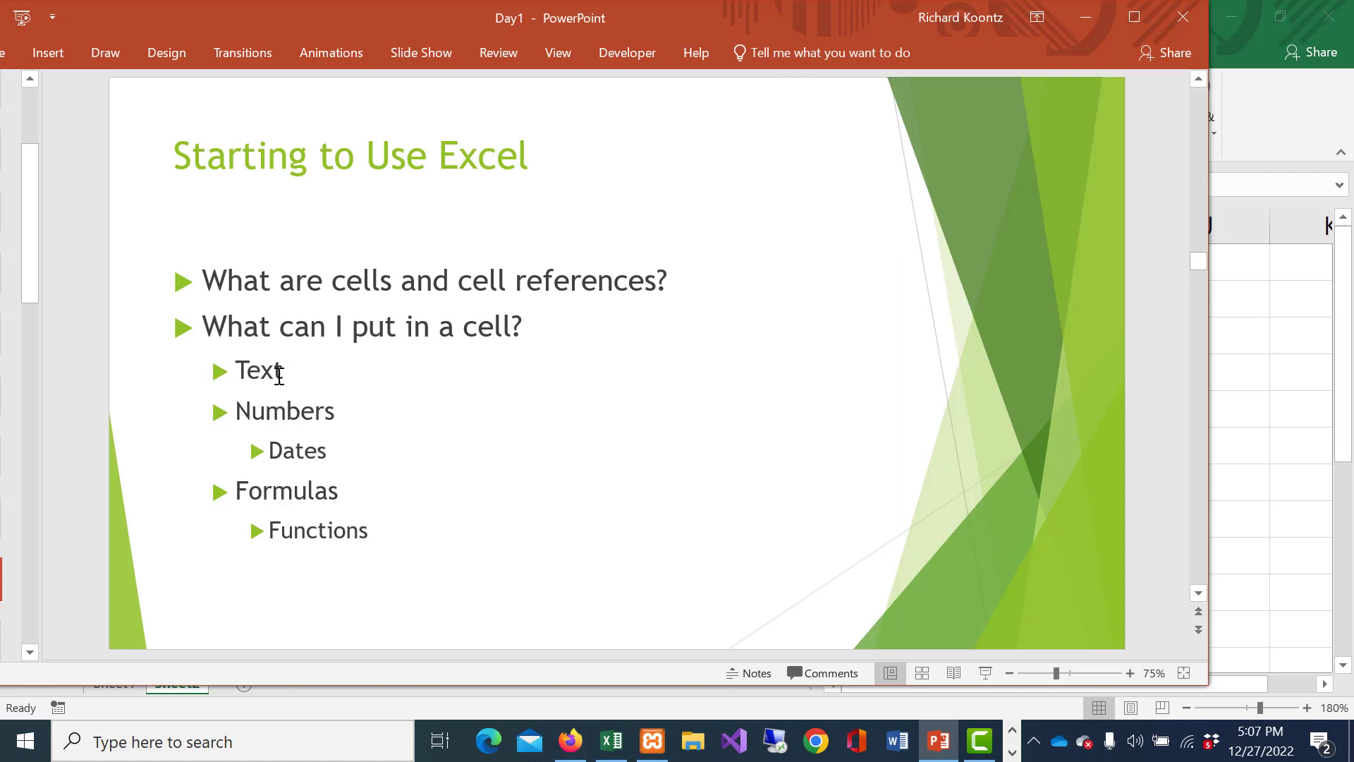
{"action": "left_click_drag", "start_coordinate": [684, 15], "coordinate": [0, 73]}
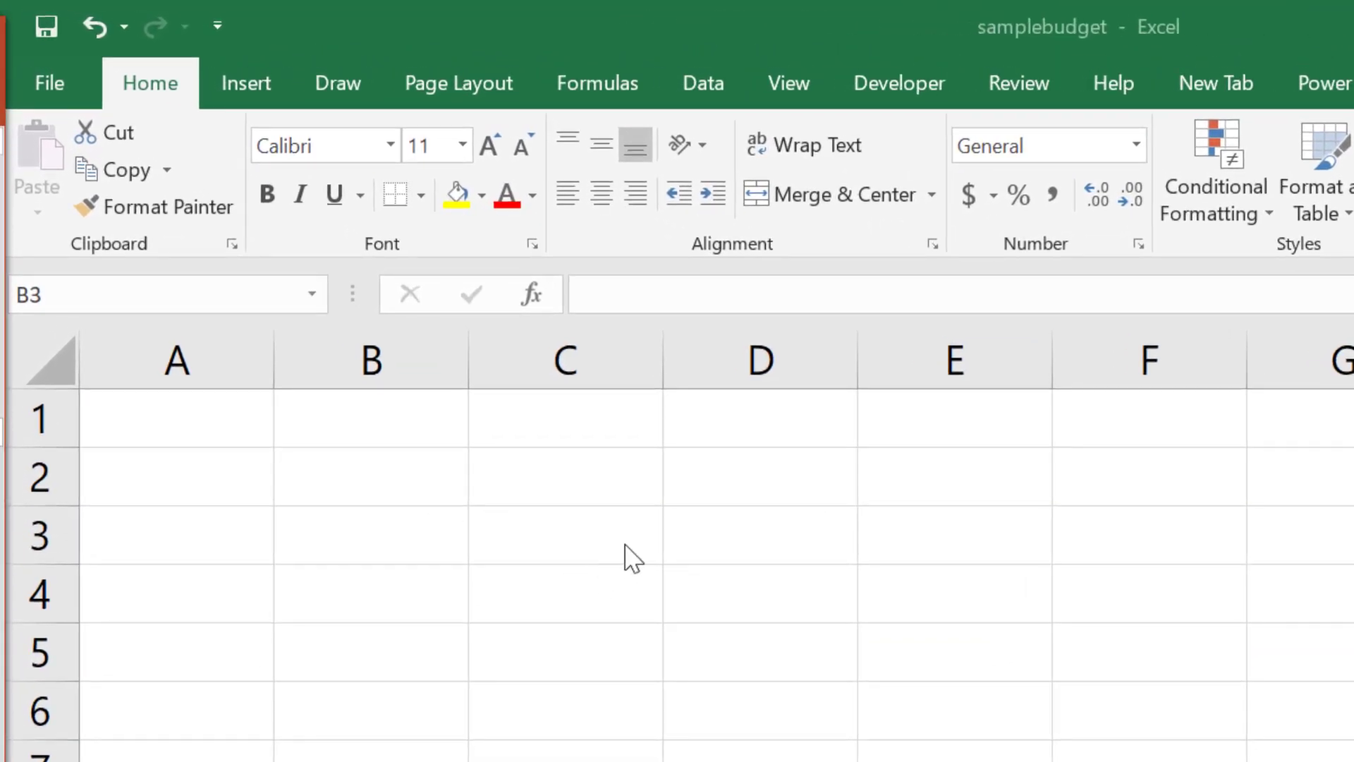
- Enter the text "hello excel" in cell B3 and reselect that cell
{"action": "left_click", "coordinate": [448, 551]}
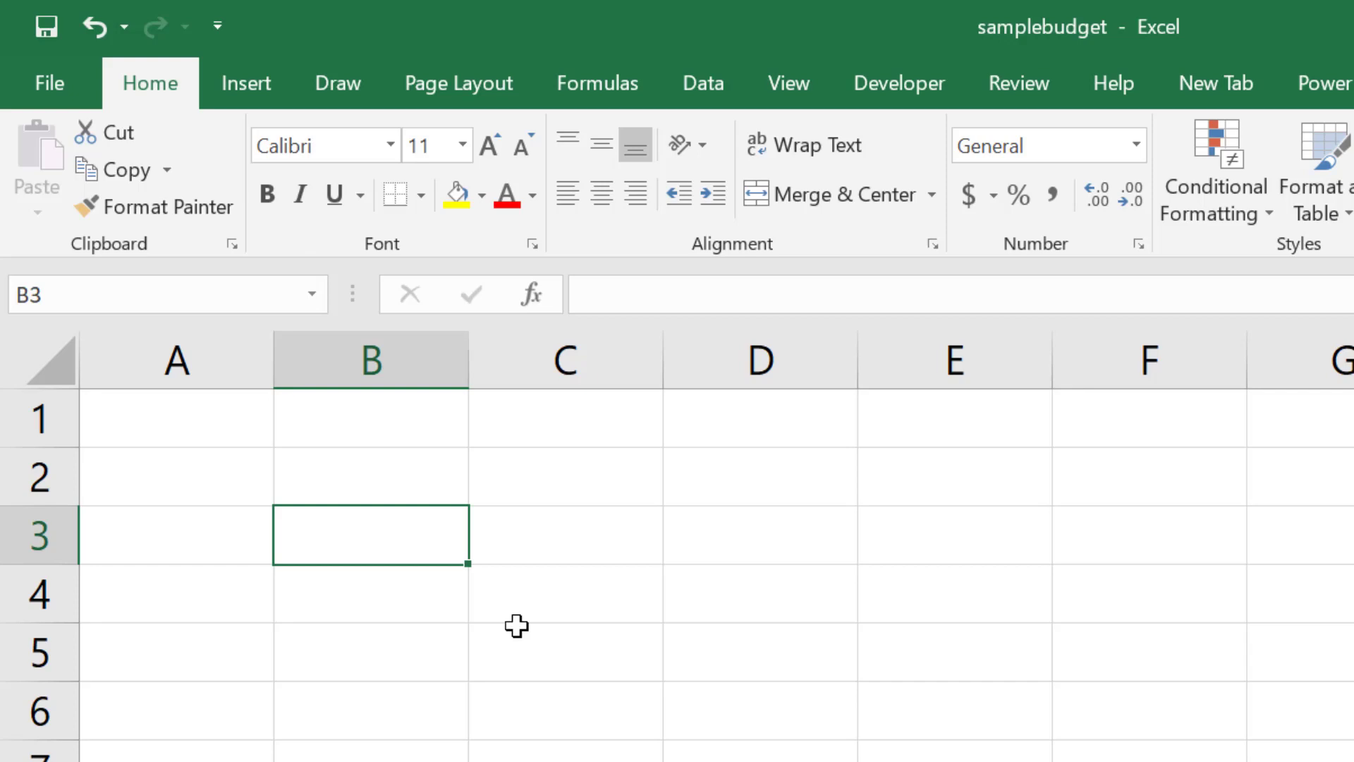
{"action": "type", "text": "hell"}
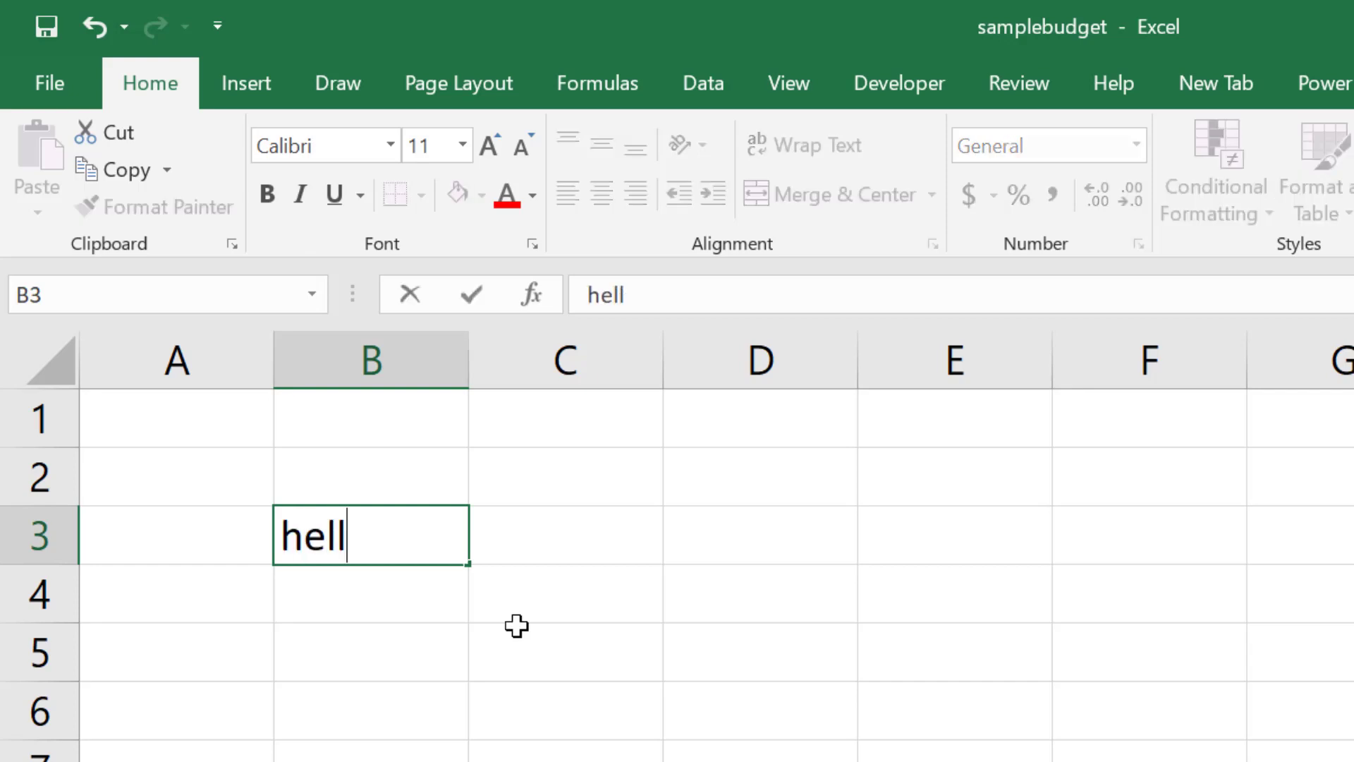
{"action": "type", "text": "o excel"}
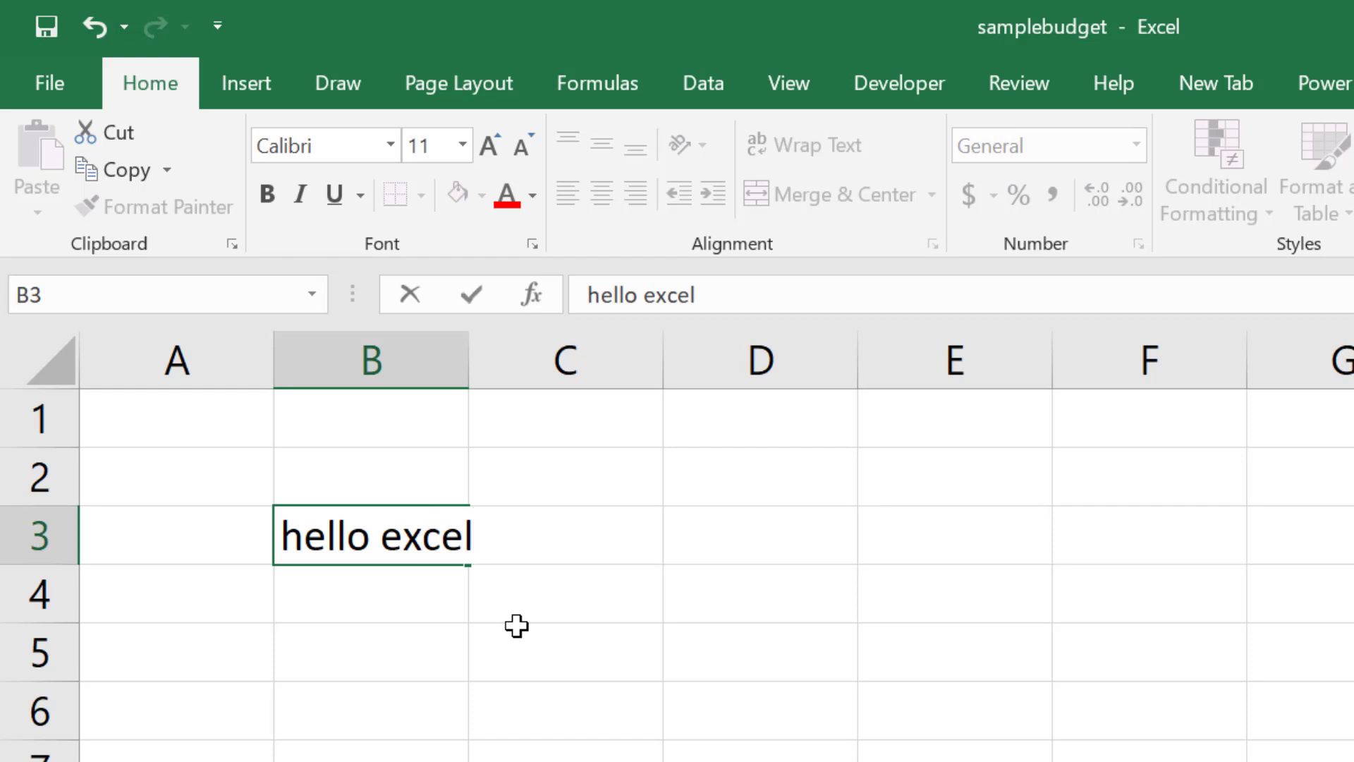
{"action": "key", "text": "Return"}
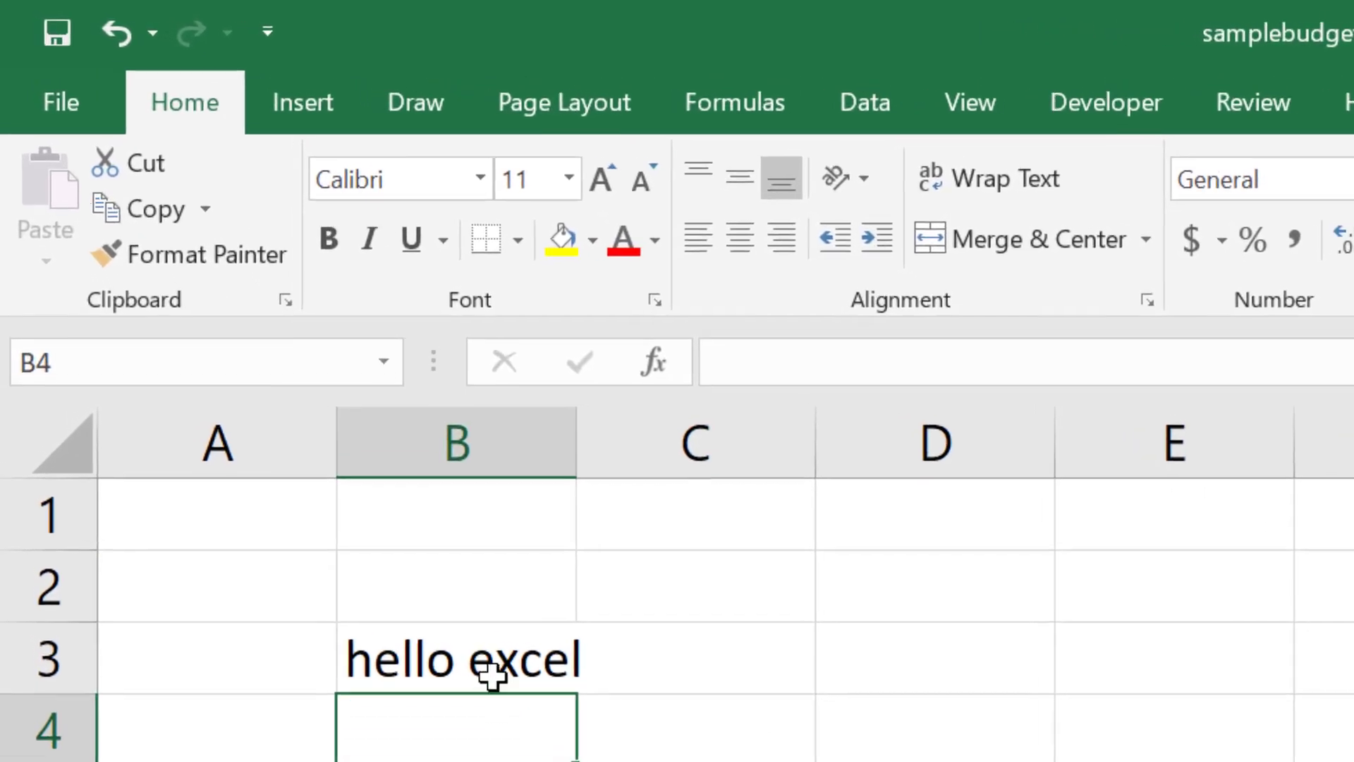
{"action": "left_click", "coordinate": [492, 670]}
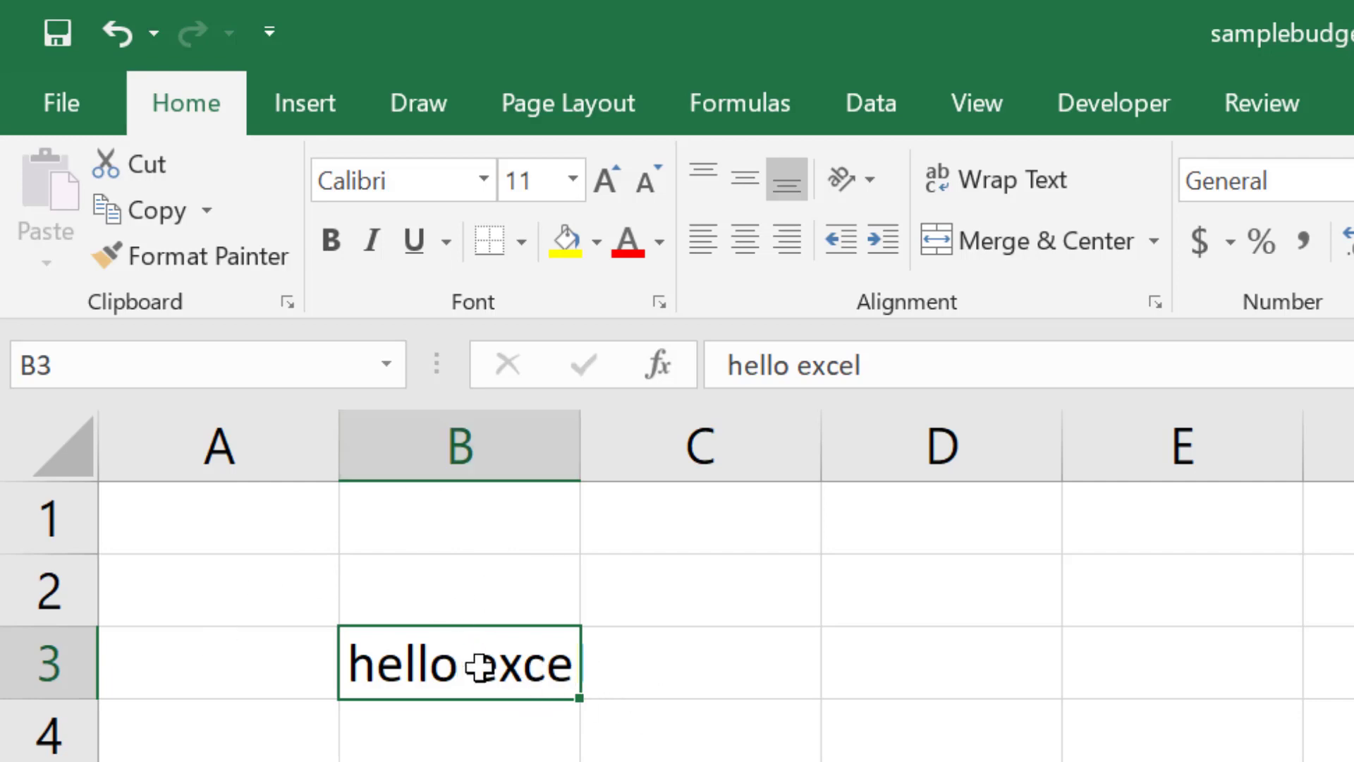
- Enter the text "I like to use excel for work" in cell B4
{"action": "left_click", "coordinate": [492, 740]}
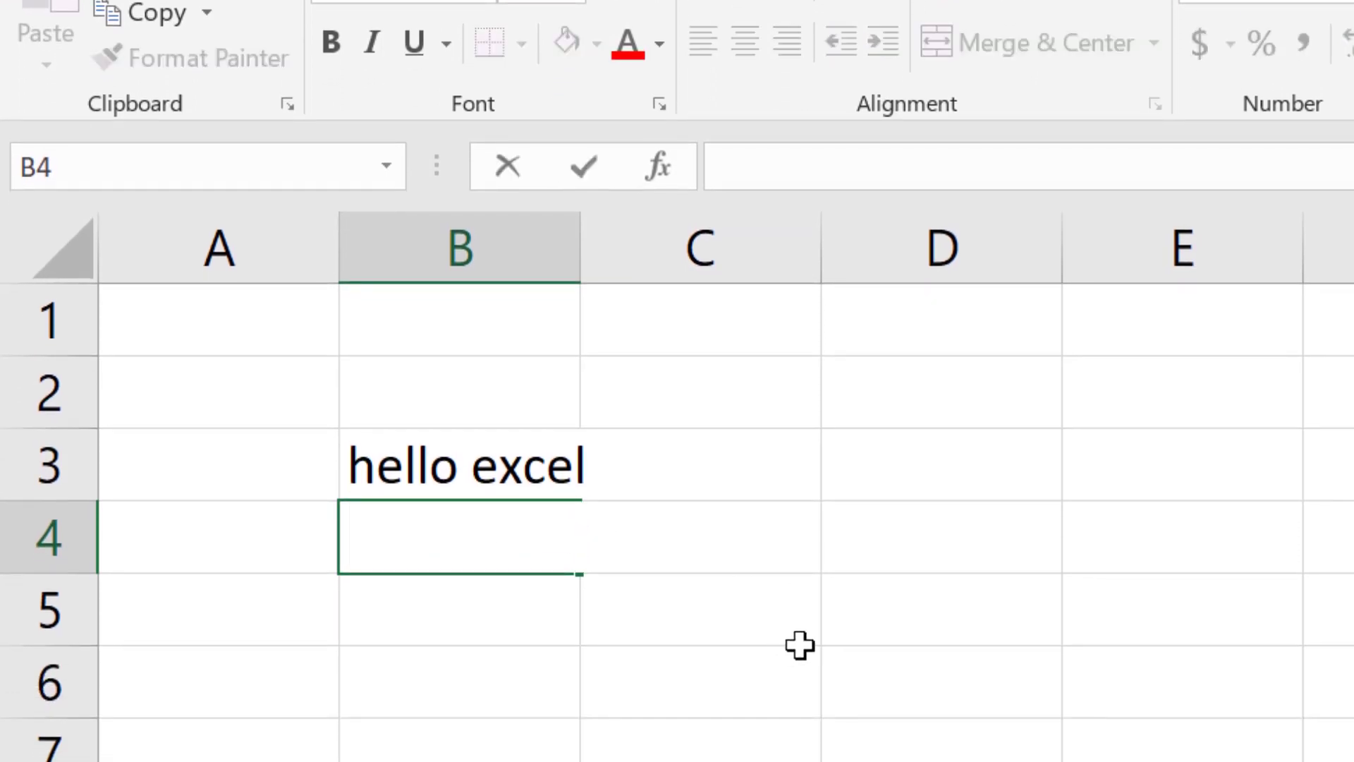
{"action": "type", "text": "I like to use w"}
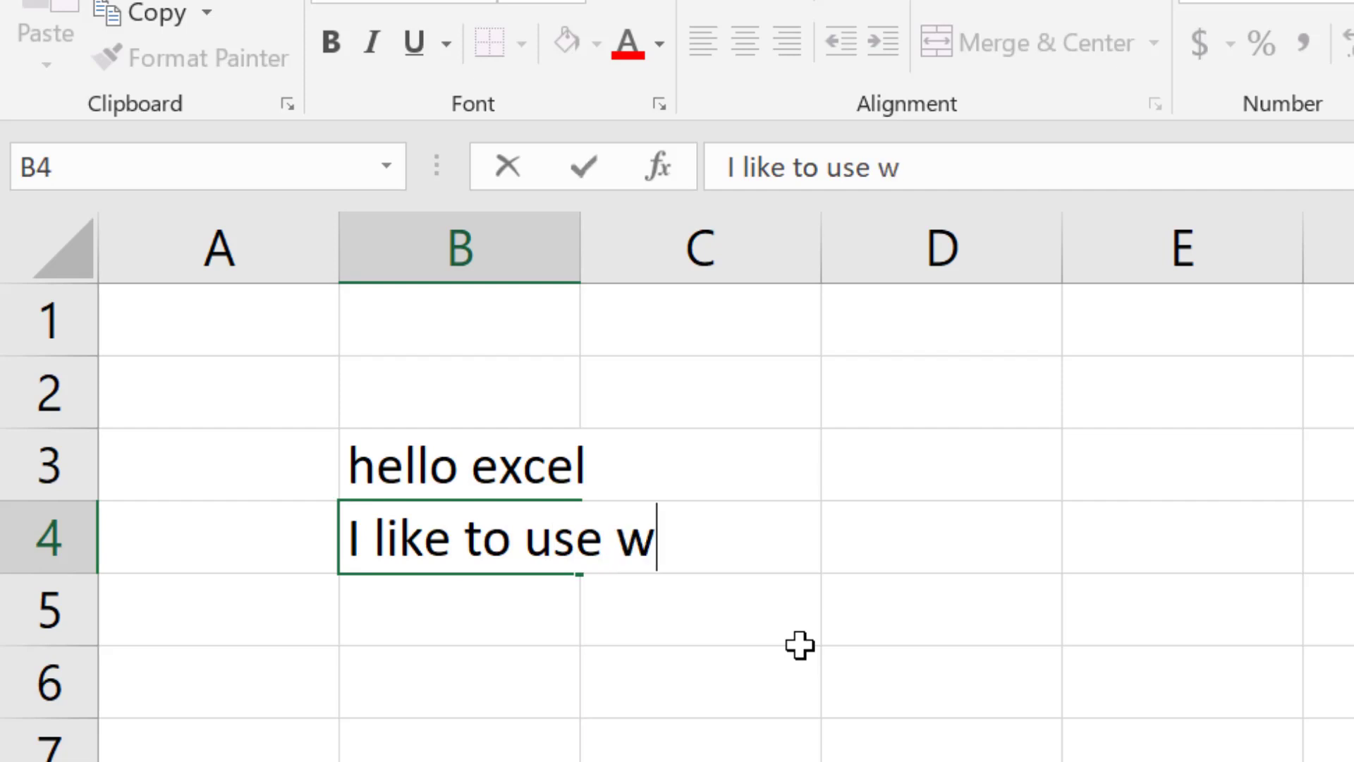
{"action": "key", "text": "BackSpace"}
{"action": "type", "text": "e e"}
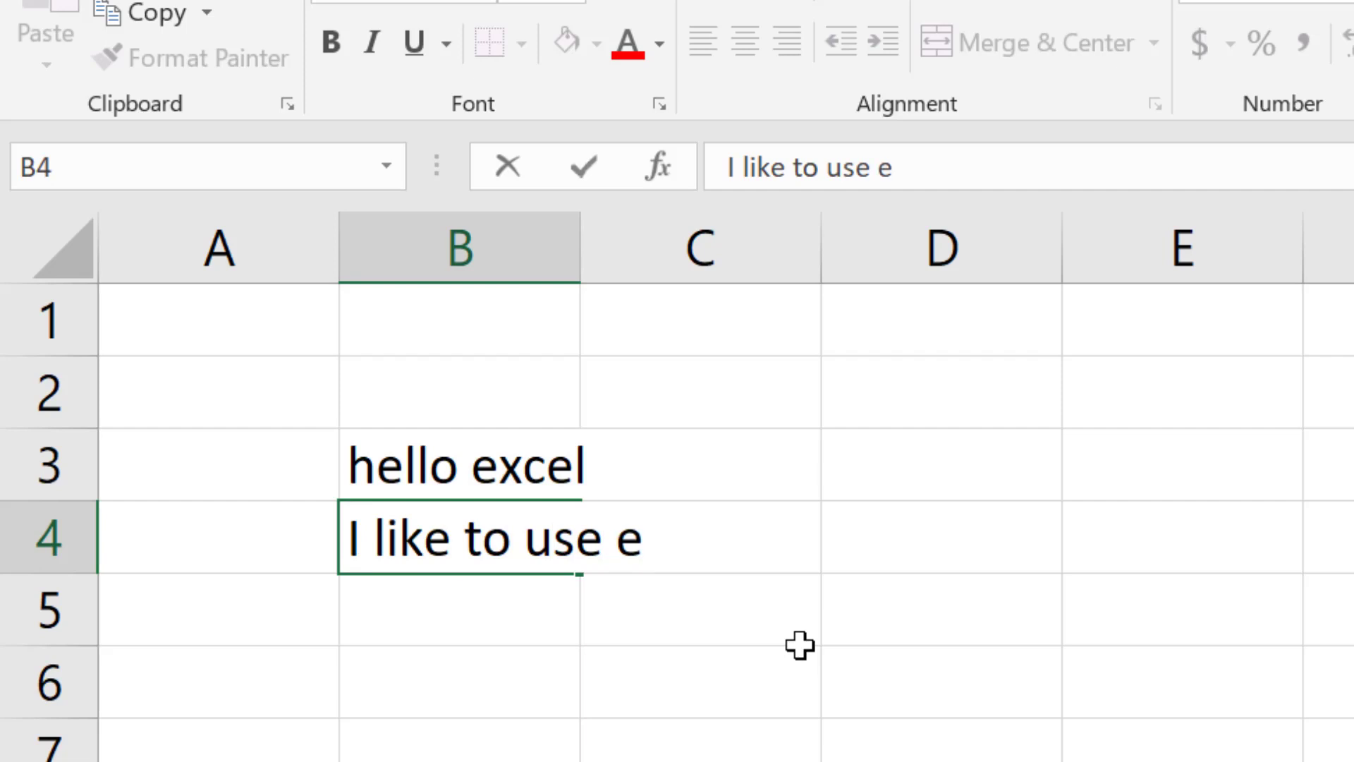
{"action": "type", "text": "xcel f"}
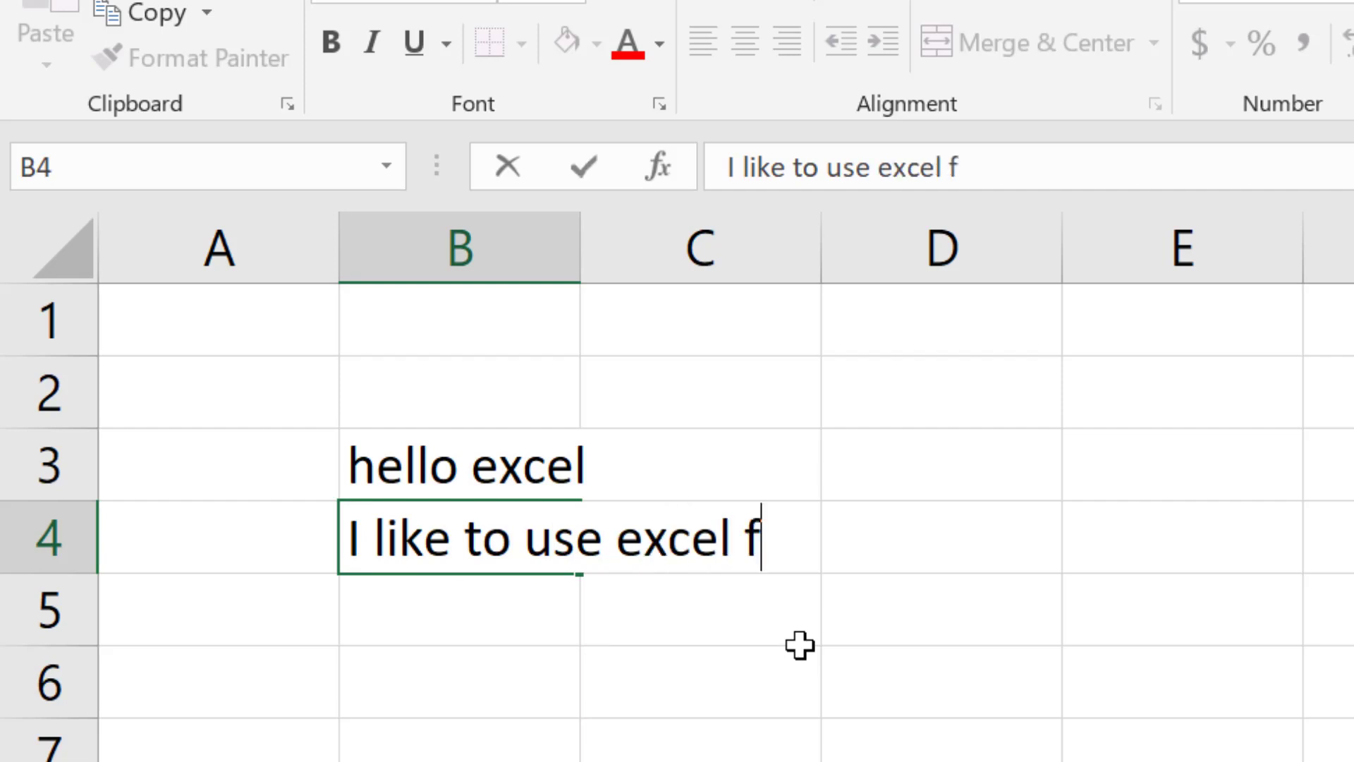
{"action": "type", "text": "or work"}
{"action": "key", "text": "Return"}
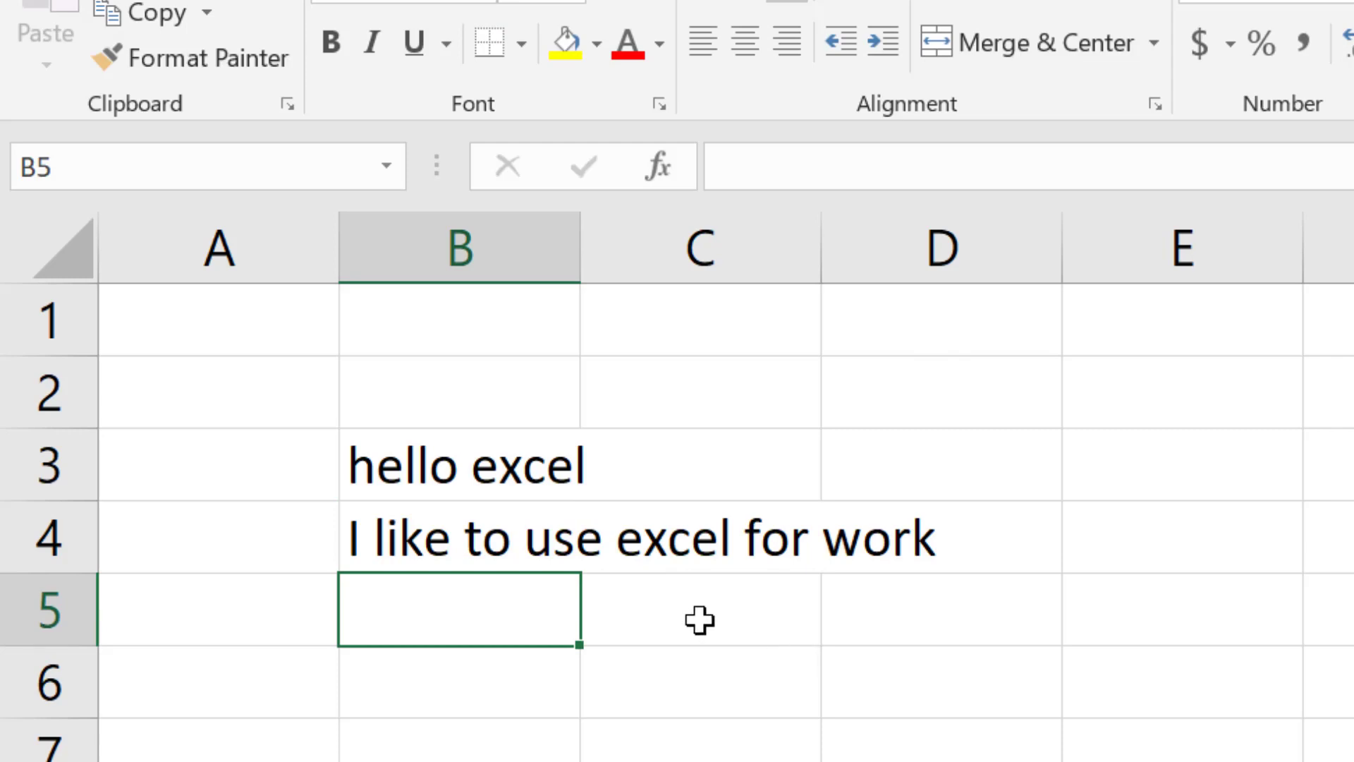
- Check the contents of cell B4, and enter the text "hello again" in cell C4
{"action": "left_click", "coordinate": [503, 534]}
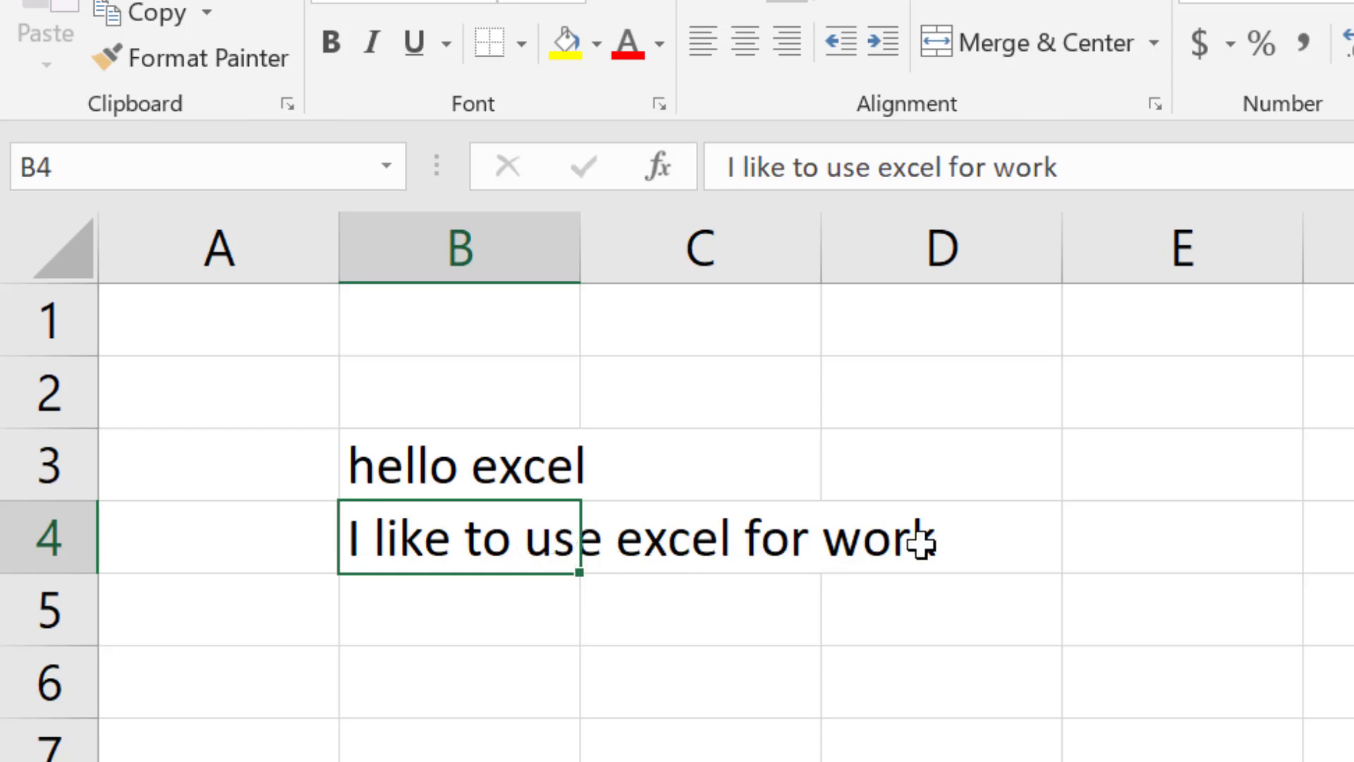
{"action": "left_click", "coordinate": [776, 545]}
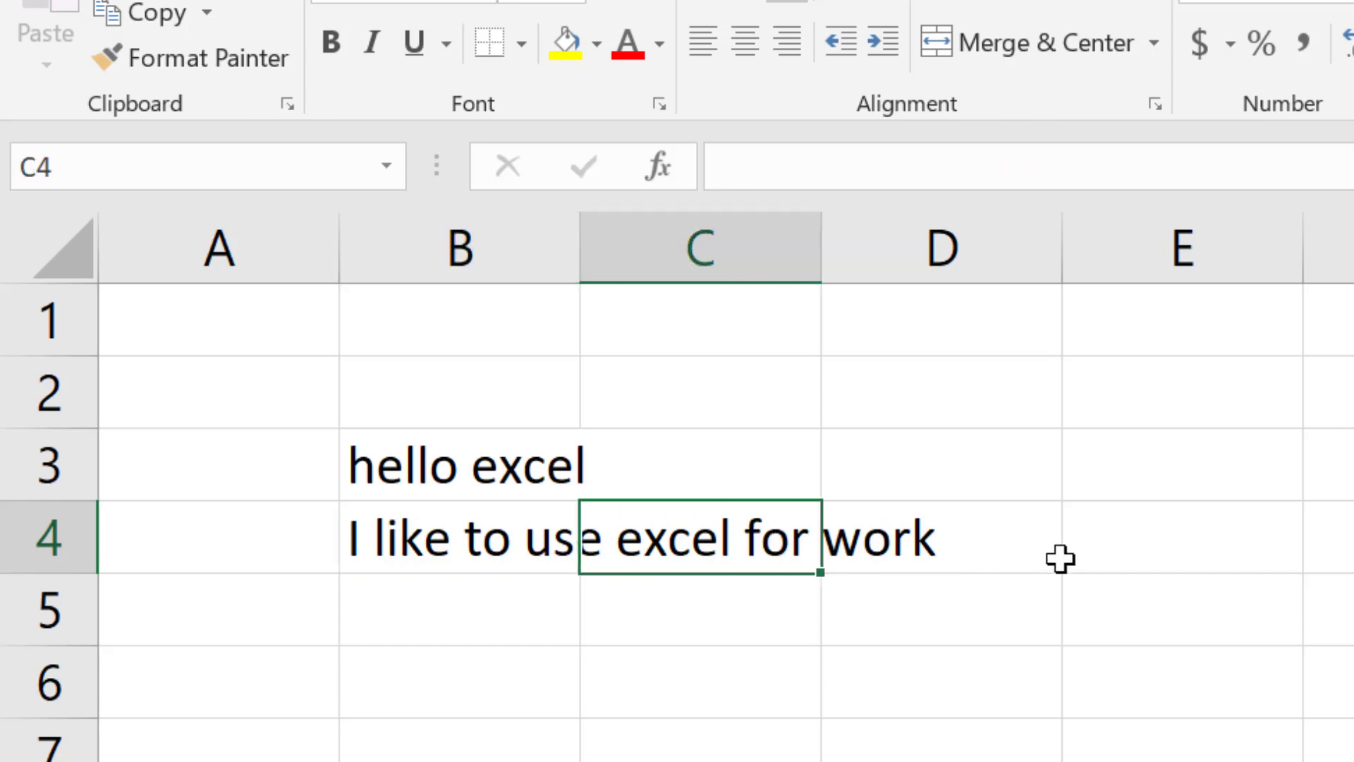
{"action": "type", "text": "he"}
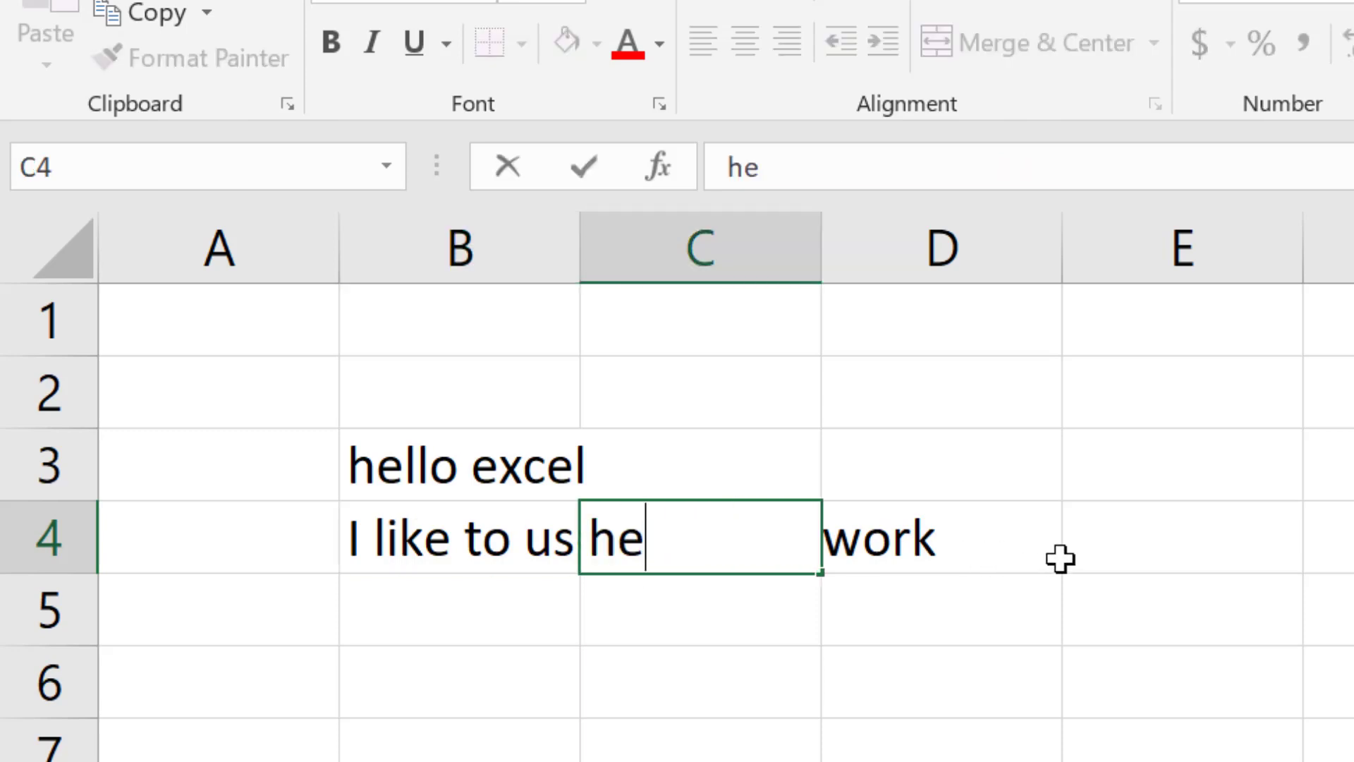
{"action": "type", "text": "llo again"}
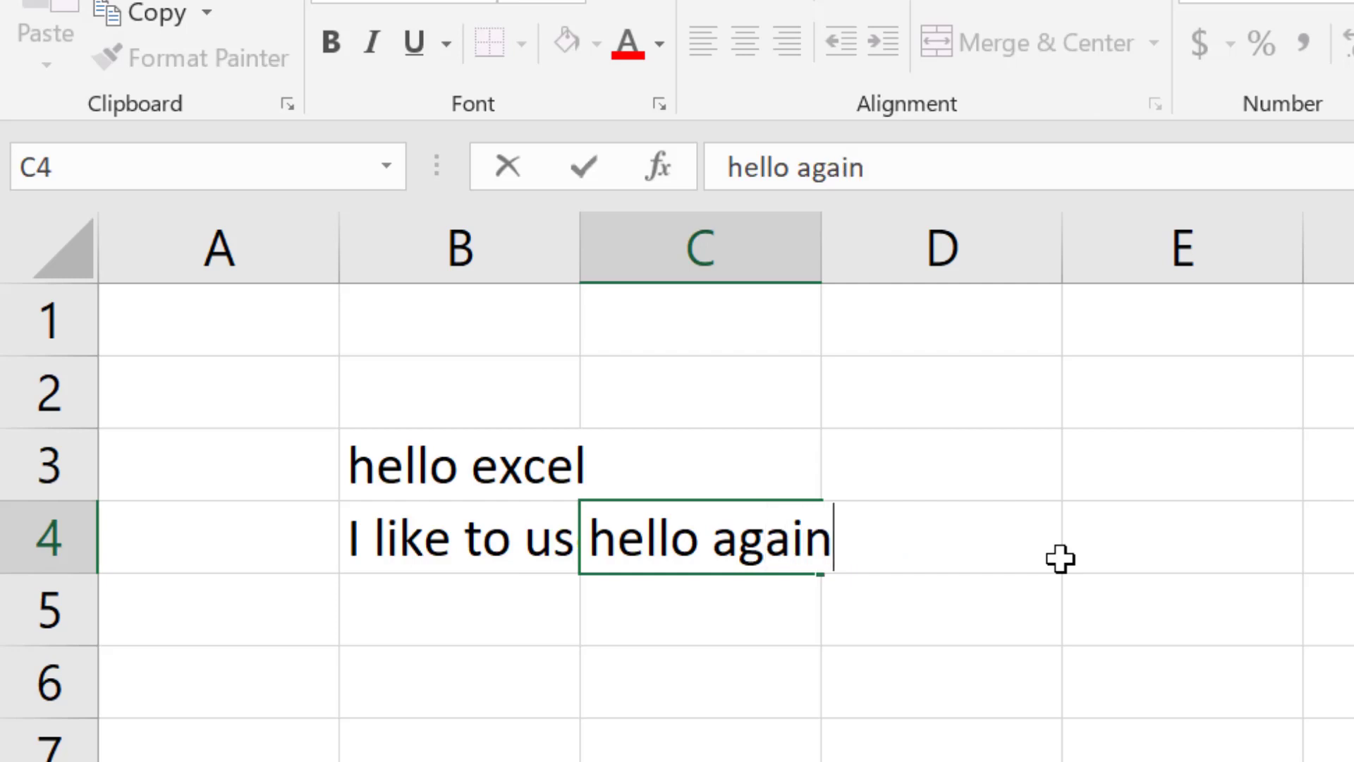
{"action": "key", "text": "Return"}
- Examine the full stored text of cell B4 without editing it, and move the selection to the empty cell C6
{"action": "left_click", "coordinate": [480, 522]}
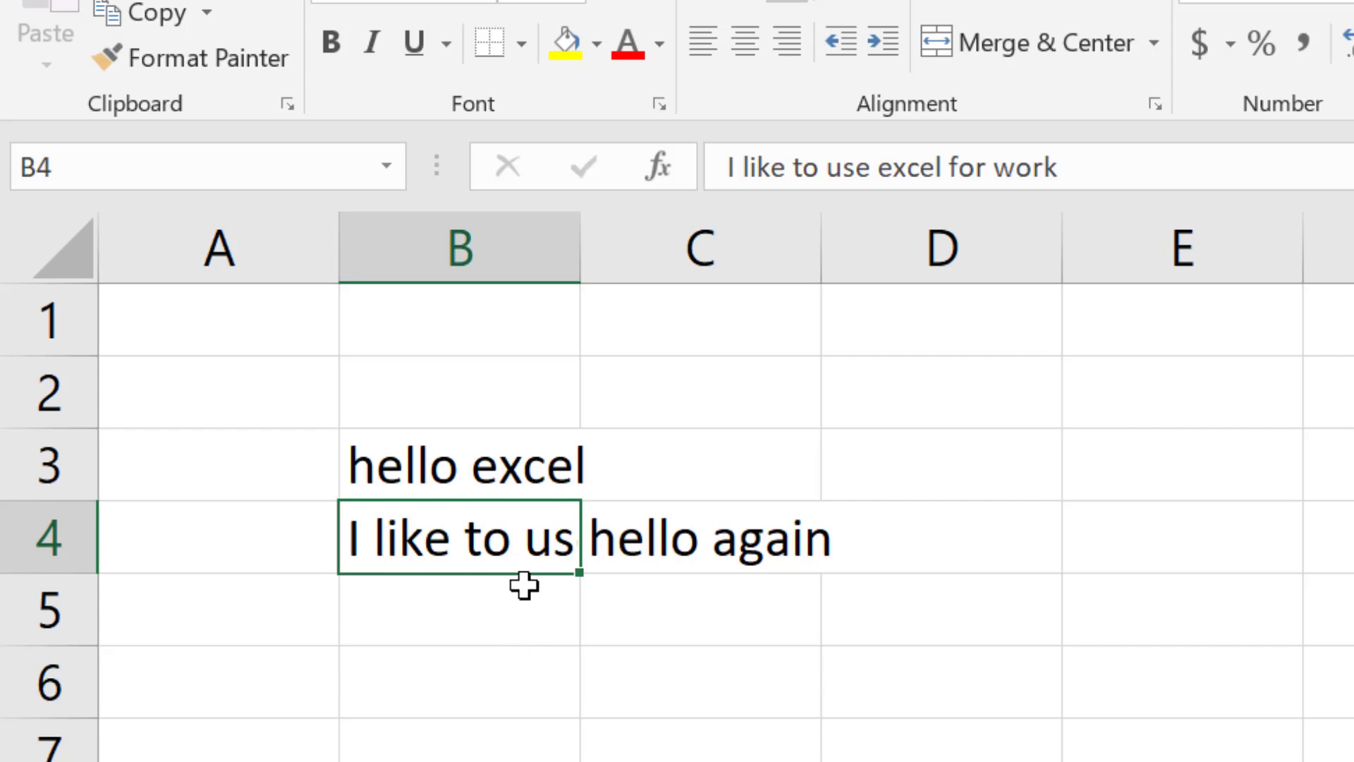
{"action": "left_click", "coordinate": [508, 750]}
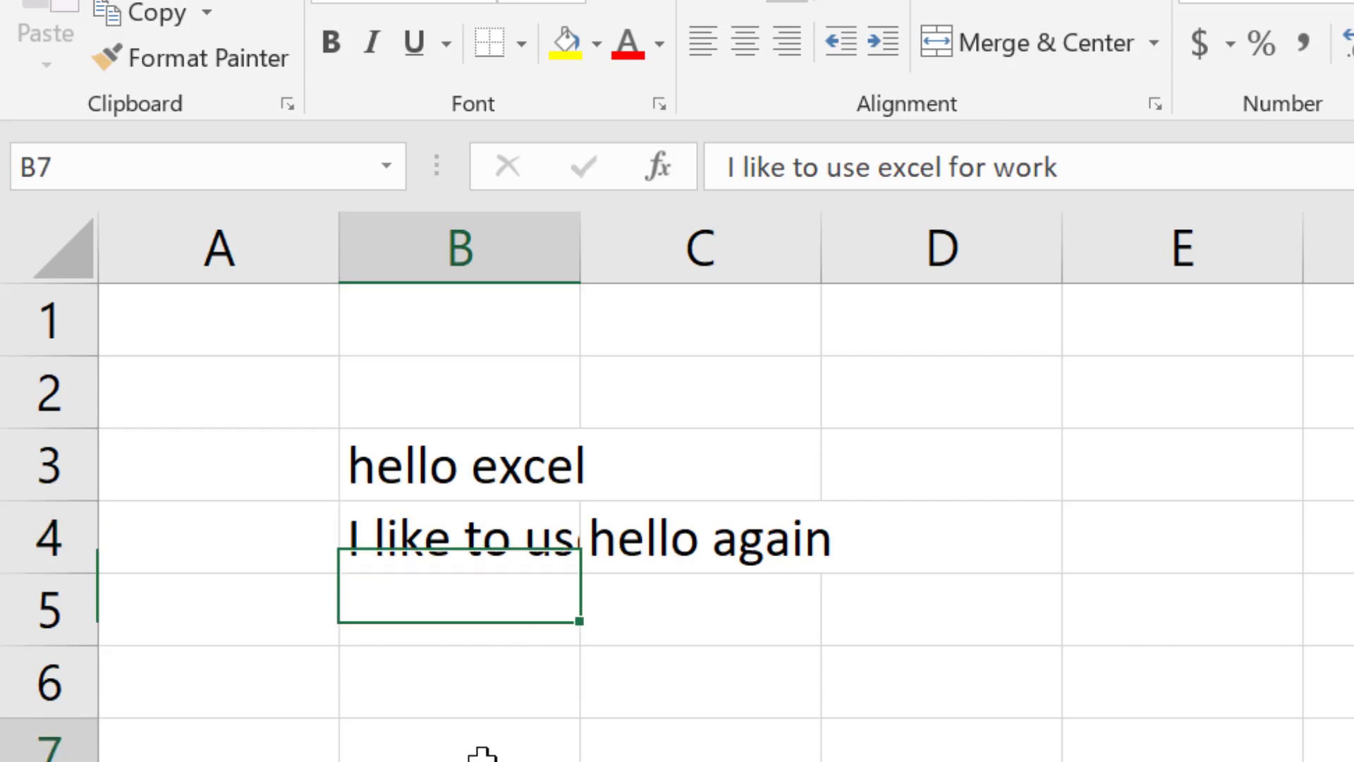
{"action": "left_click", "coordinate": [513, 543]}
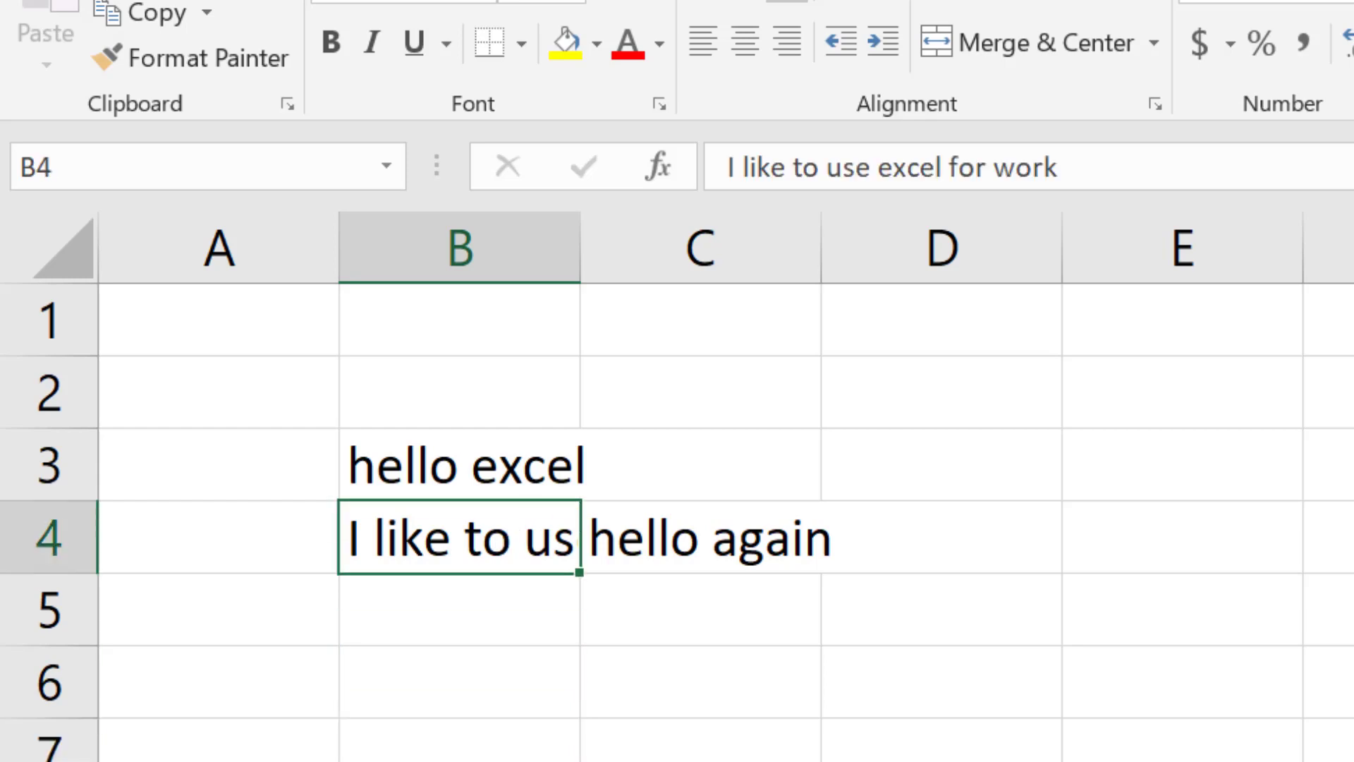
{"action": "left_click", "coordinate": [1215, 158]}
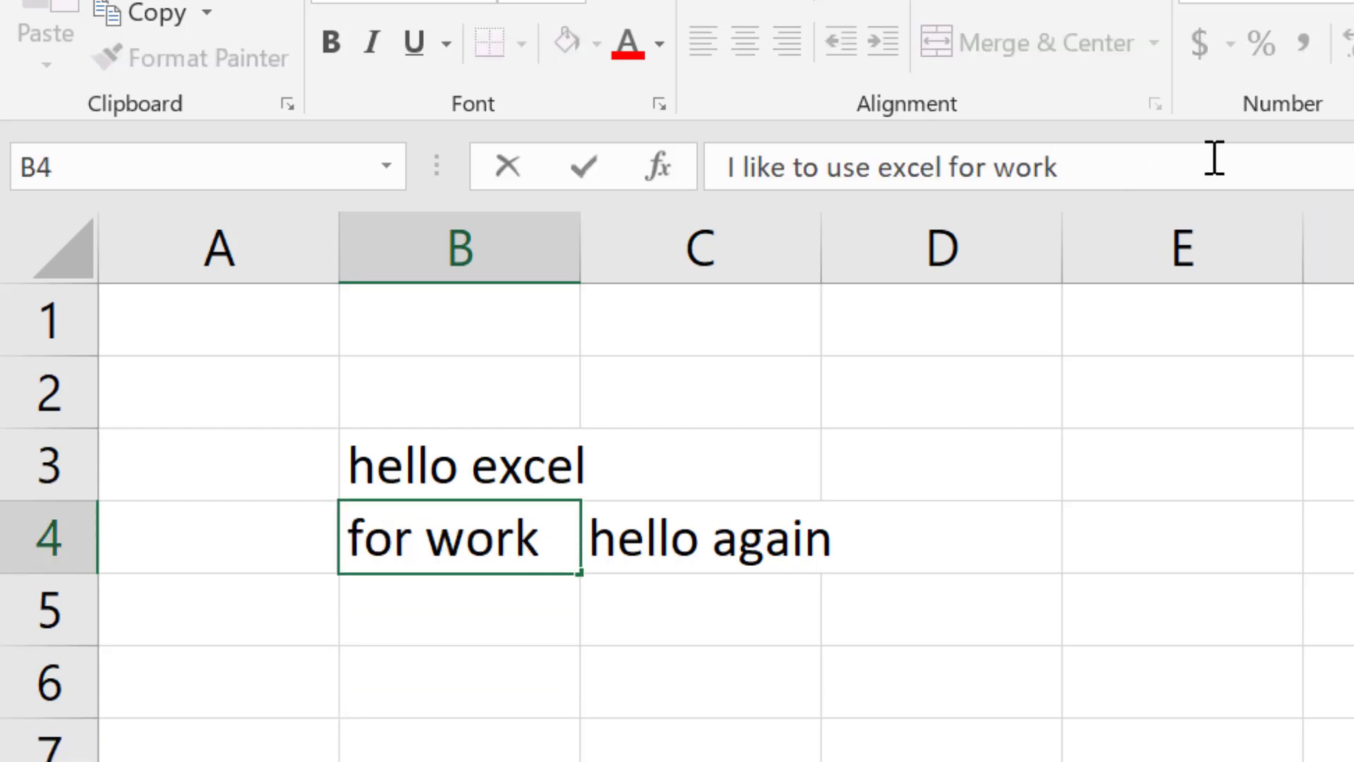
{"action": "left_click_drag", "start_coordinate": [1213, 157], "coordinate": [702, 169]}
{"action": "key", "text": "Escape"}
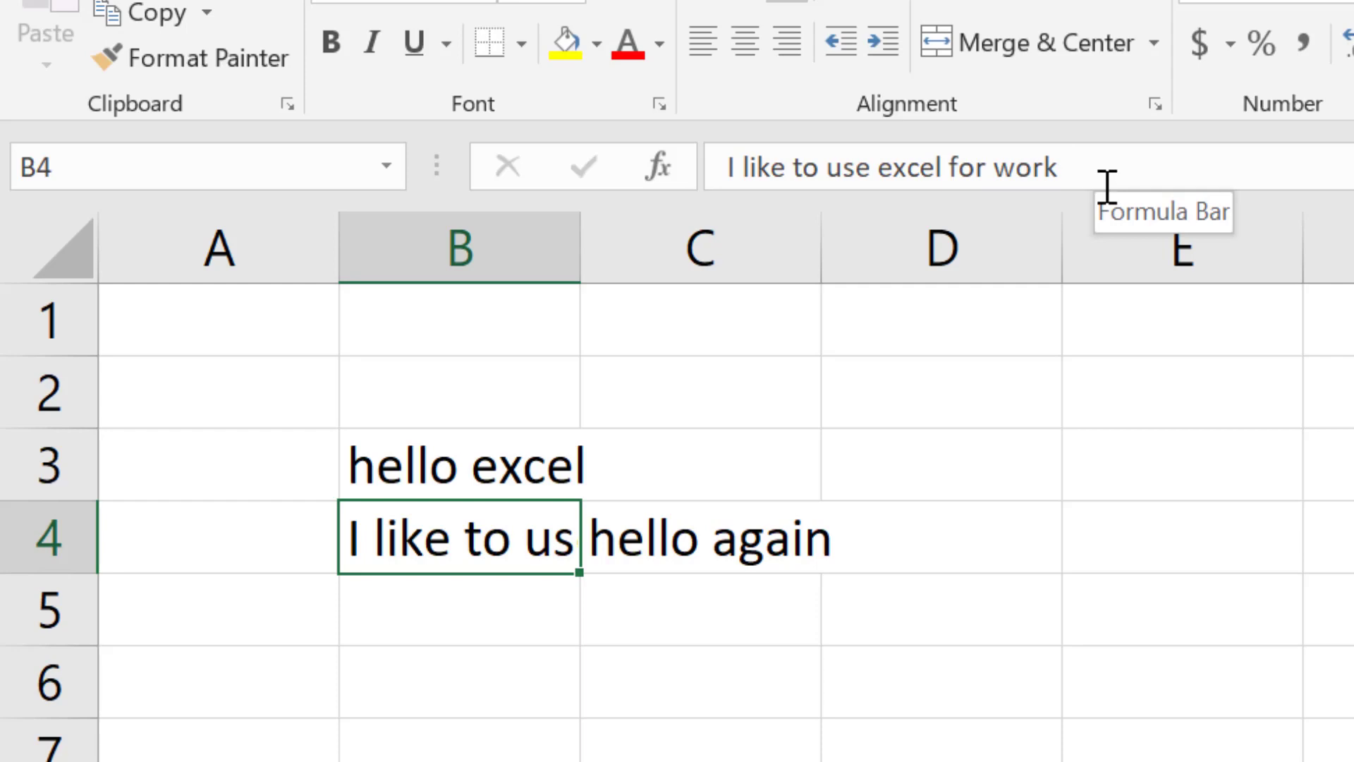
{"action": "left_click", "coordinate": [628, 713]}
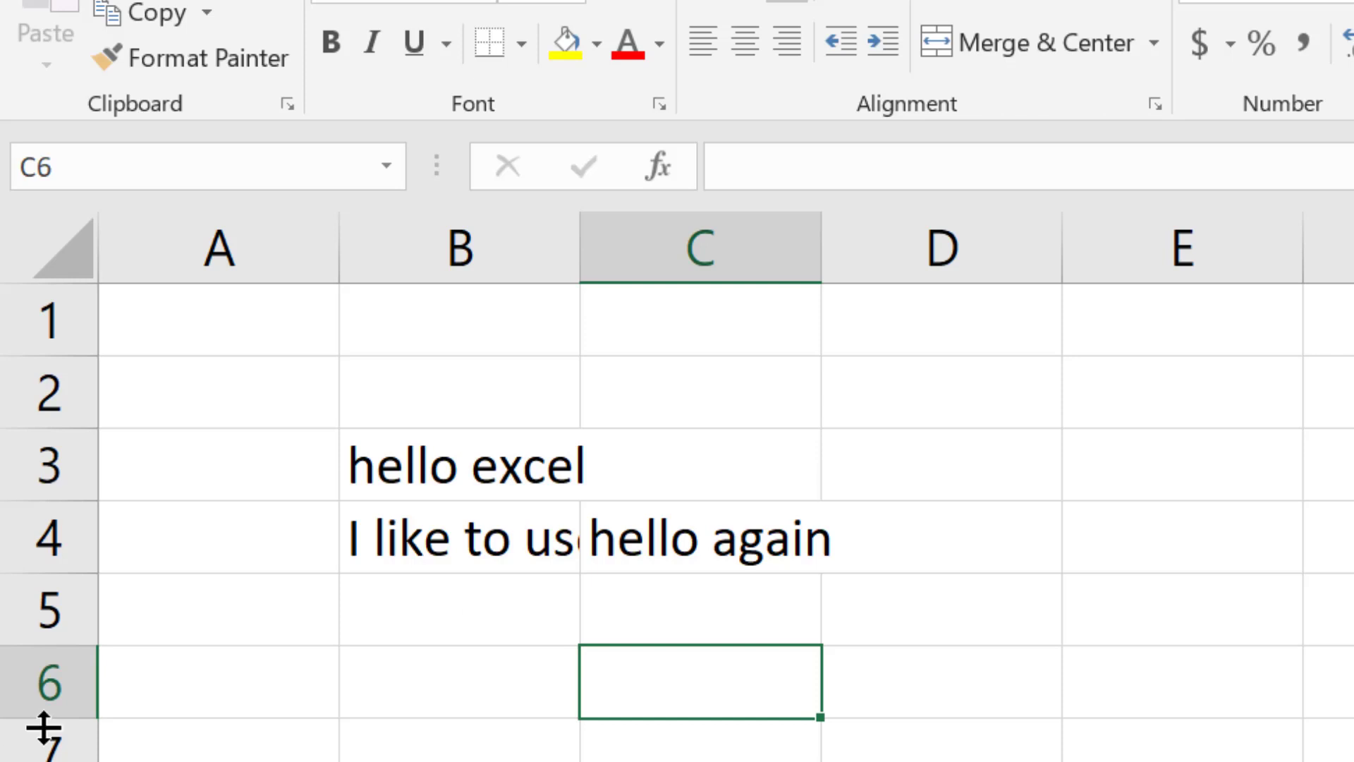
- Replace the text in cell C4 with "goodbye" and reselect that cell
{"action": "left_click", "coordinate": [706, 605]}
{"action": "left_click", "coordinate": [729, 728]}
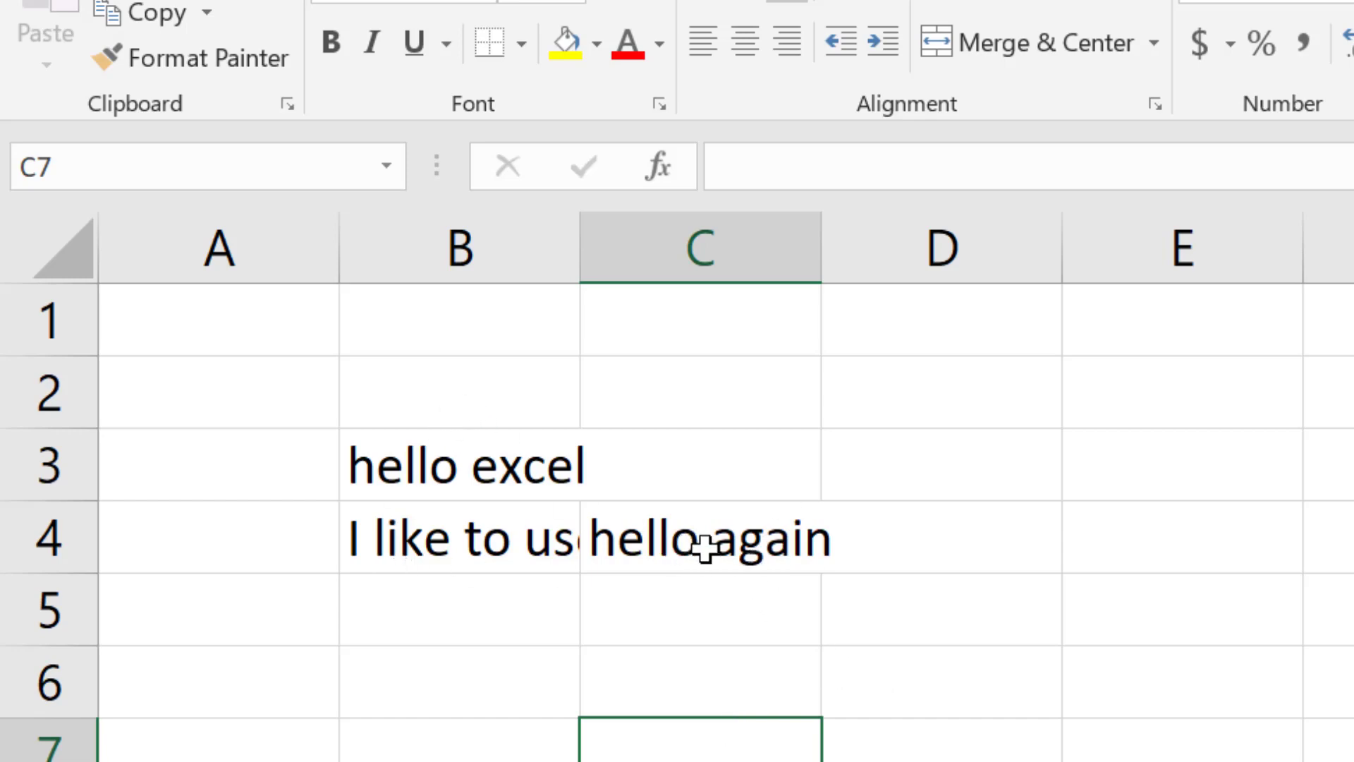
{"action": "left_click", "coordinate": [726, 550]}
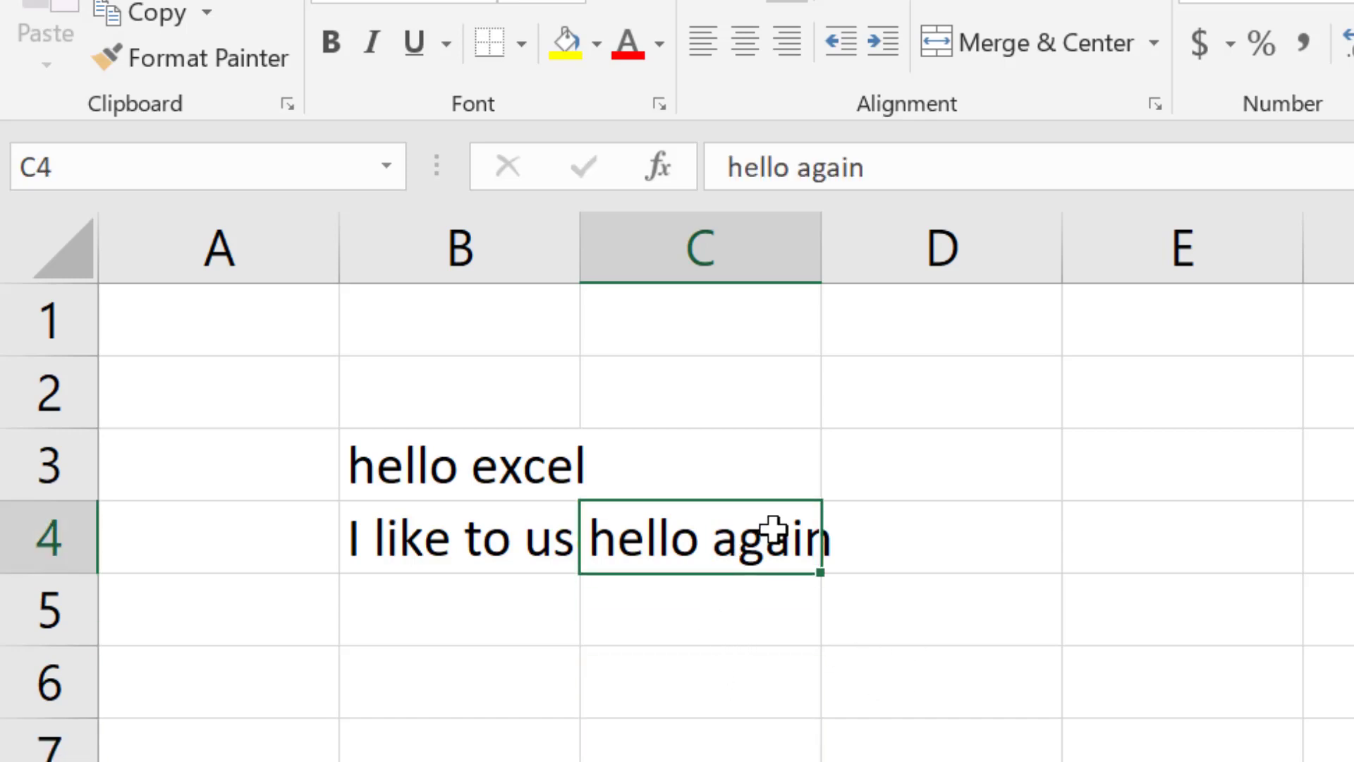
{"action": "type", "text": "goodbye"}
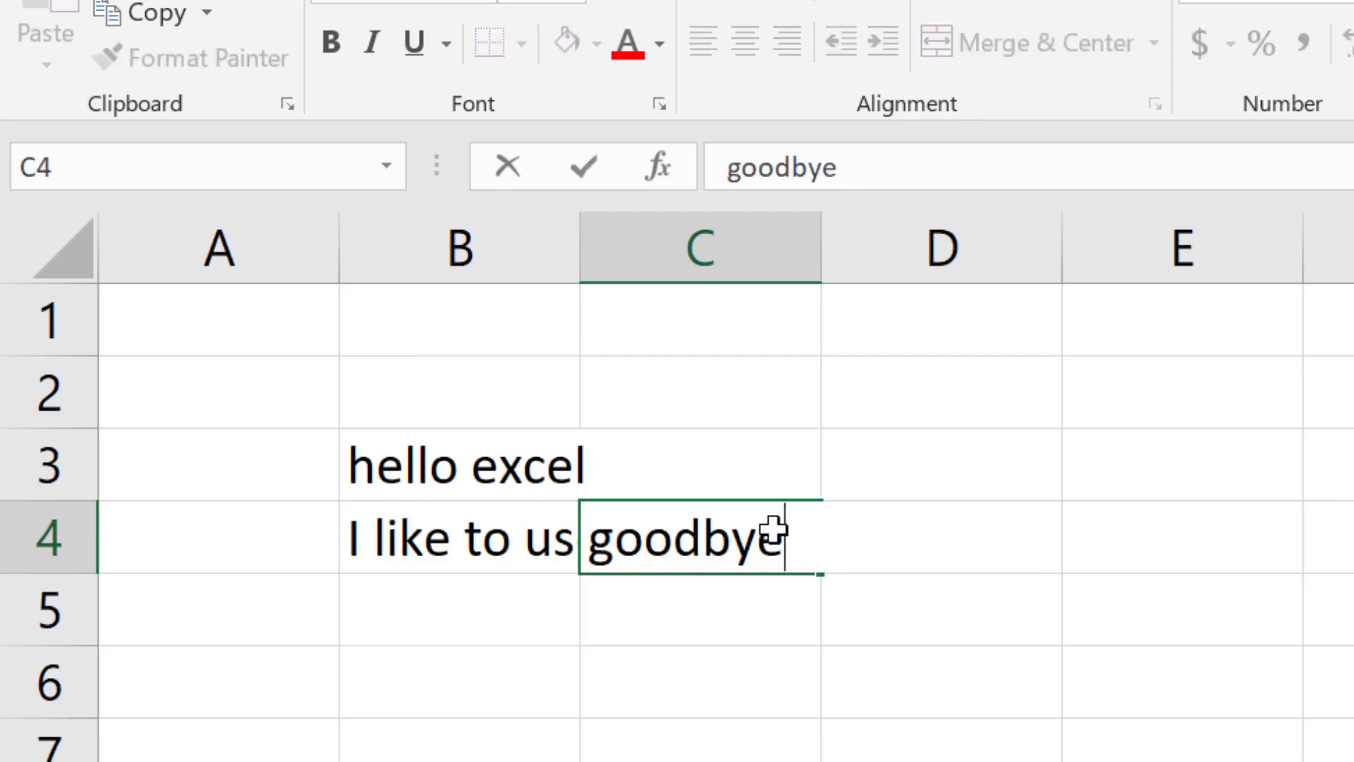
{"action": "key", "text": "Return"}
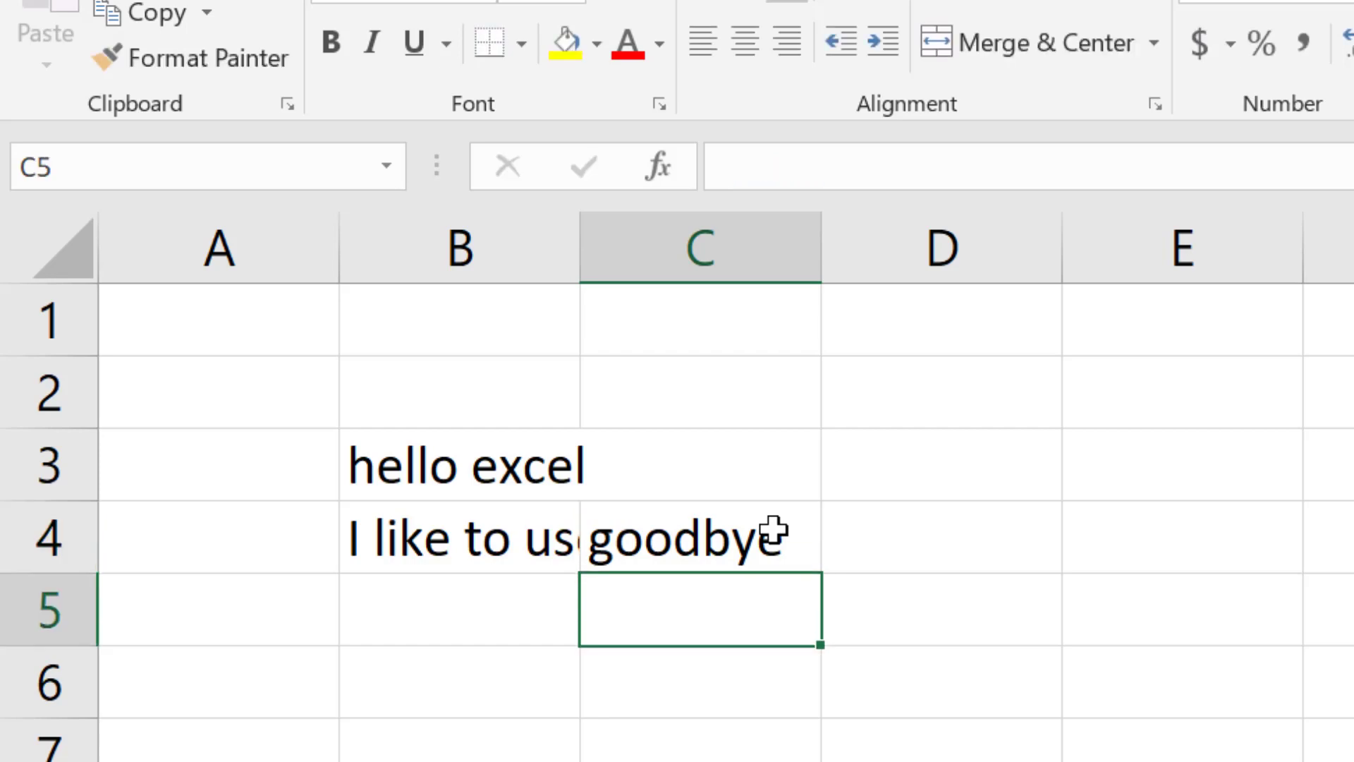
{"action": "left_click", "coordinate": [774, 530]}
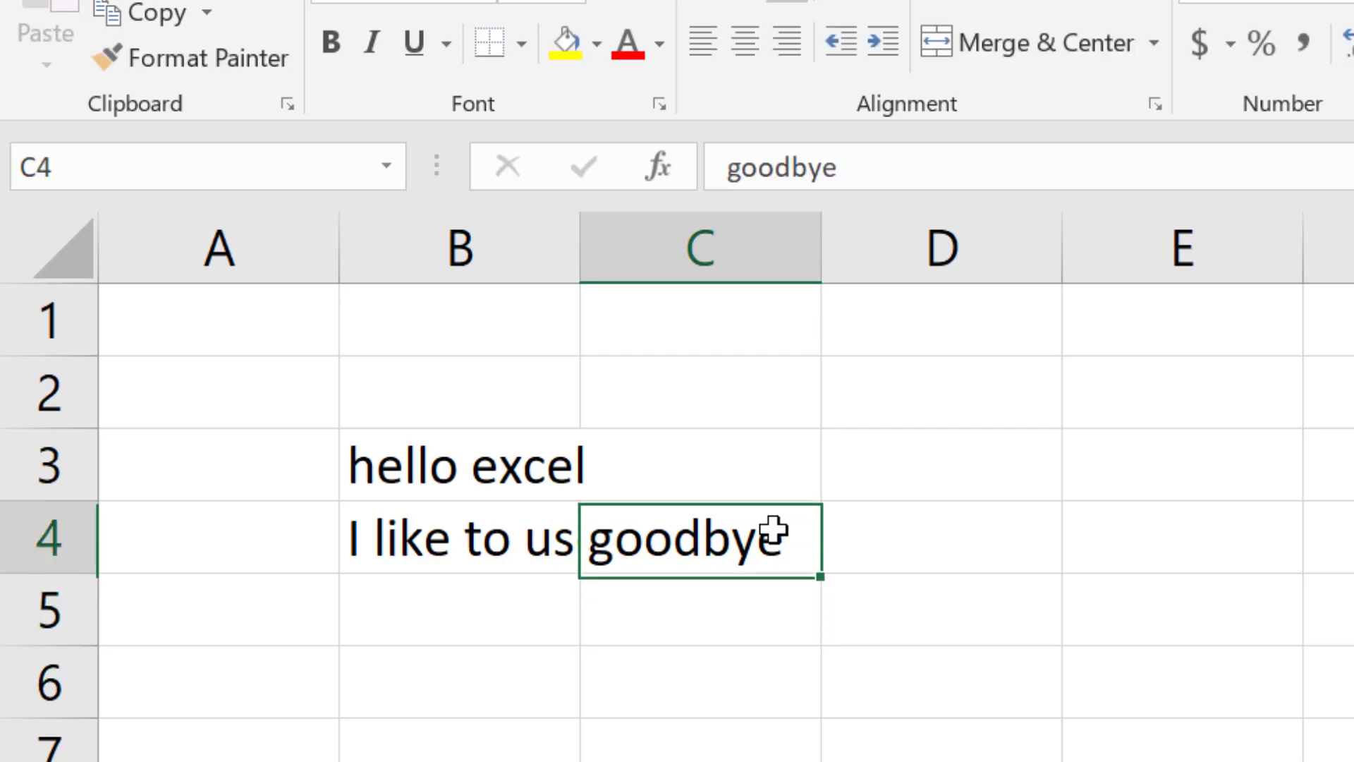
- Try extending the text in cell C4 to "goodbye that was fun", discard the edit, and reselect the cell
{"action": "double_click", "coordinate": [723, 537]}
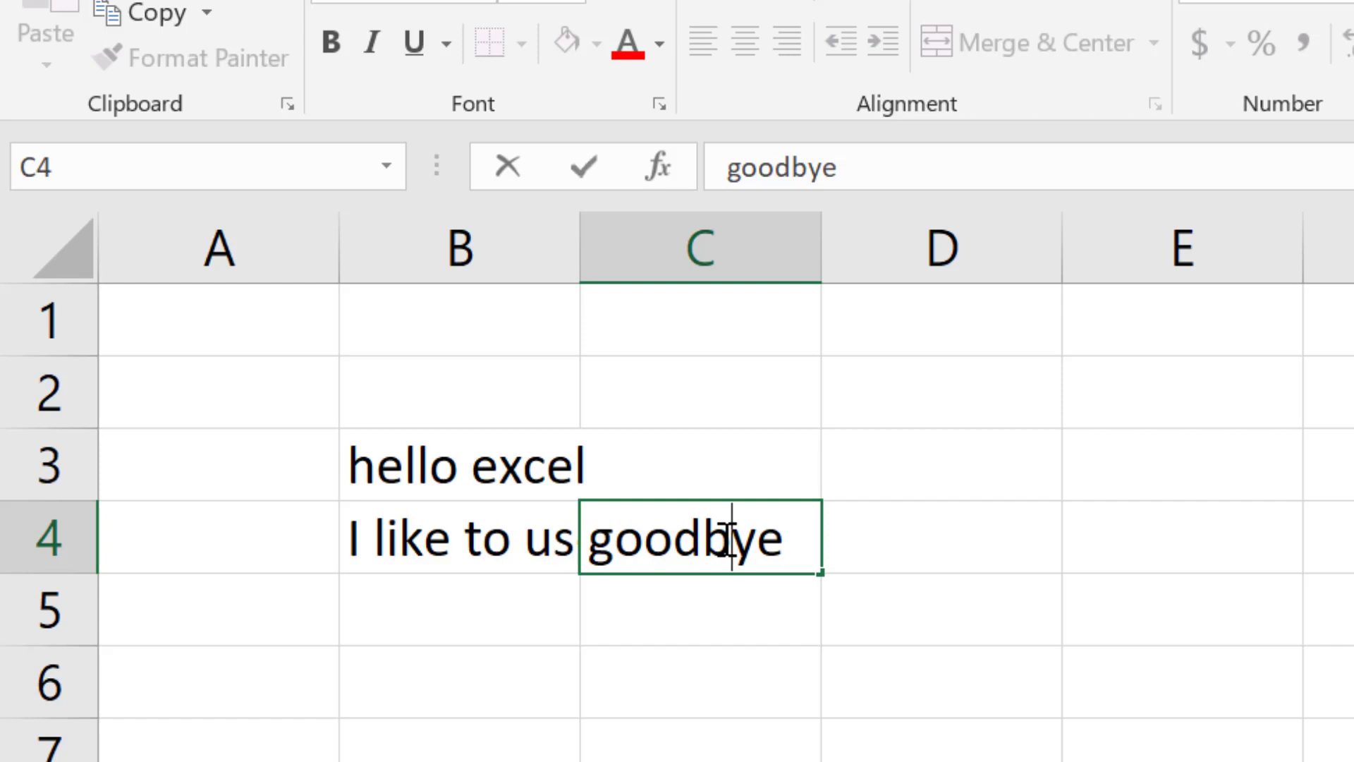
{"action": "left_click", "coordinate": [883, 167]}
{"action": "type", "text": "th"}
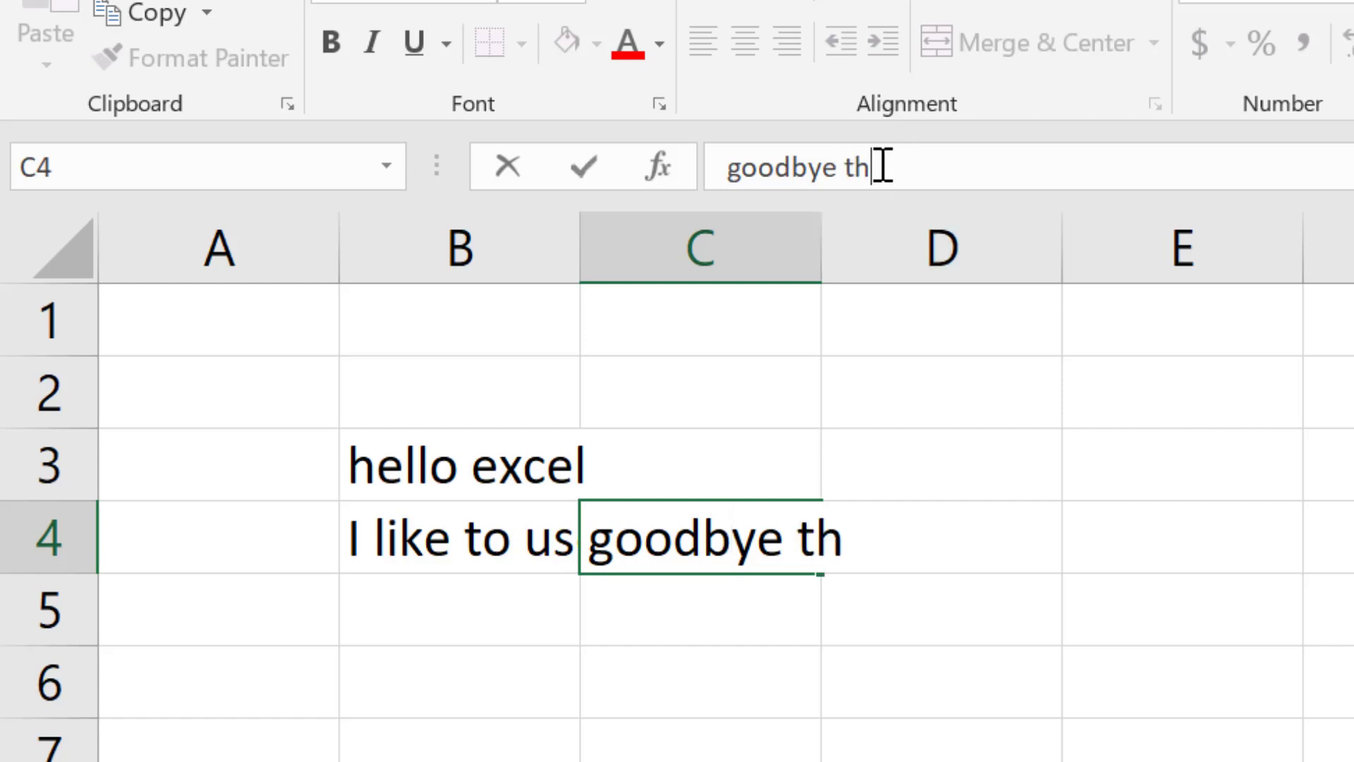
{"action": "type", "text": "at was "}
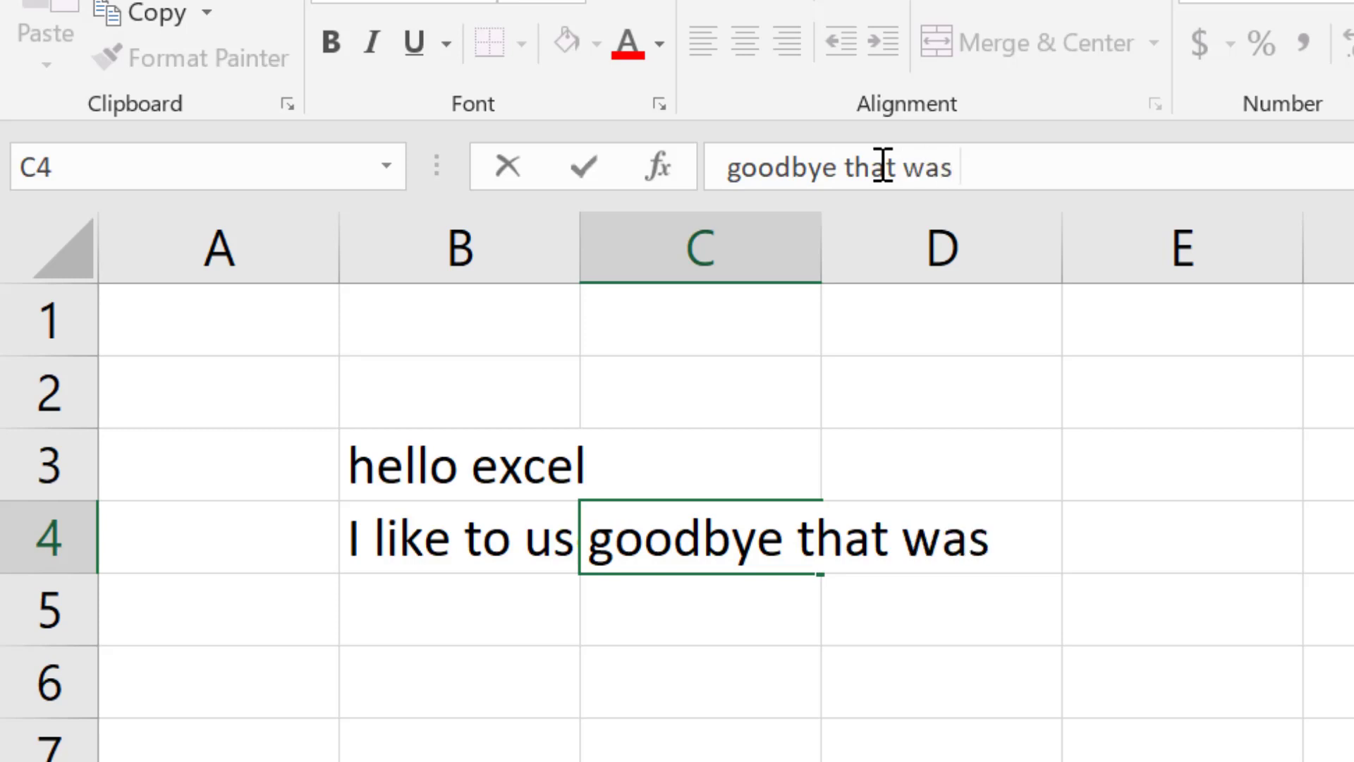
{"action": "type", "text": "fun"}
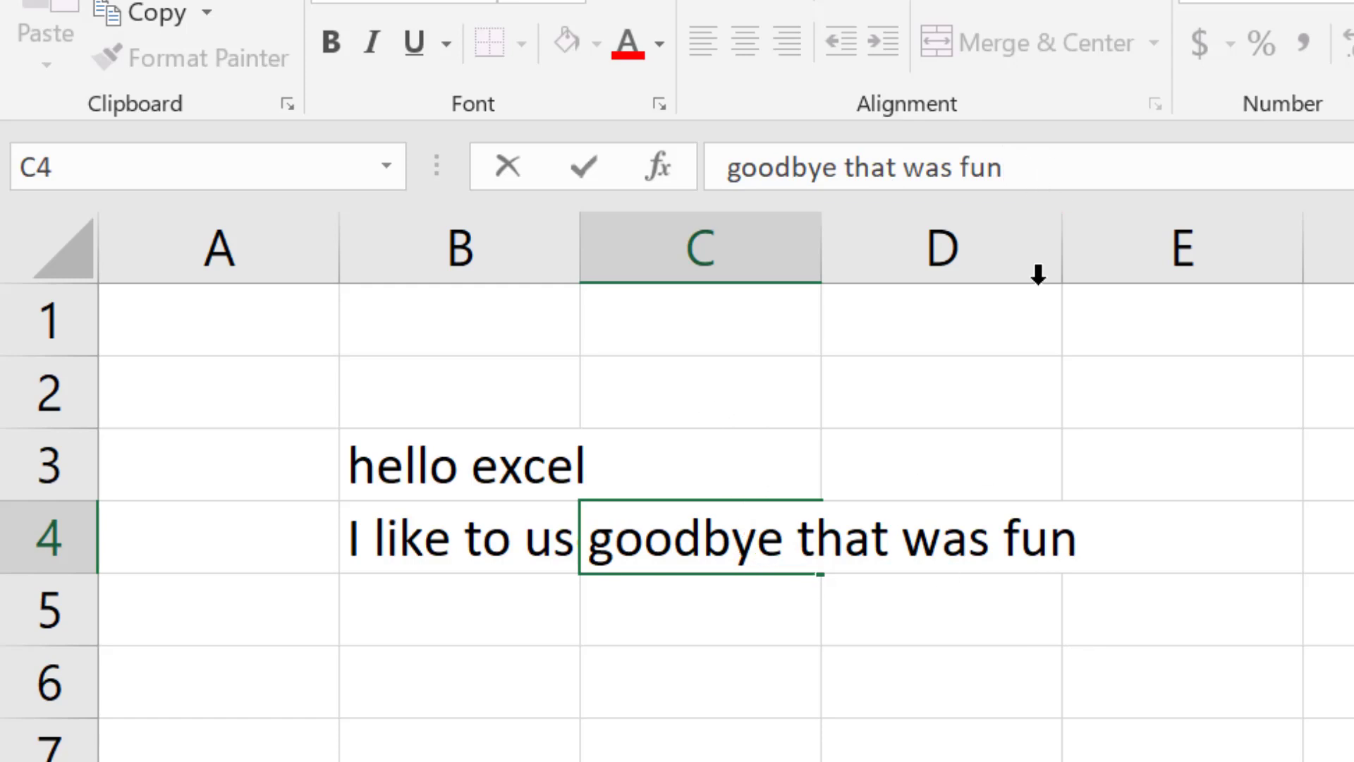
{"action": "key", "text": "Escape"}
{"action": "left_click", "coordinate": [940, 621]}
{"action": "left_click", "coordinate": [745, 543]}
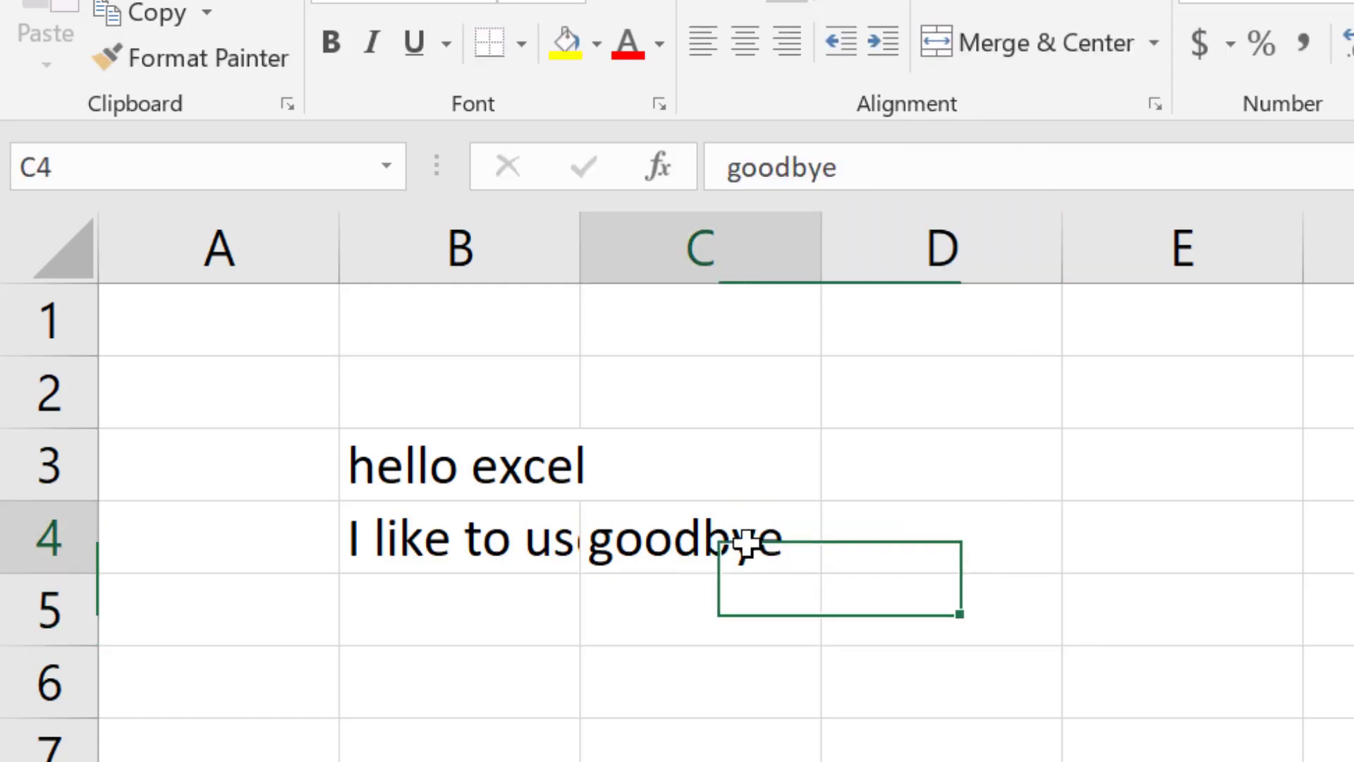
- Edit the existing text within cell C4 so it reads "good days will be here soon"
{"action": "double_click", "coordinate": [784, 544]}
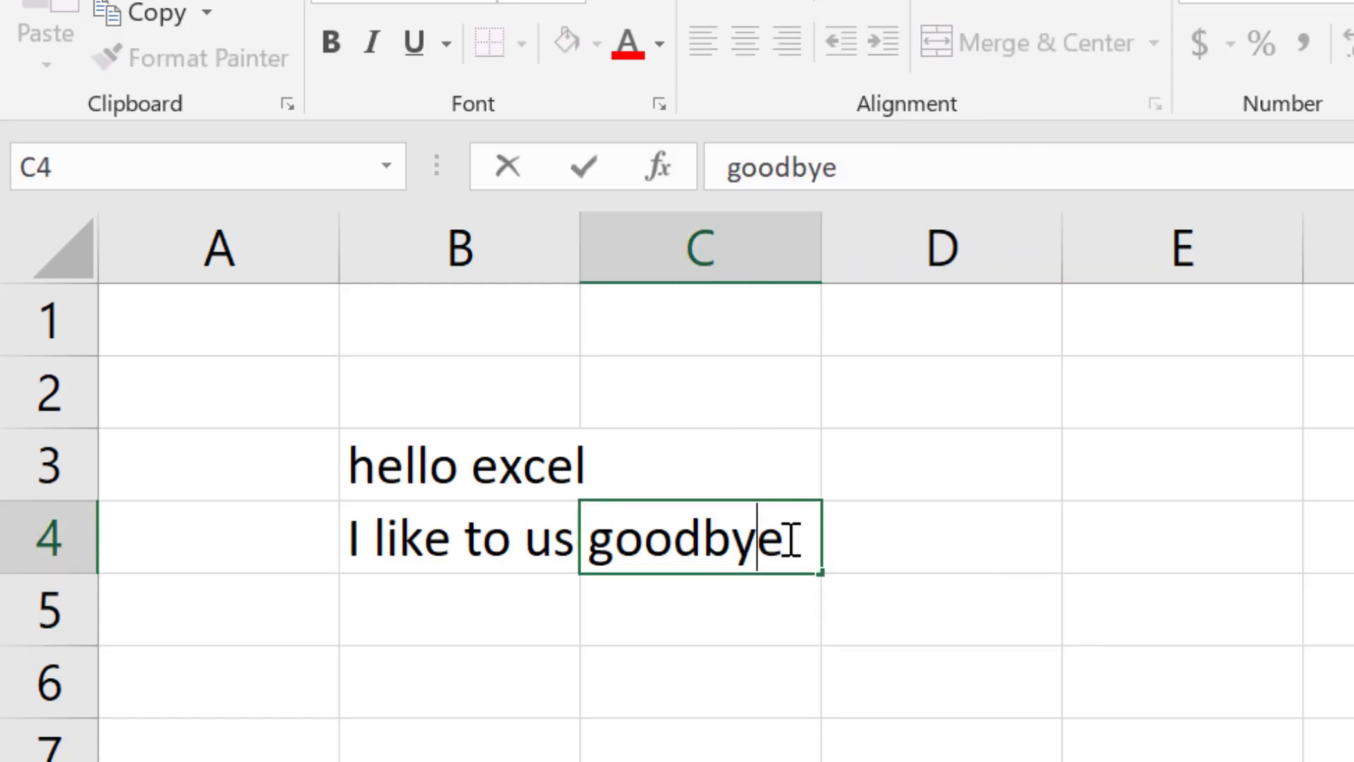
{"action": "left_click", "coordinate": [703, 540]}
{"action": "type", "text": "day"}
{"action": "type", "text": "s will b"}
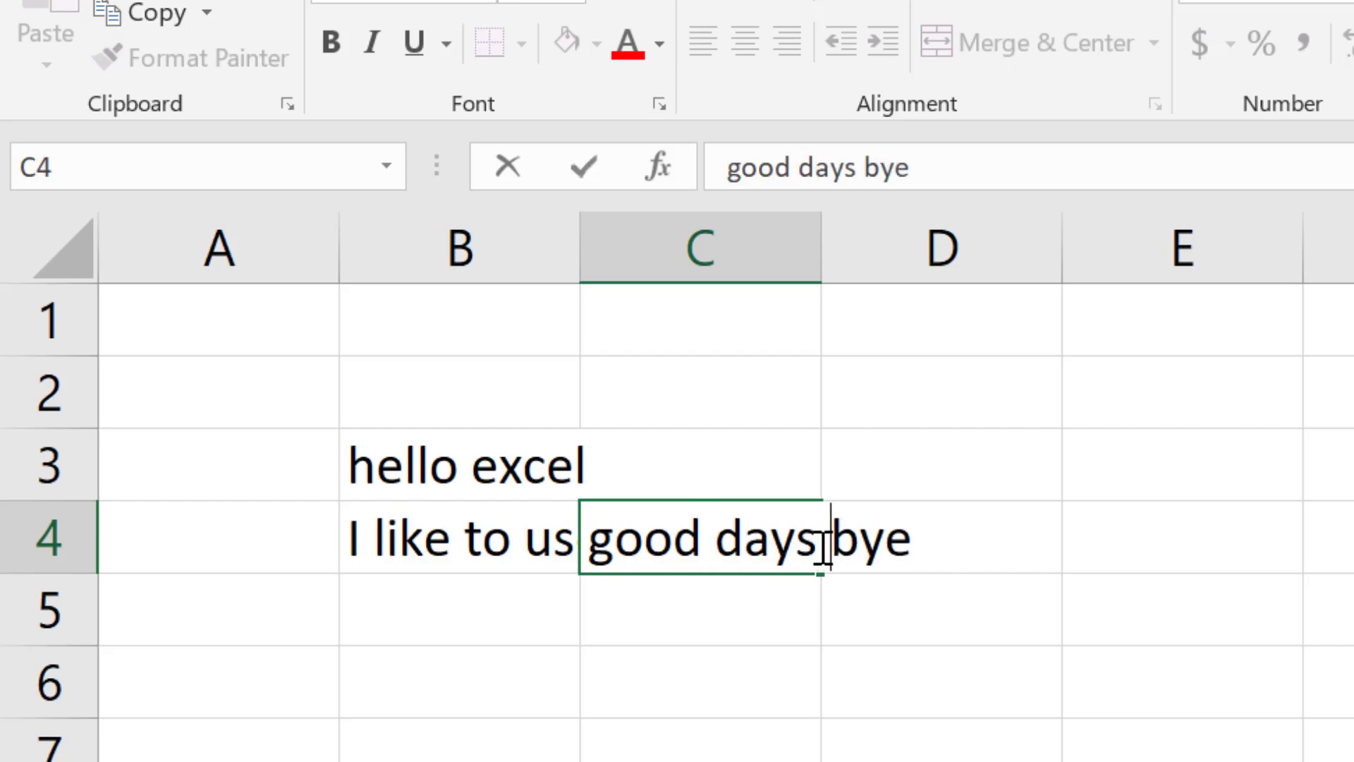
{"action": "type", "text": "e here"}
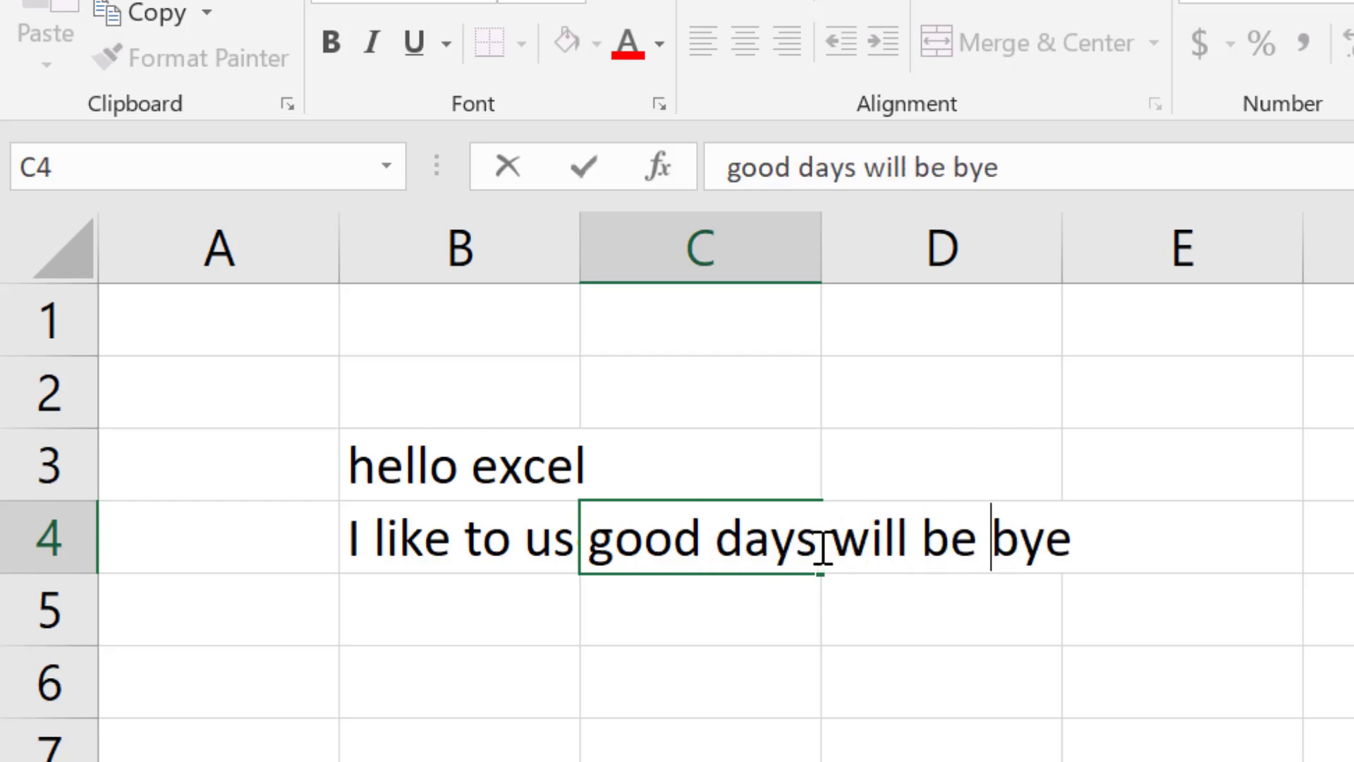
{"action": "key", "text": "BackSpace"}
{"action": "type", "text": "soon"}
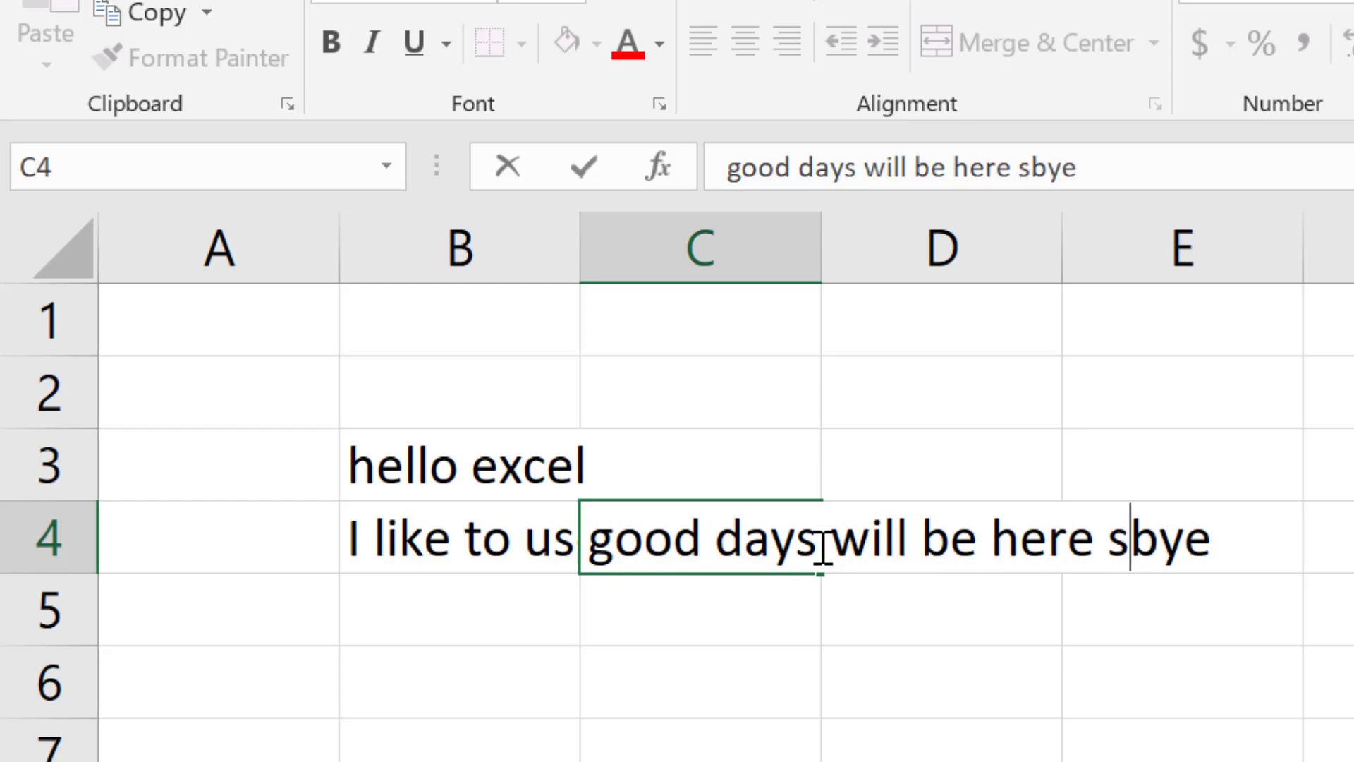
{"action": "key", "text": "Delete"}
{"action": "key", "text": "Delete"}
{"action": "key", "text": "Delete"}
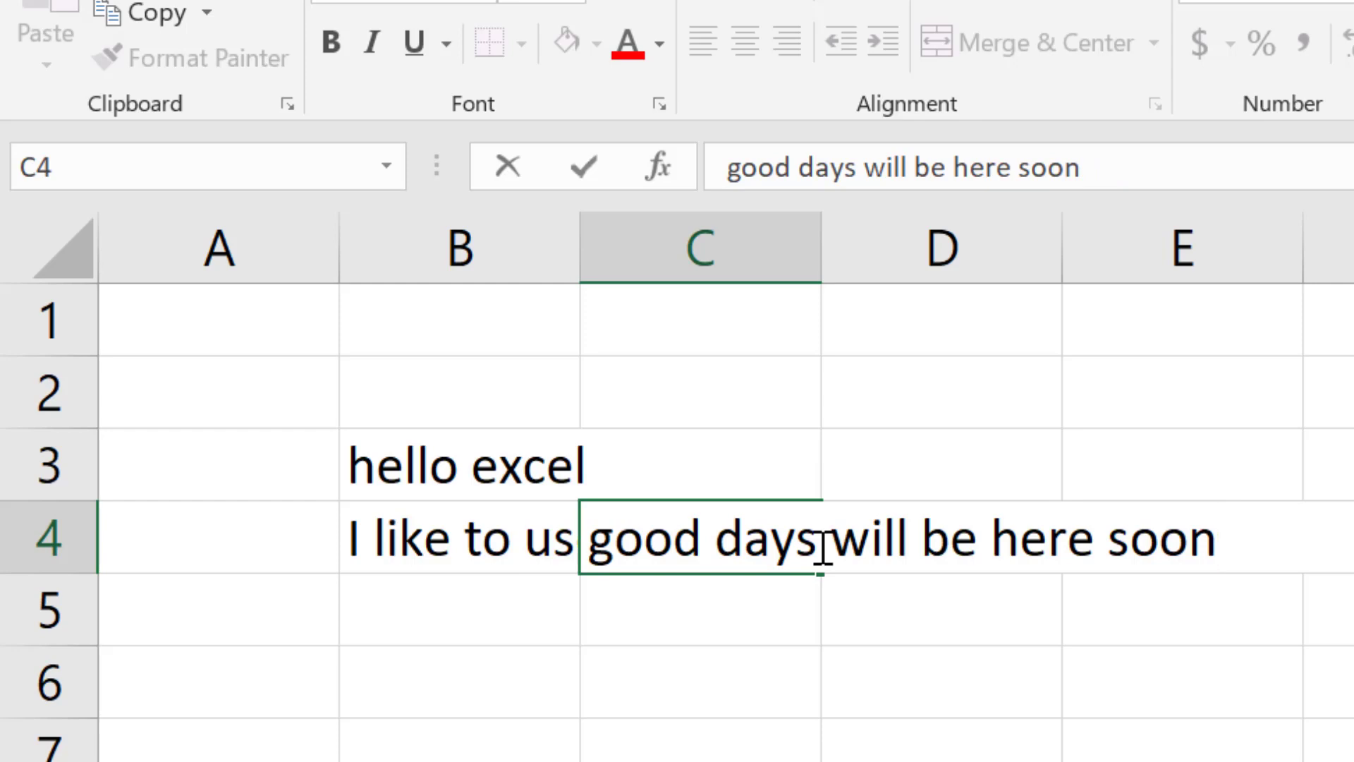
{"action": "key", "text": "Return"}
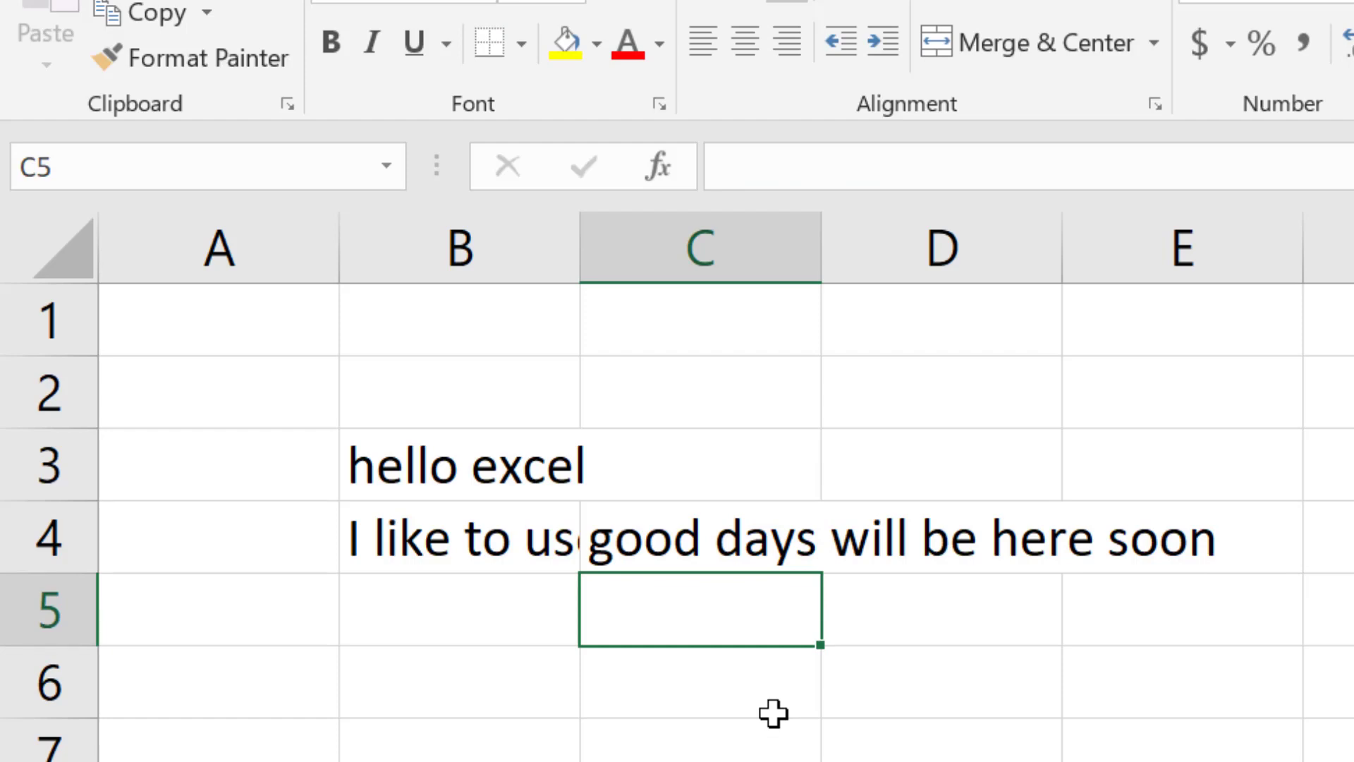
- Clear the contents of cell C4 and keep that cell selected
{"action": "key", "text": "Up"}
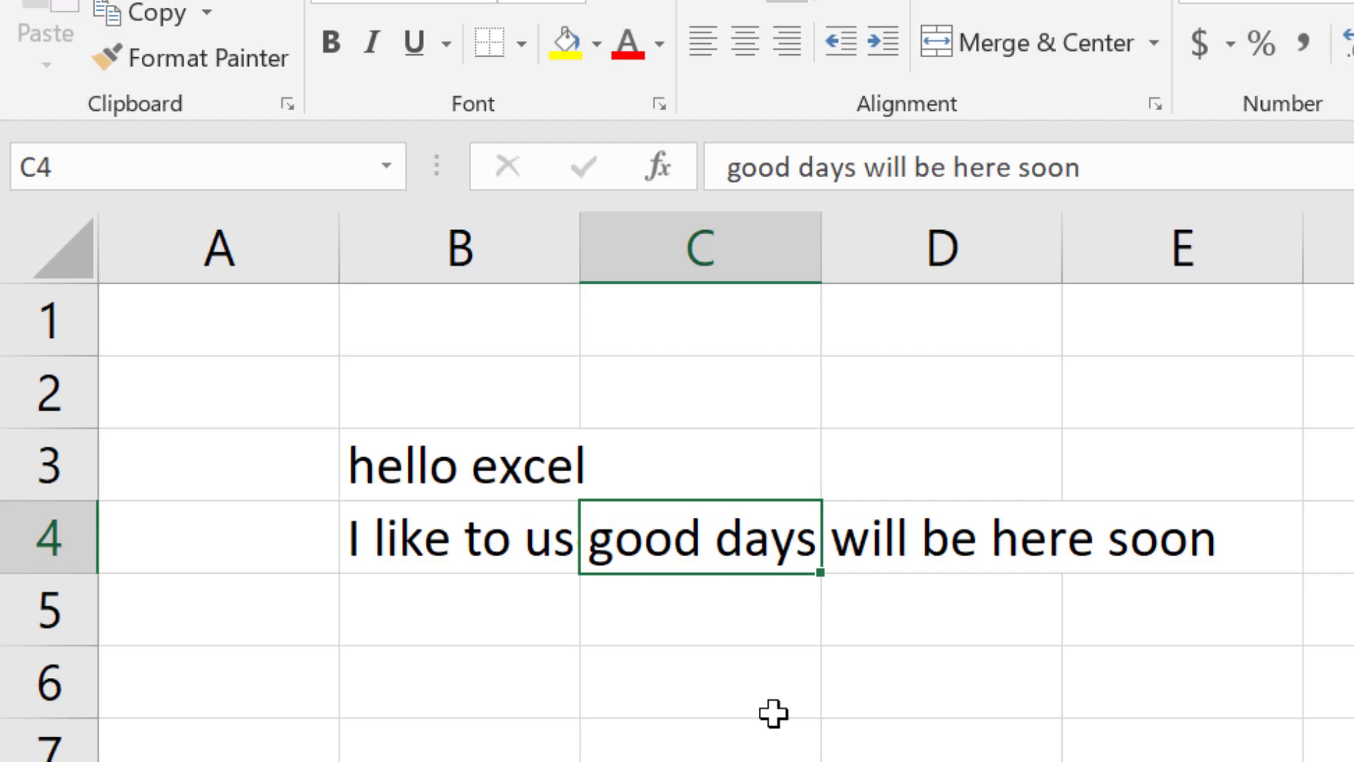
{"action": "key", "text": "Delete"}
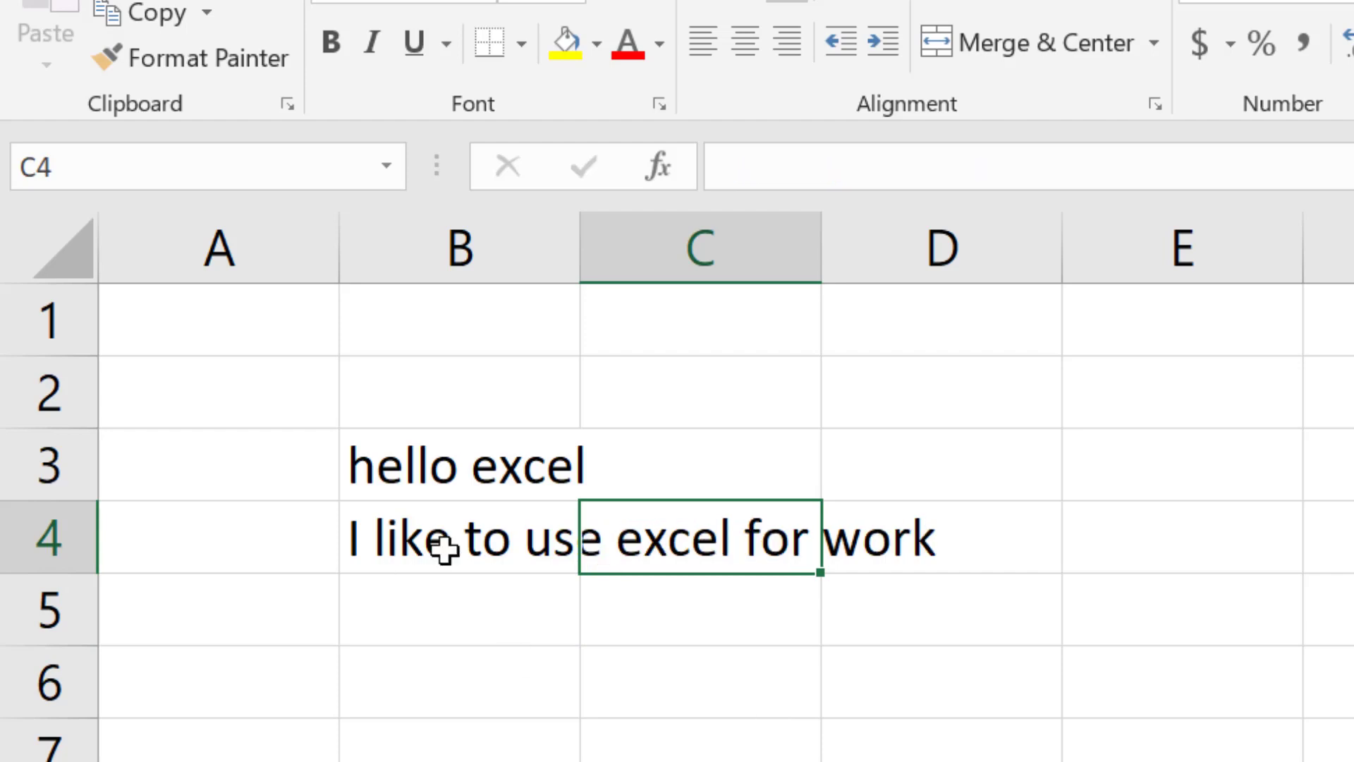
{"action": "left_click", "coordinate": [701, 698]}
{"action": "left_click", "coordinate": [701, 533]}
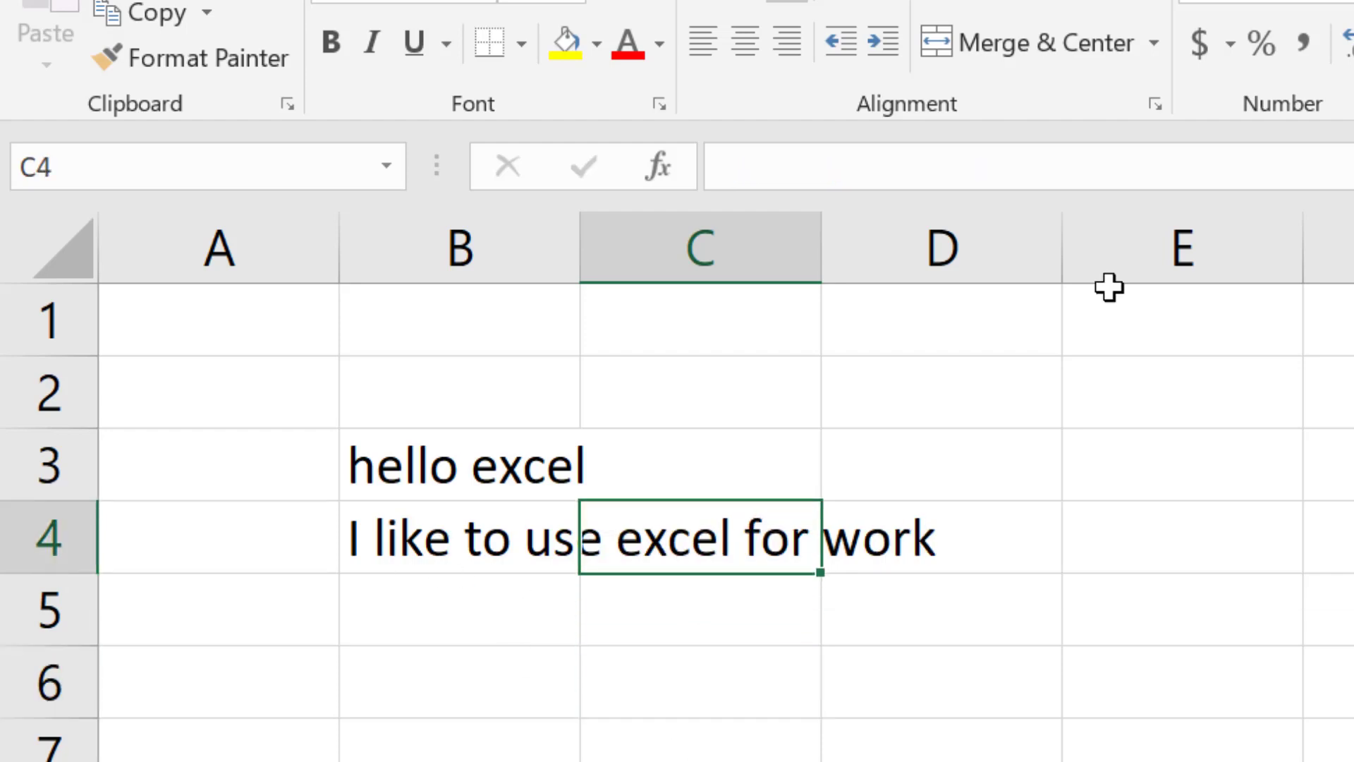
- Enter the text "more text" in cell C4
{"action": "left_click", "coordinate": [433, 548]}
{"action": "left_click", "coordinate": [753, 535]}
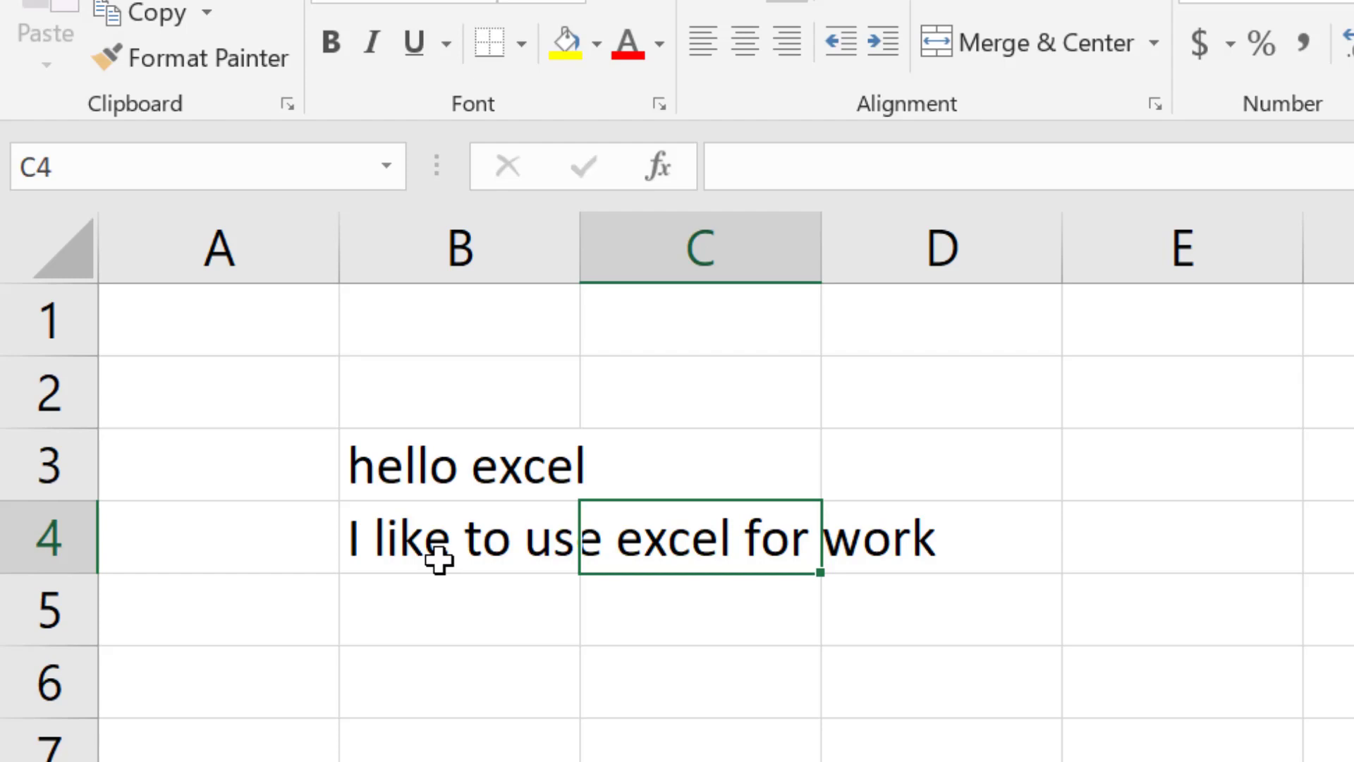
{"action": "type", "text": "more text"}
{"action": "key", "text": "Return"}
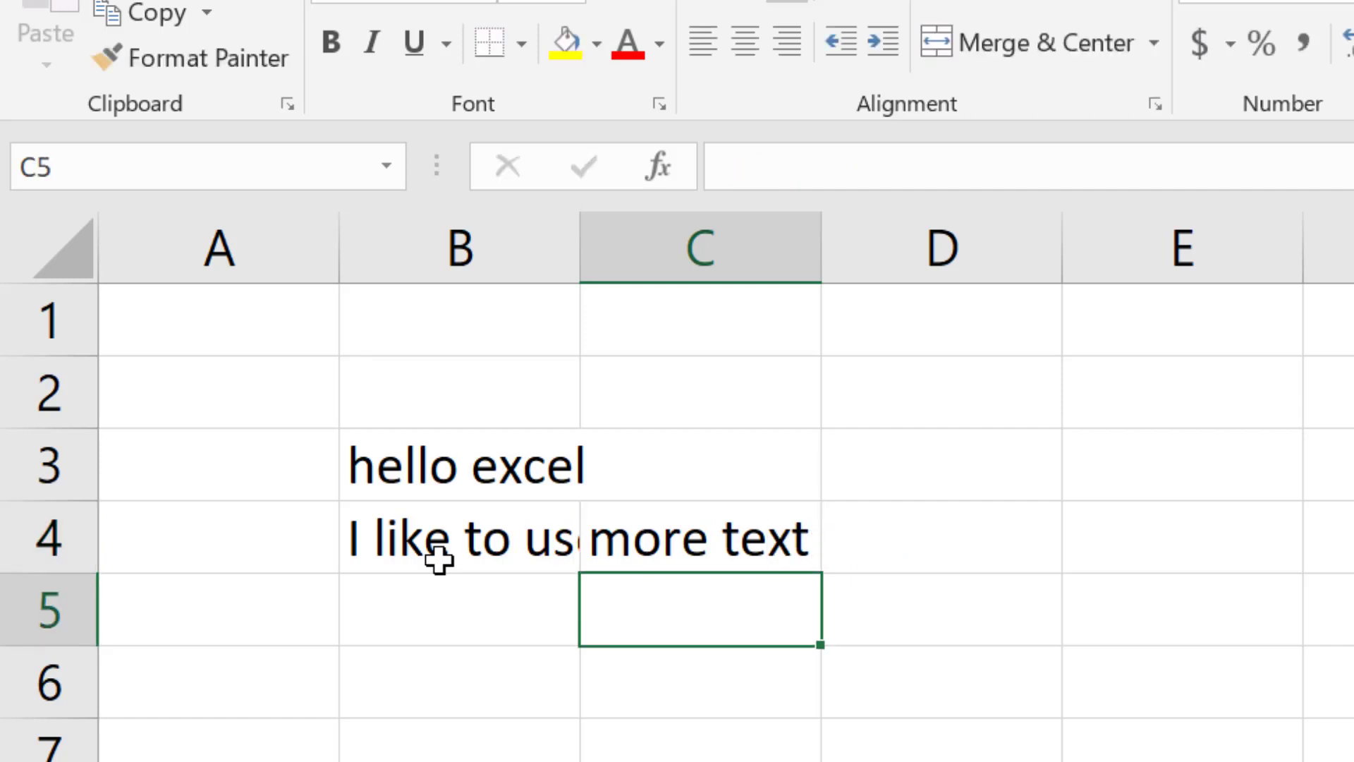
- Check the stored contents of cells B4, D4 and C4 one after another
{"action": "left_click", "coordinate": [506, 547]}
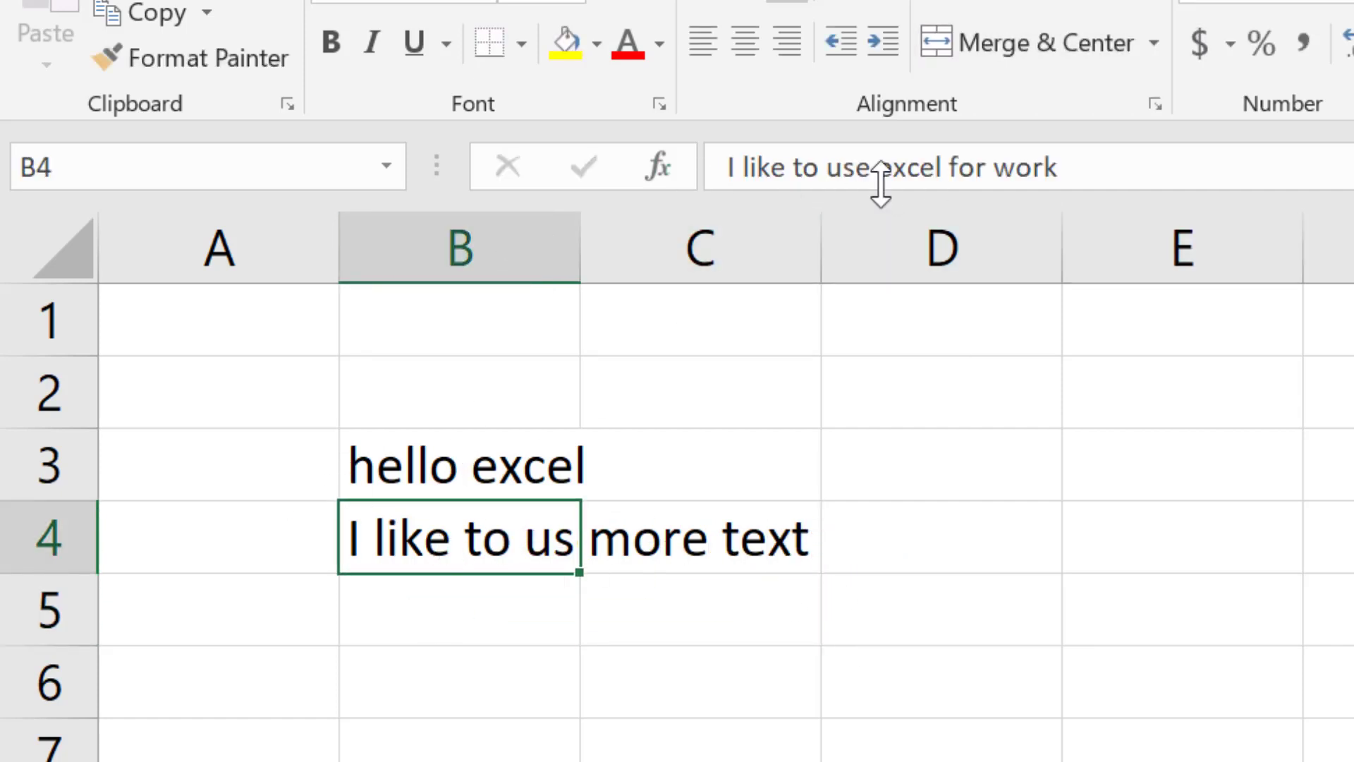
{"action": "left_click", "coordinate": [925, 553]}
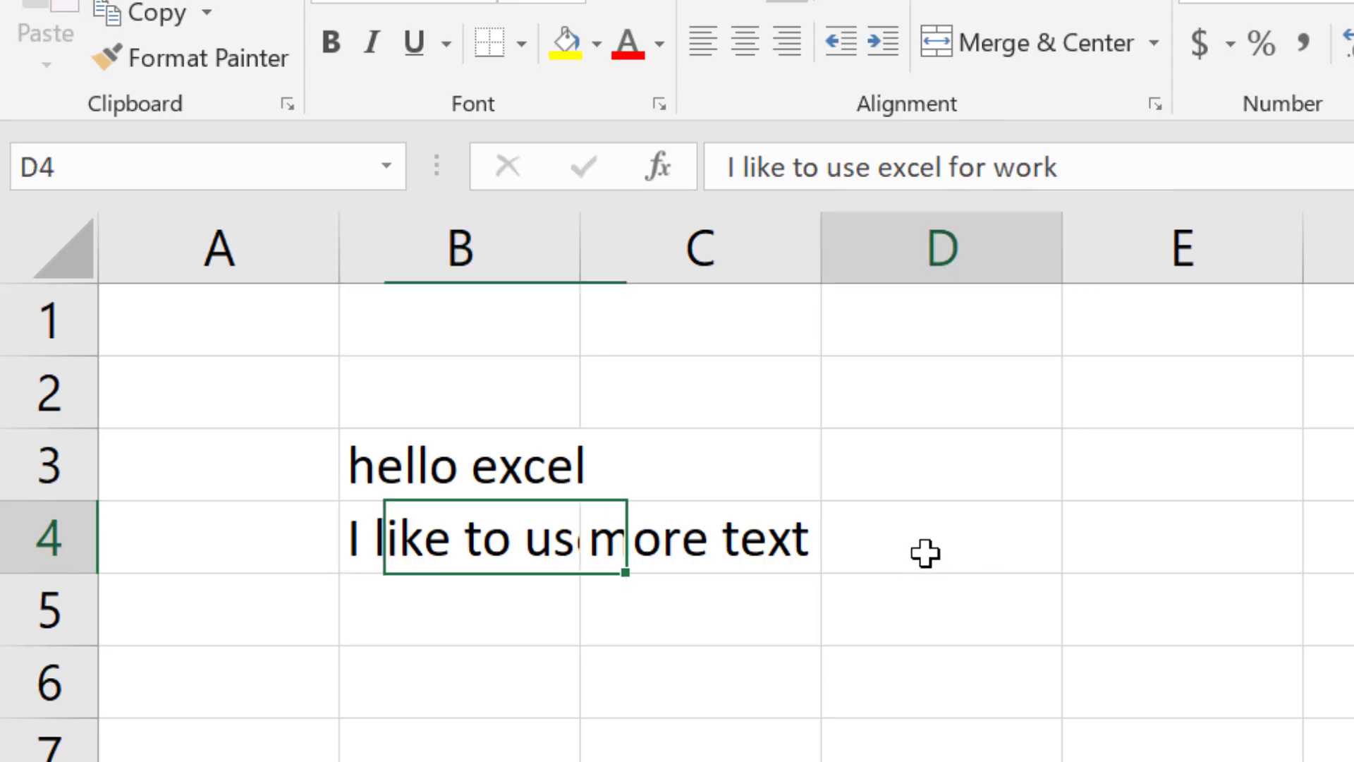
{"action": "left_click", "coordinate": [695, 550]}
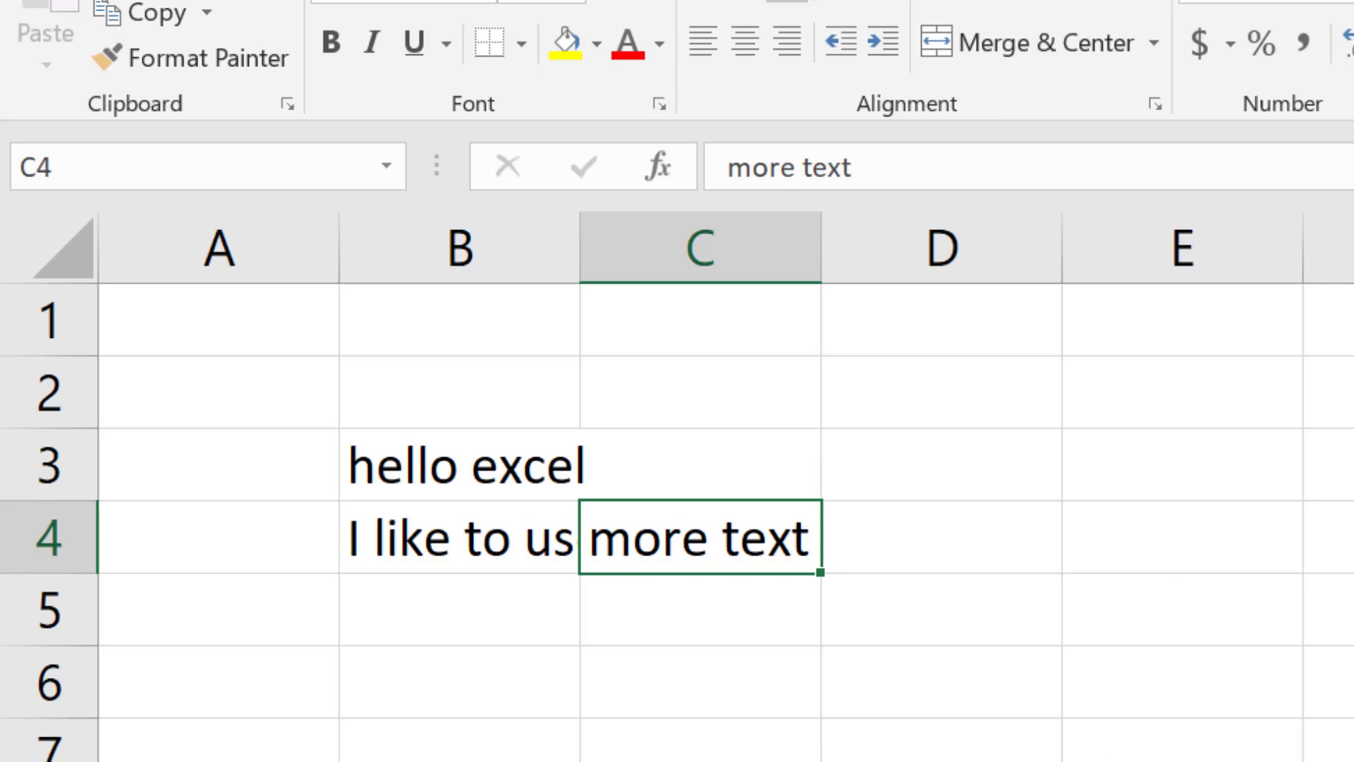
- Enter the number 1234 in cell B6
{"action": "left_click", "coordinate": [526, 666]}
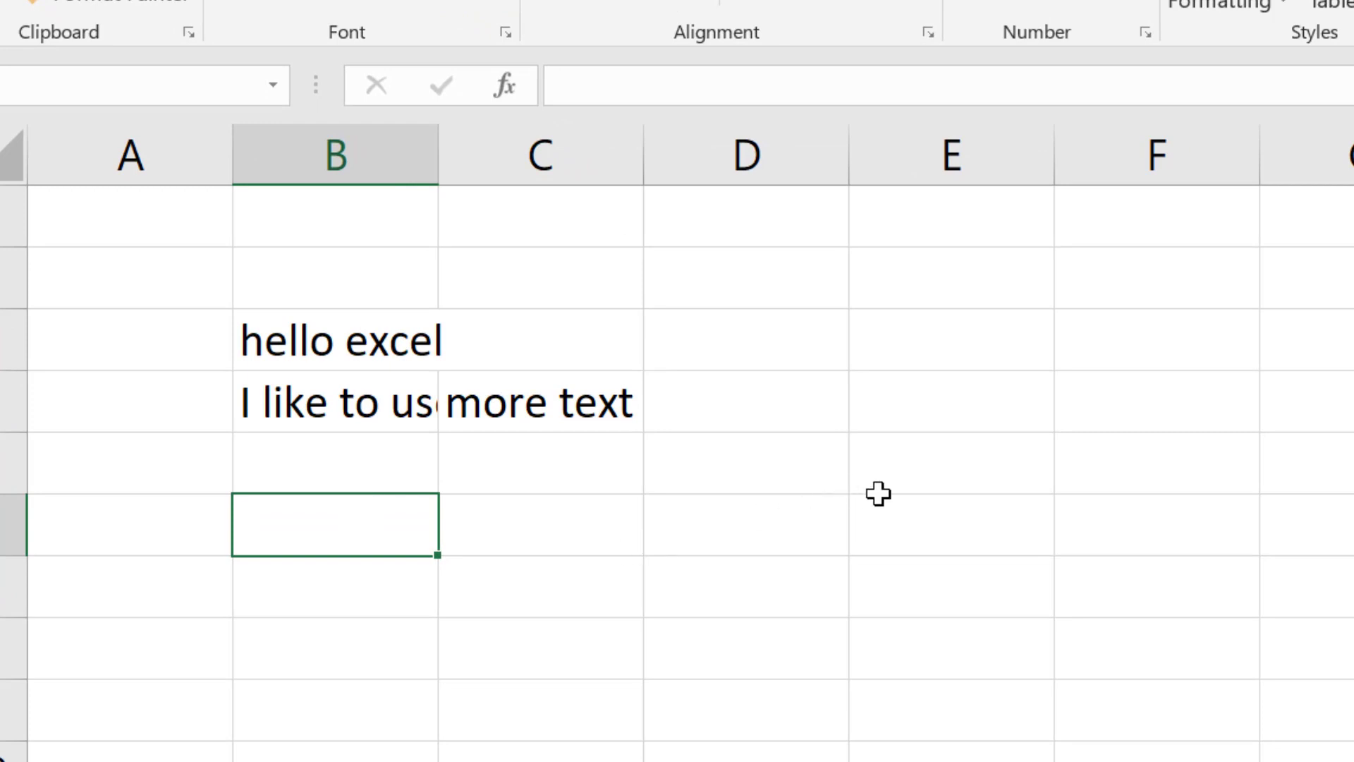
{"action": "type", "text": "1234"}
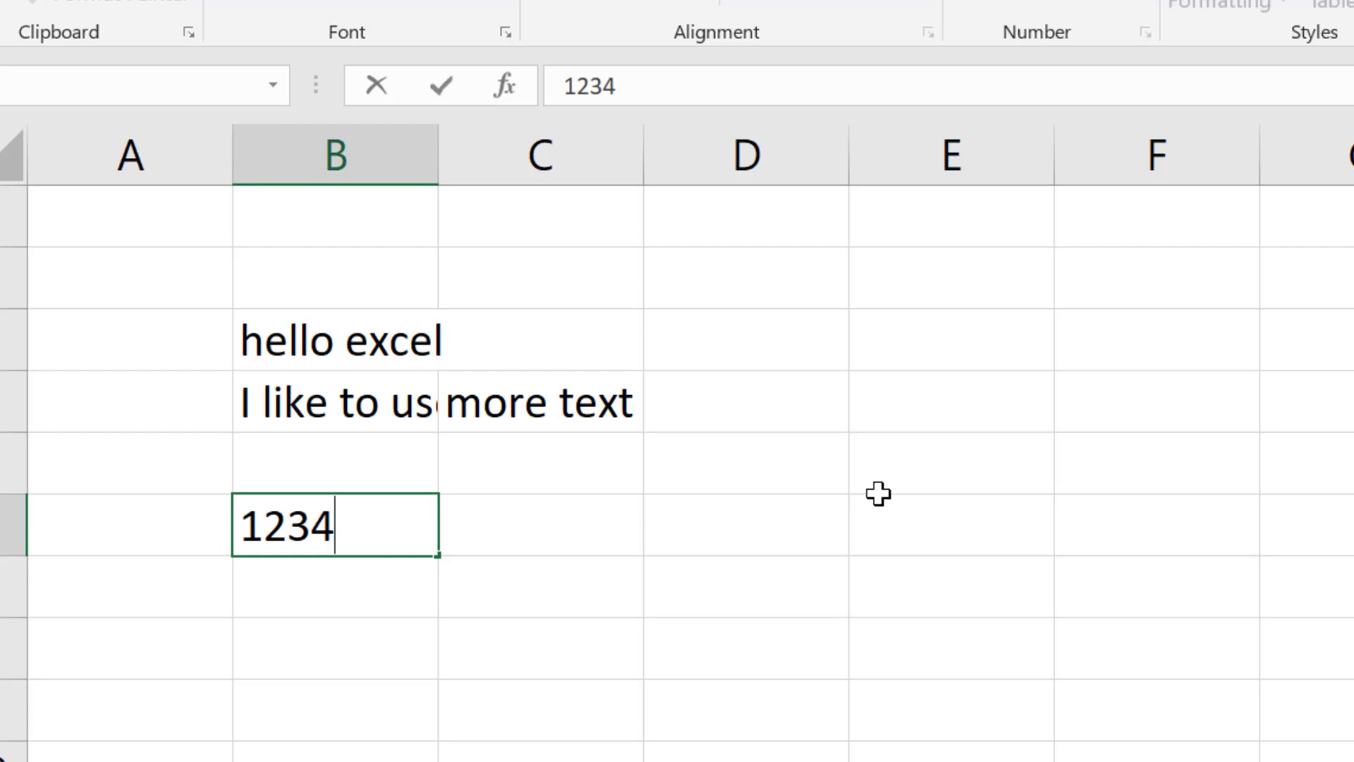
{"action": "key", "text": "Return"}
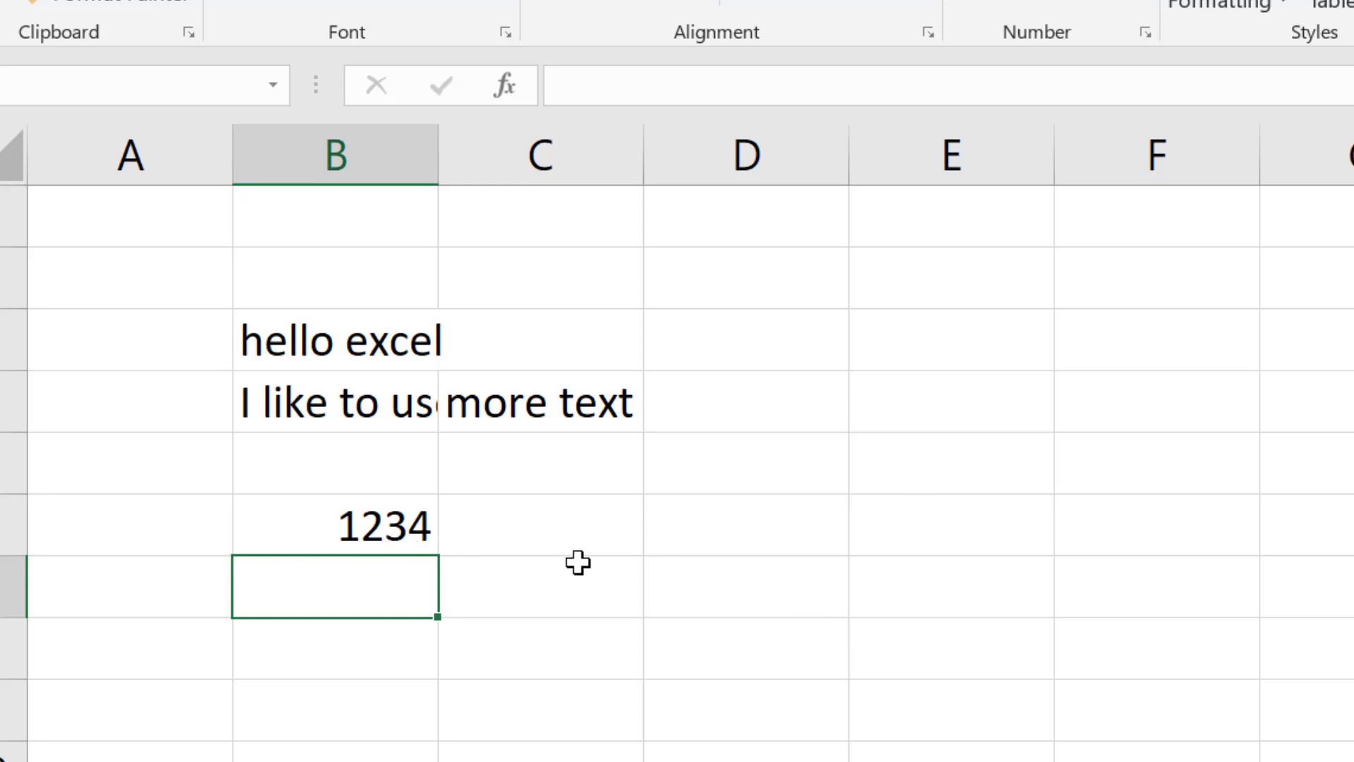
- Enter the text "abc" in cell B2 and reselect that cell
{"action": "key", "text": "Up"}
{"action": "key", "text": "Up"}
{"action": "key", "text": "Up"}
{"action": "key", "text": "Up"}
{"action": "key", "text": "Up"}
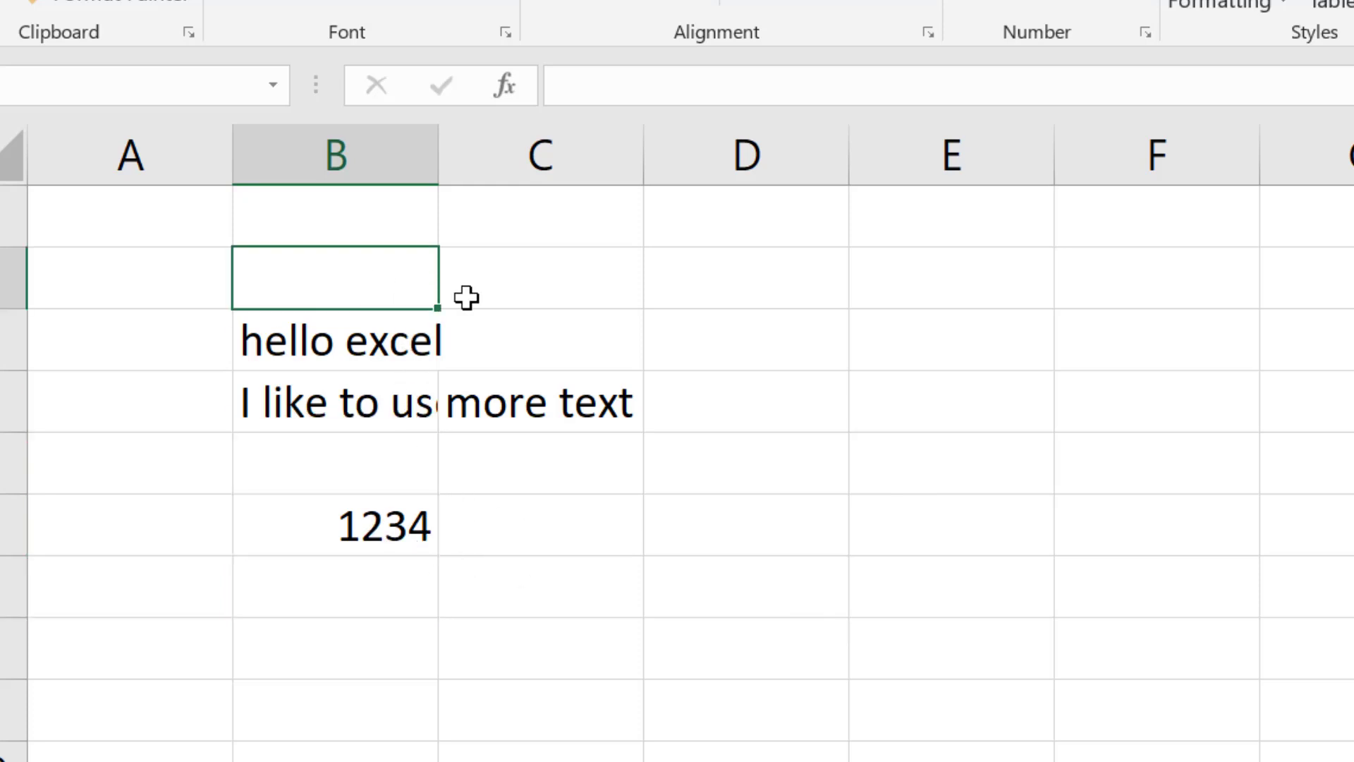
{"action": "type", "text": "abc"}
{"action": "key", "text": "Return"}
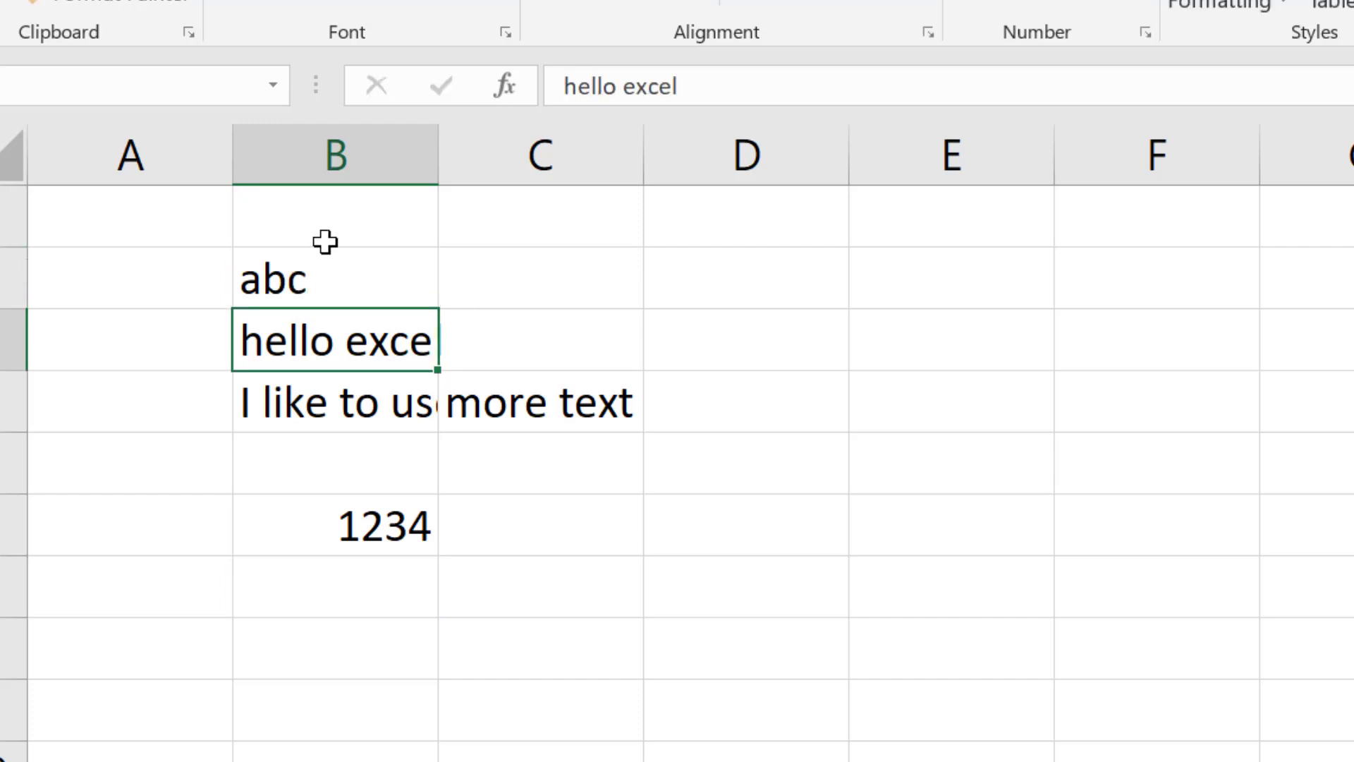
{"action": "left_click", "coordinate": [388, 283]}
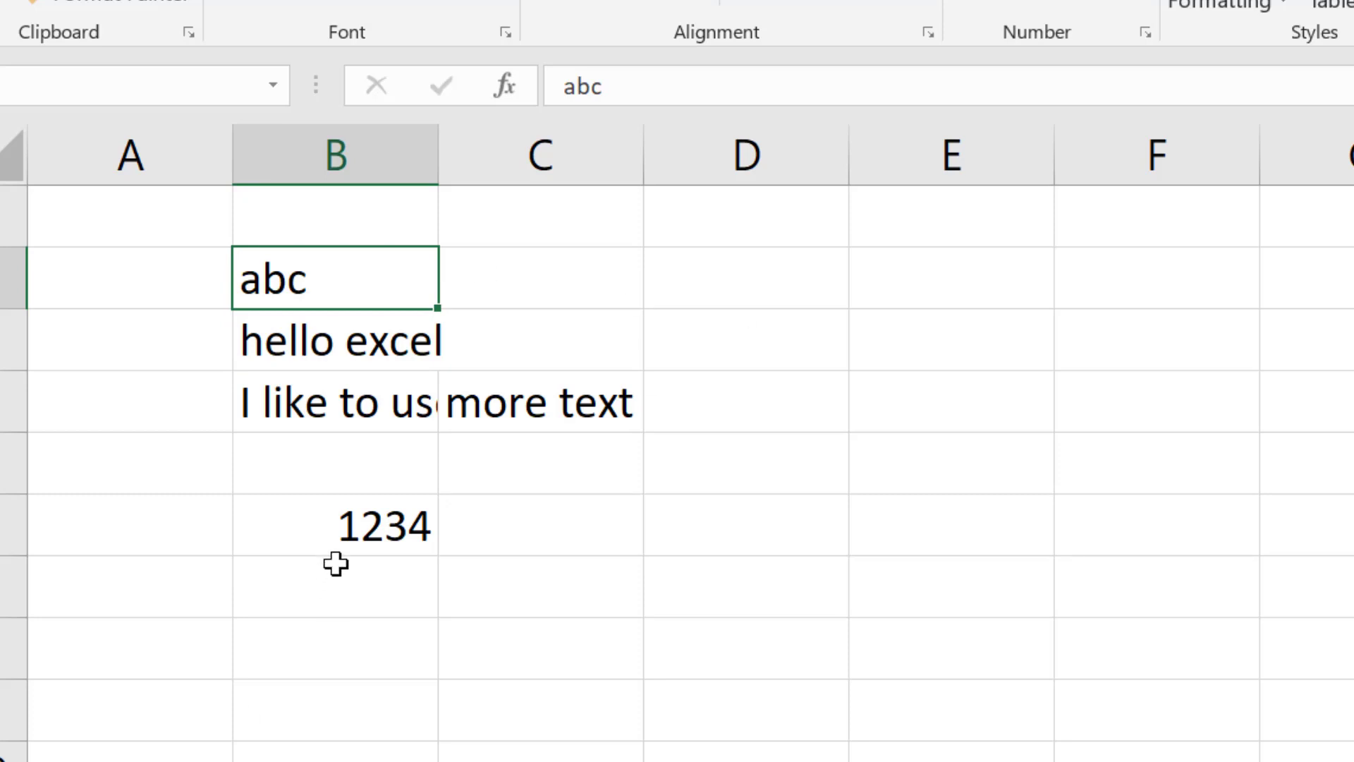
- Compare how the number in cell B6 and the text in cell B2 are aligned
{"action": "left_click", "coordinate": [342, 535]}
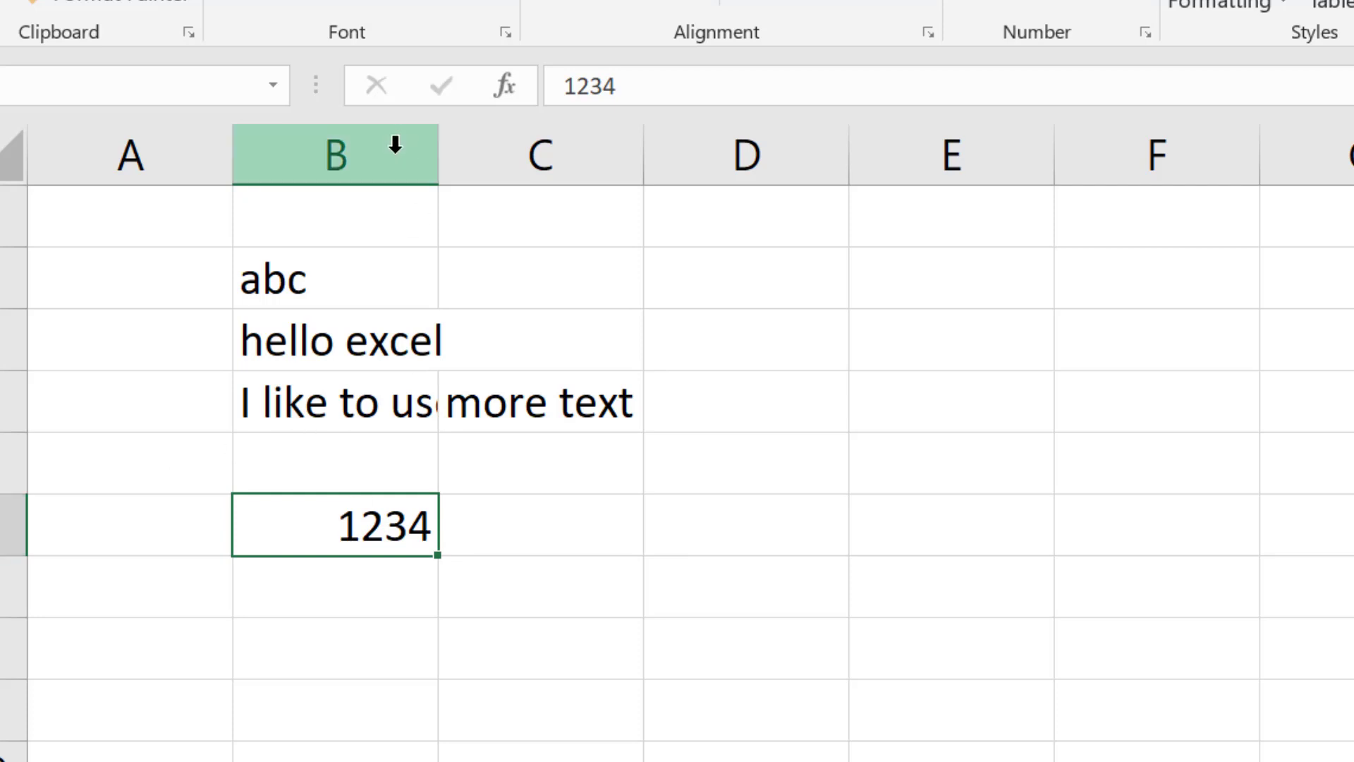
{"action": "left_click", "coordinate": [338, 287]}
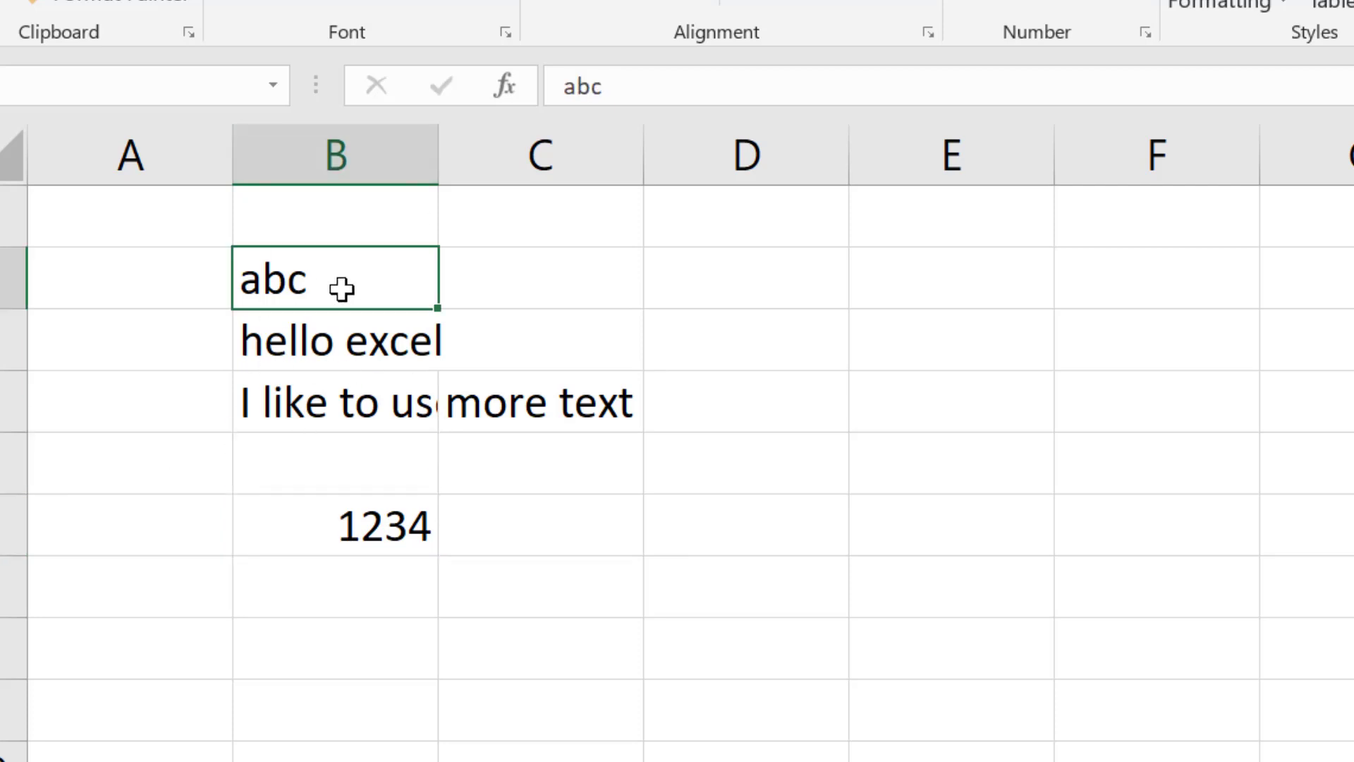
{"action": "left_click", "coordinate": [370, 537]}
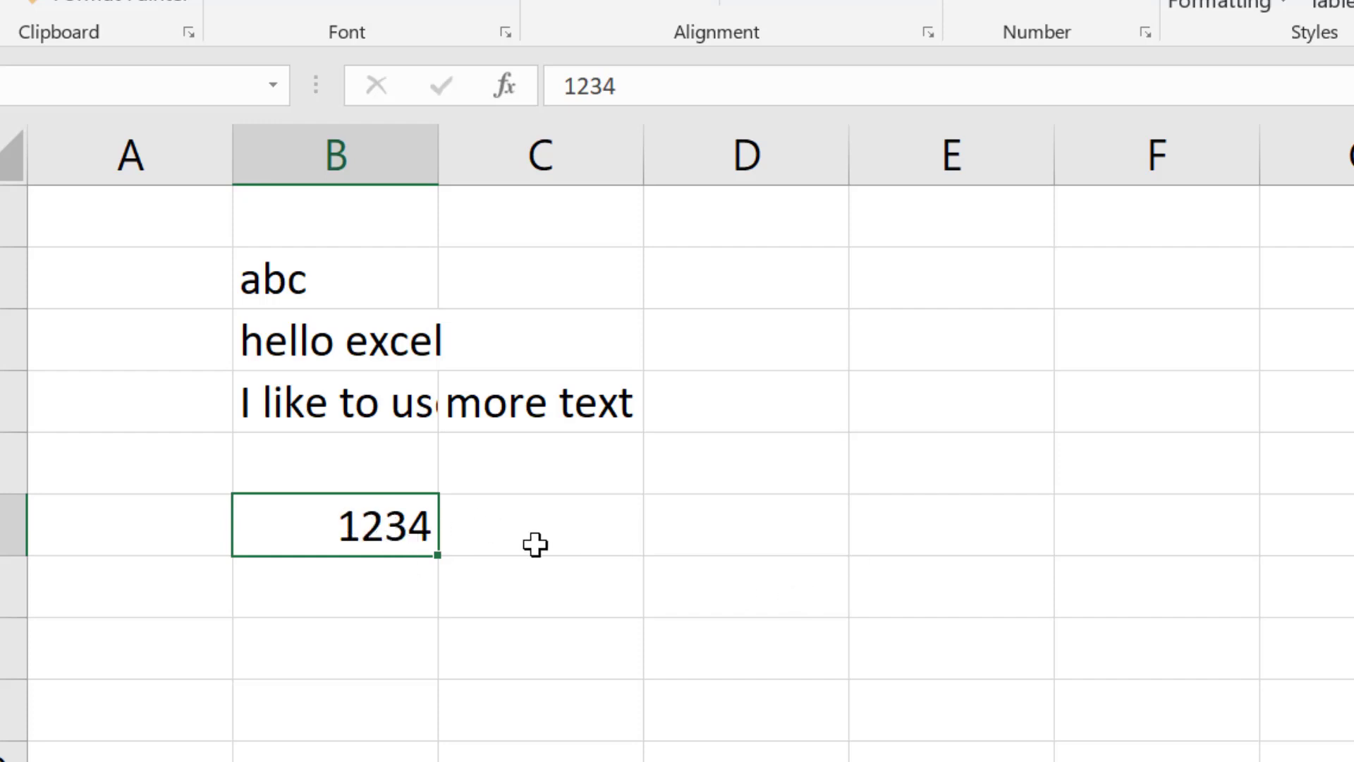
- Enter the number 234 in cell B7
{"action": "left_click", "coordinate": [367, 584]}
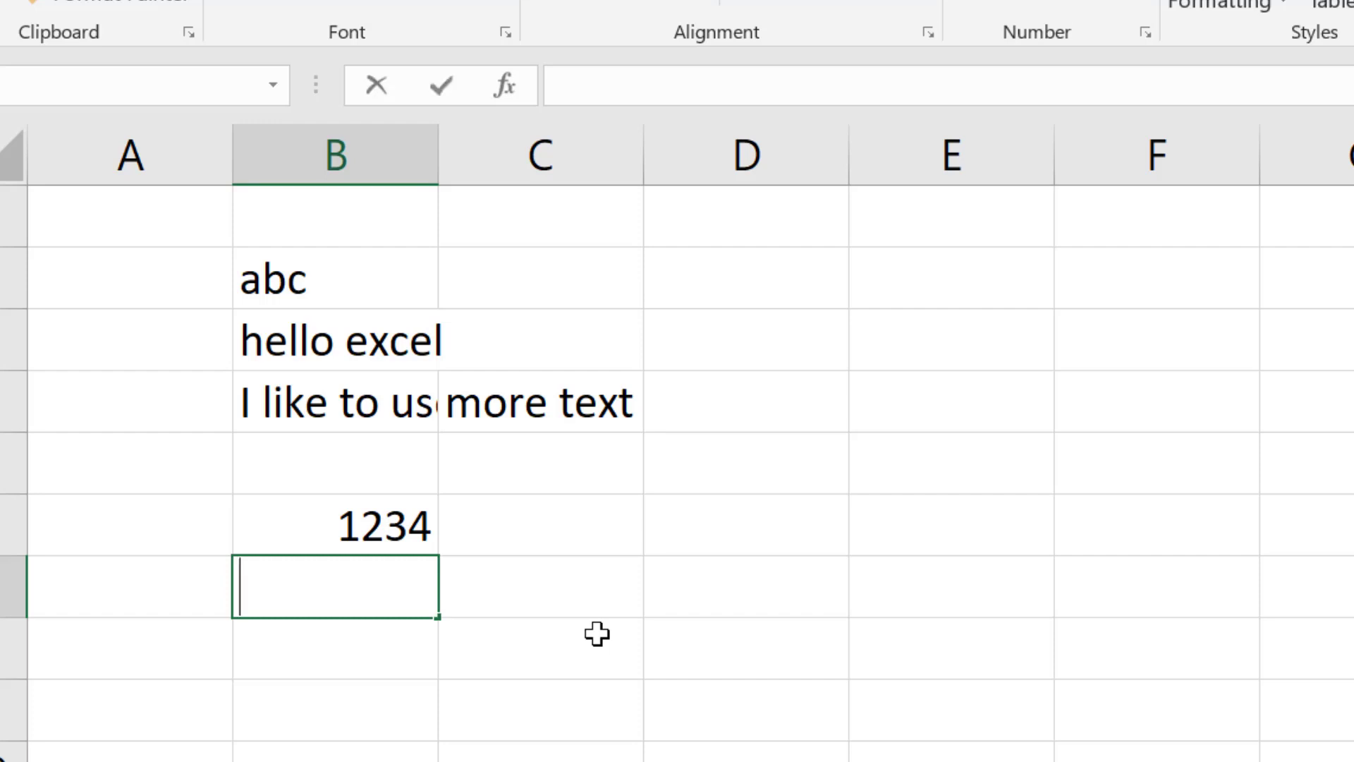
{"action": "type", "text": "234"}
{"action": "key", "text": "Return"}
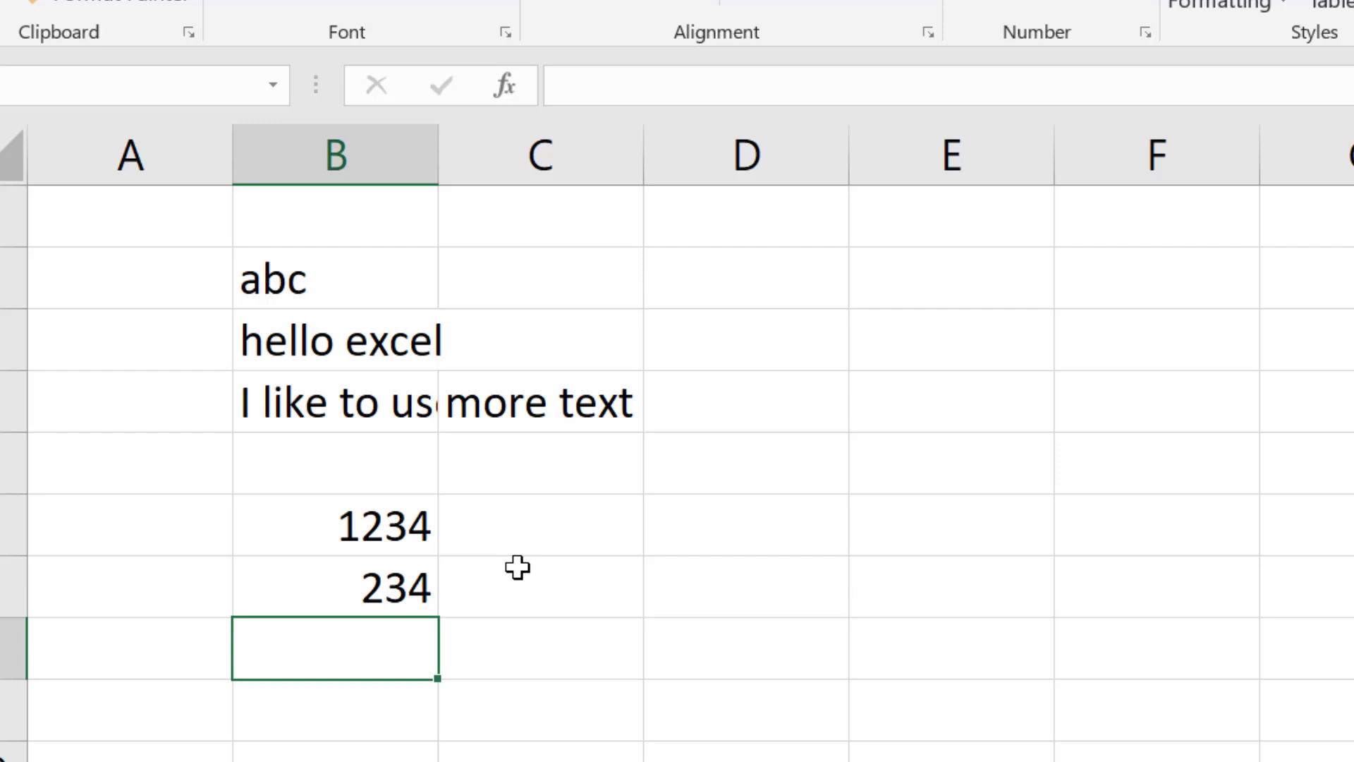
- Enter the decimal number 234.104 in cell B8
{"action": "type", "text": "234"}
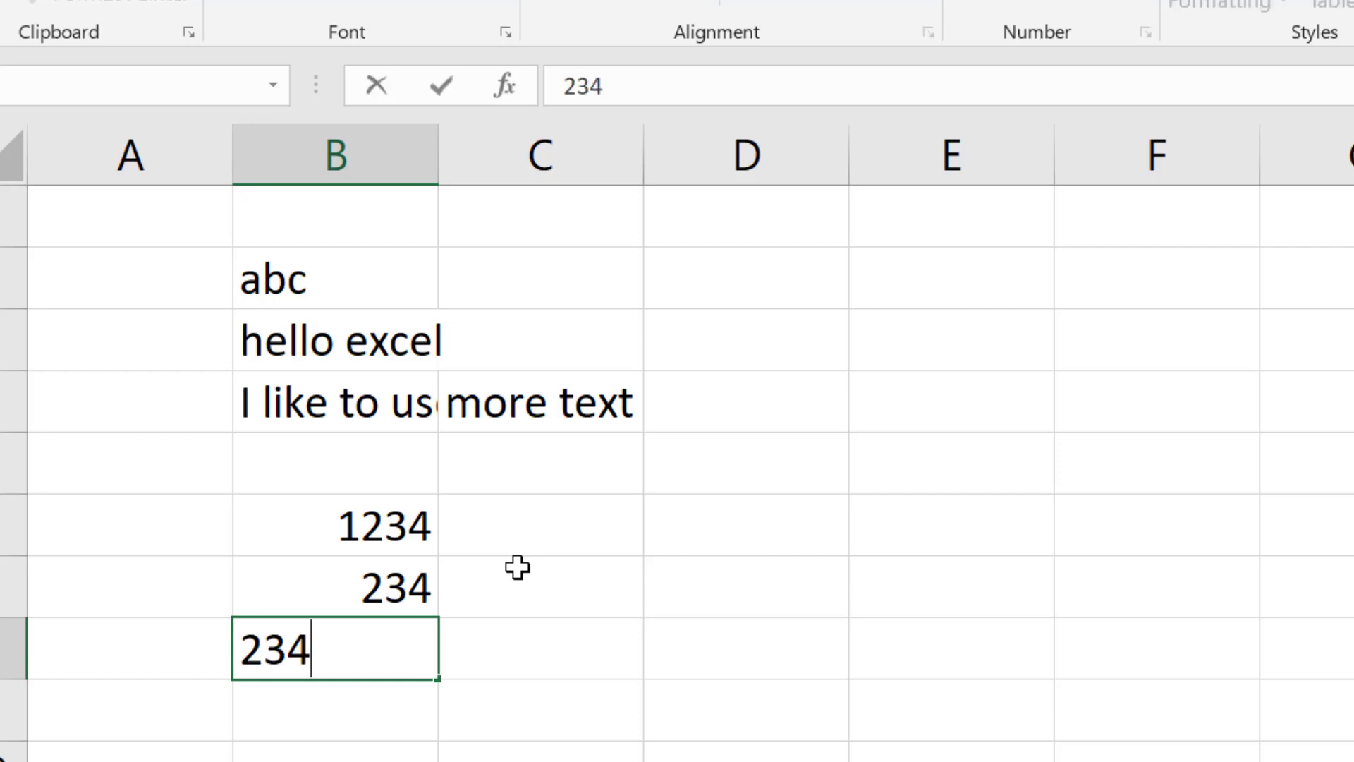
{"action": "type", "text": ".104"}
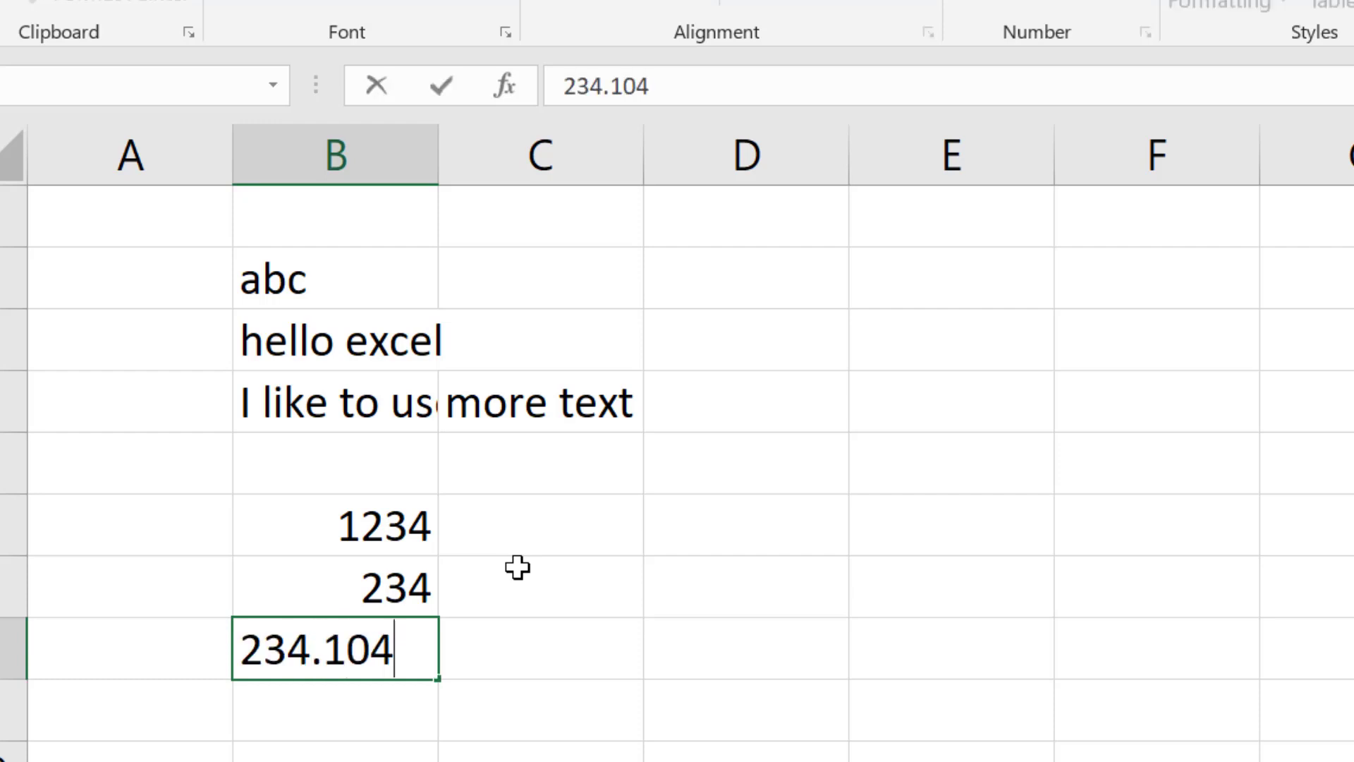
{"action": "key", "text": "Return"}
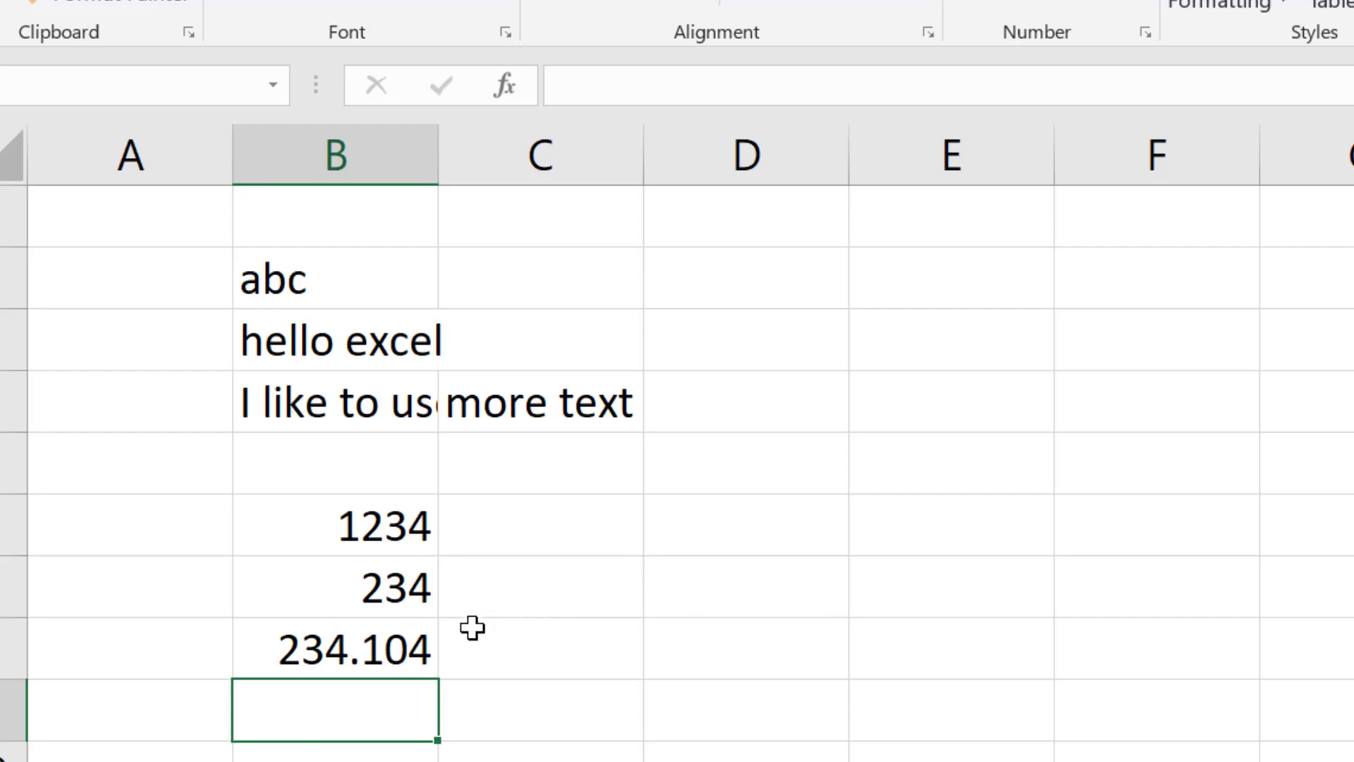
- Replace the content of cell B8 with the number 345
{"action": "left_click", "coordinate": [436, 652]}
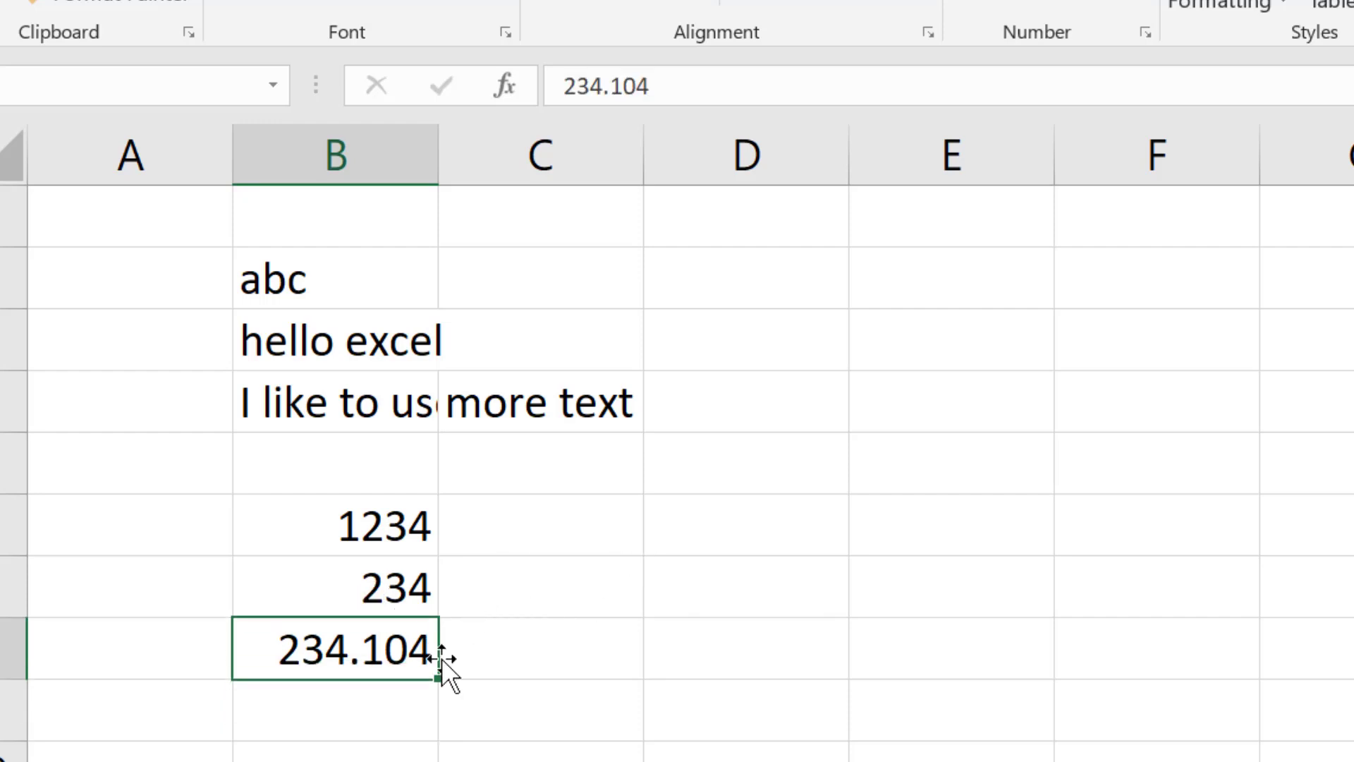
{"action": "type", "text": "345"}
{"action": "key", "text": "Return"}
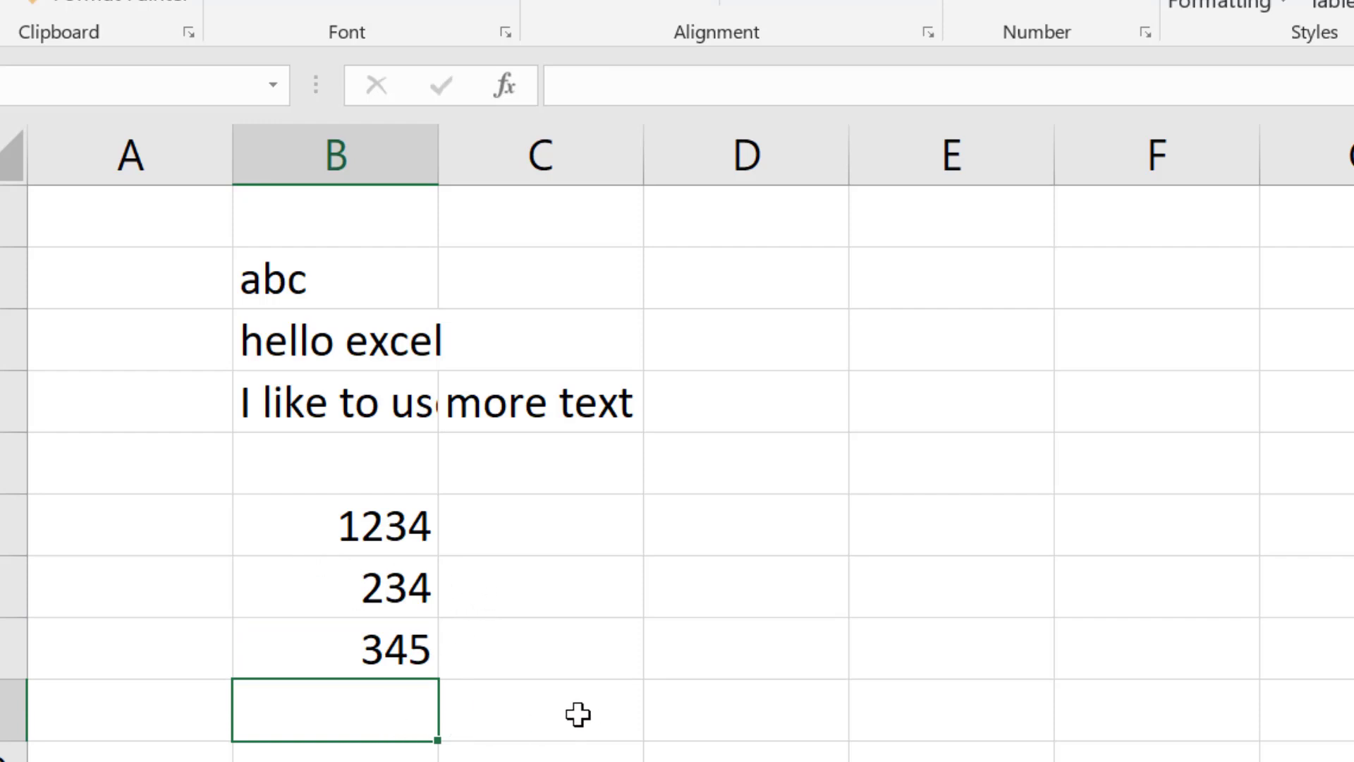
- Enter 1,234 with a thousands separator in cell B9 and reselect that cell to check its stored value
{"action": "type", "text": "1,23"}
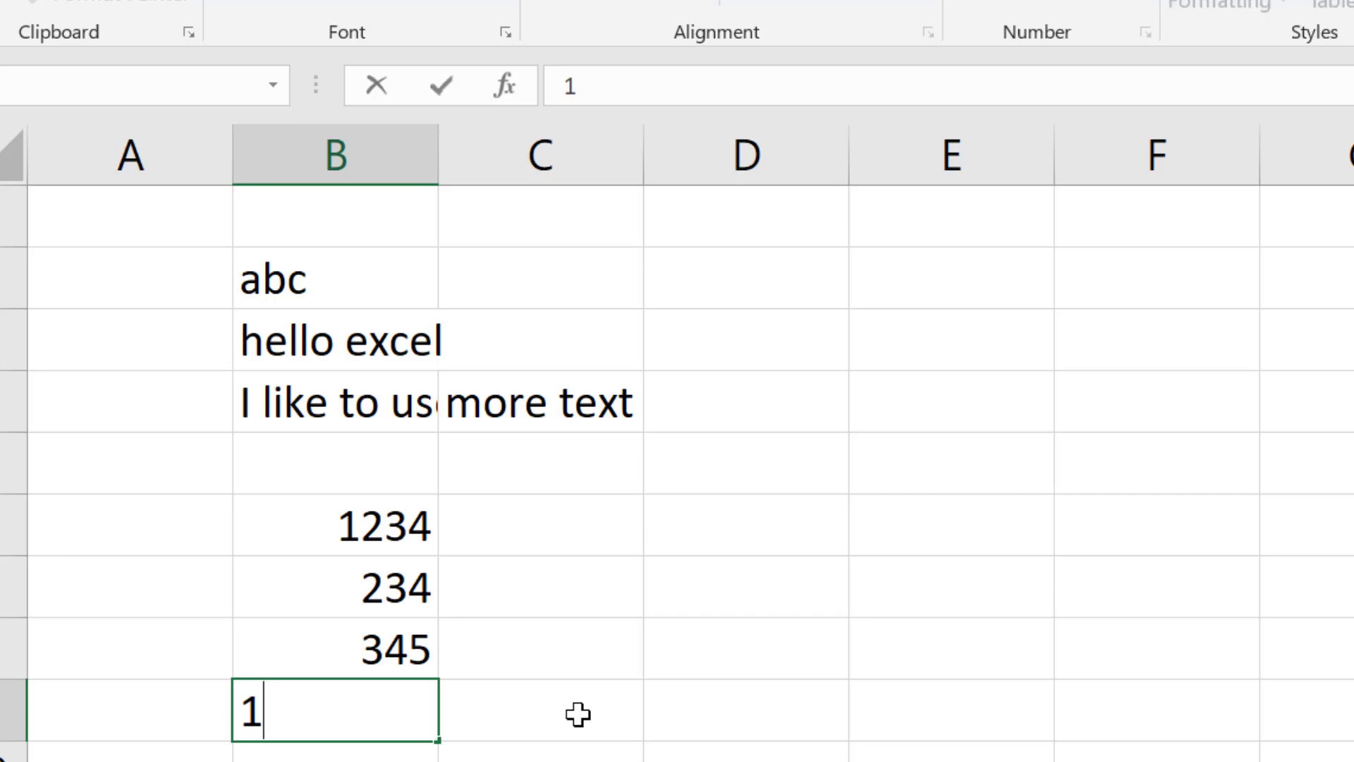
{"action": "type", "text": "4"}
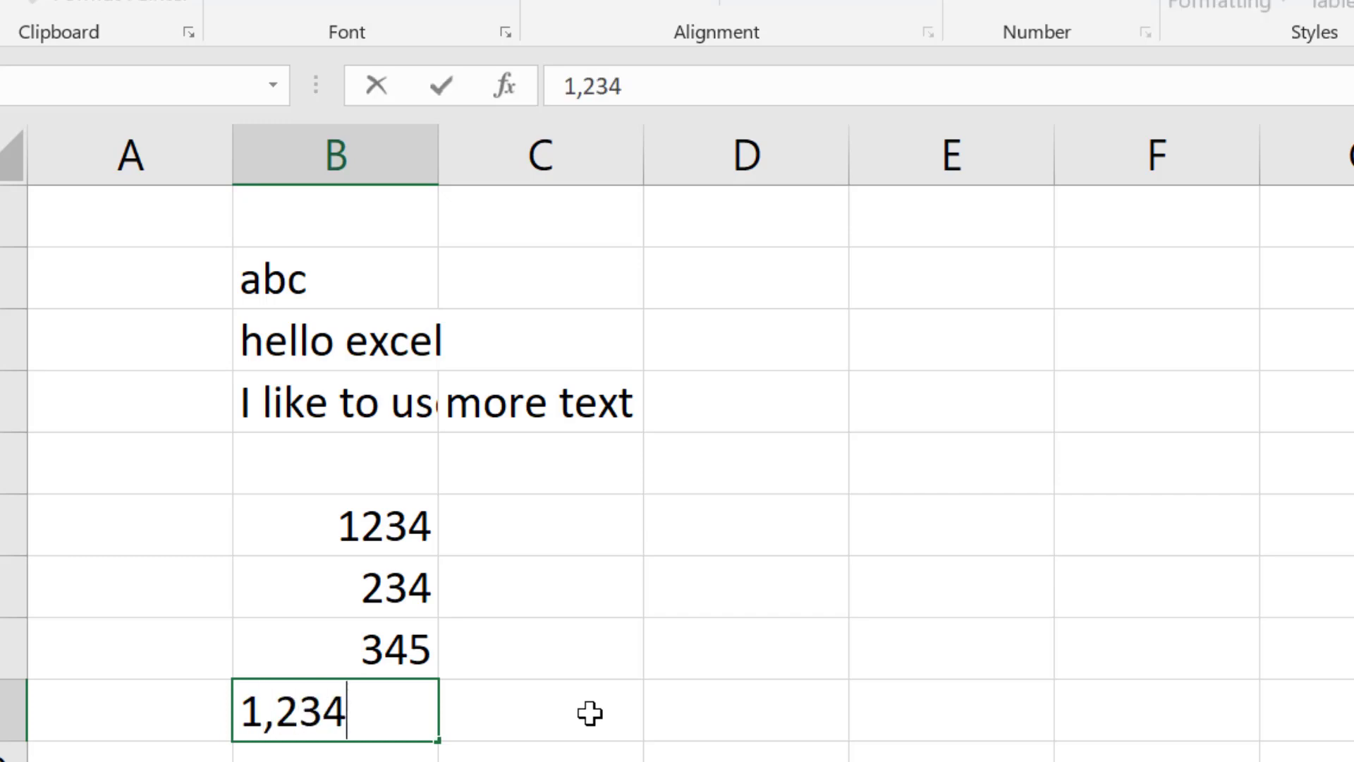
{"action": "key", "text": "Return"}
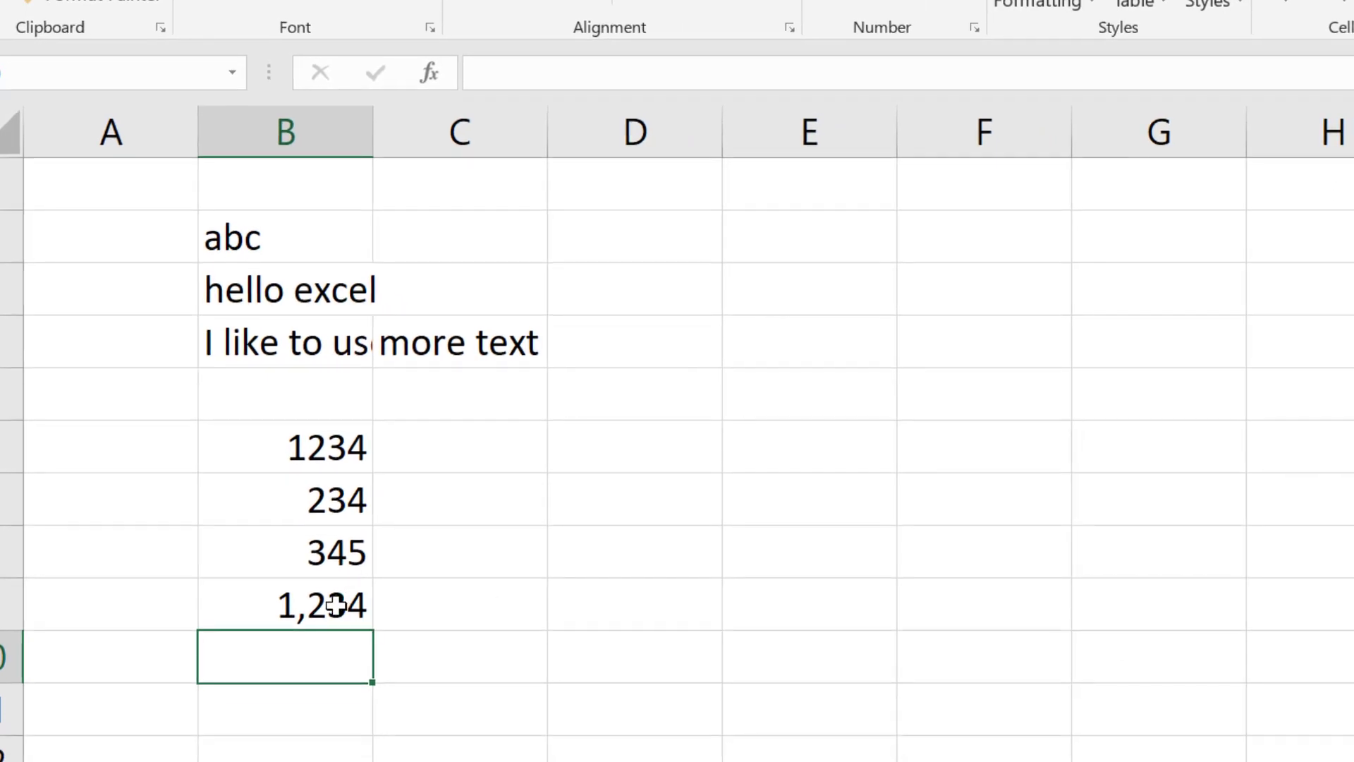
{"action": "left_click", "coordinate": [339, 605]}
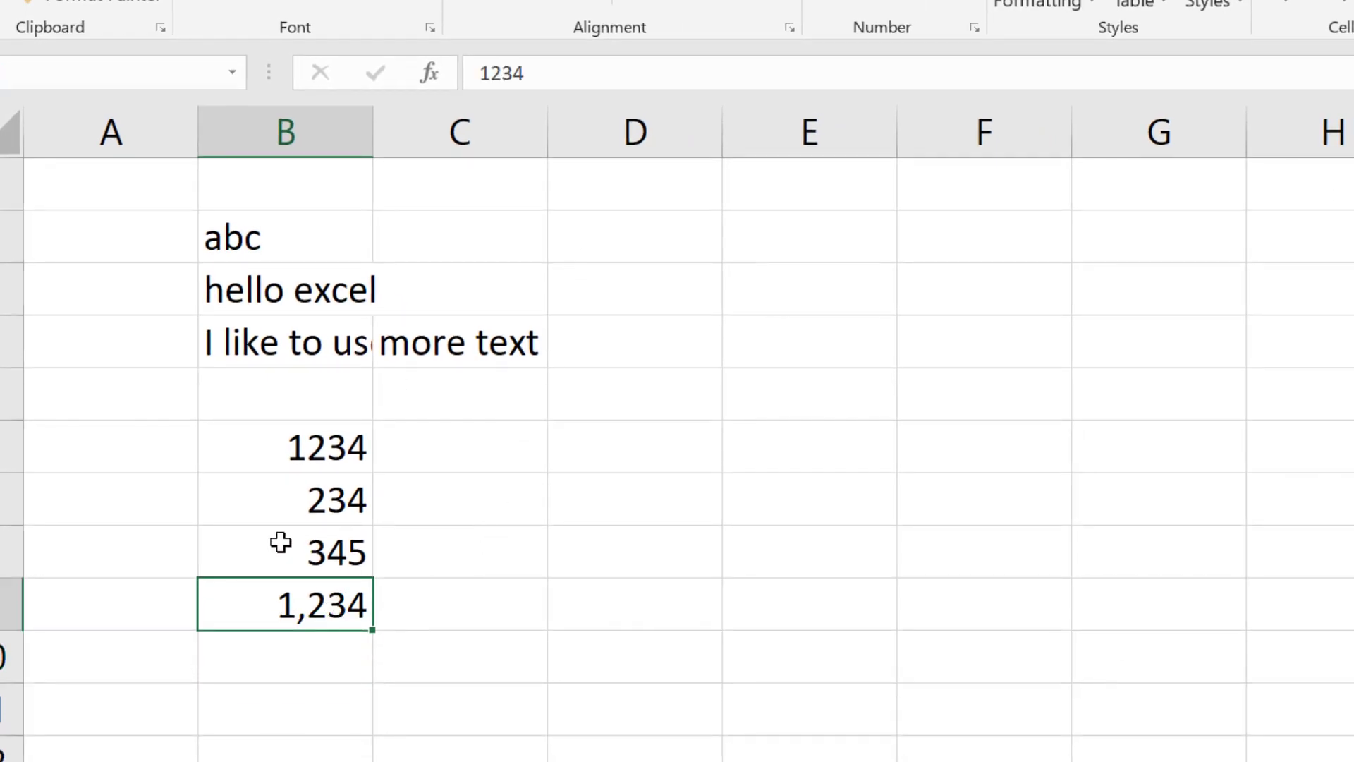
- Enter the currency amount $1,234 in cell B10 and reselect that cell to check its stored value
{"action": "left_click", "coordinate": [328, 656]}
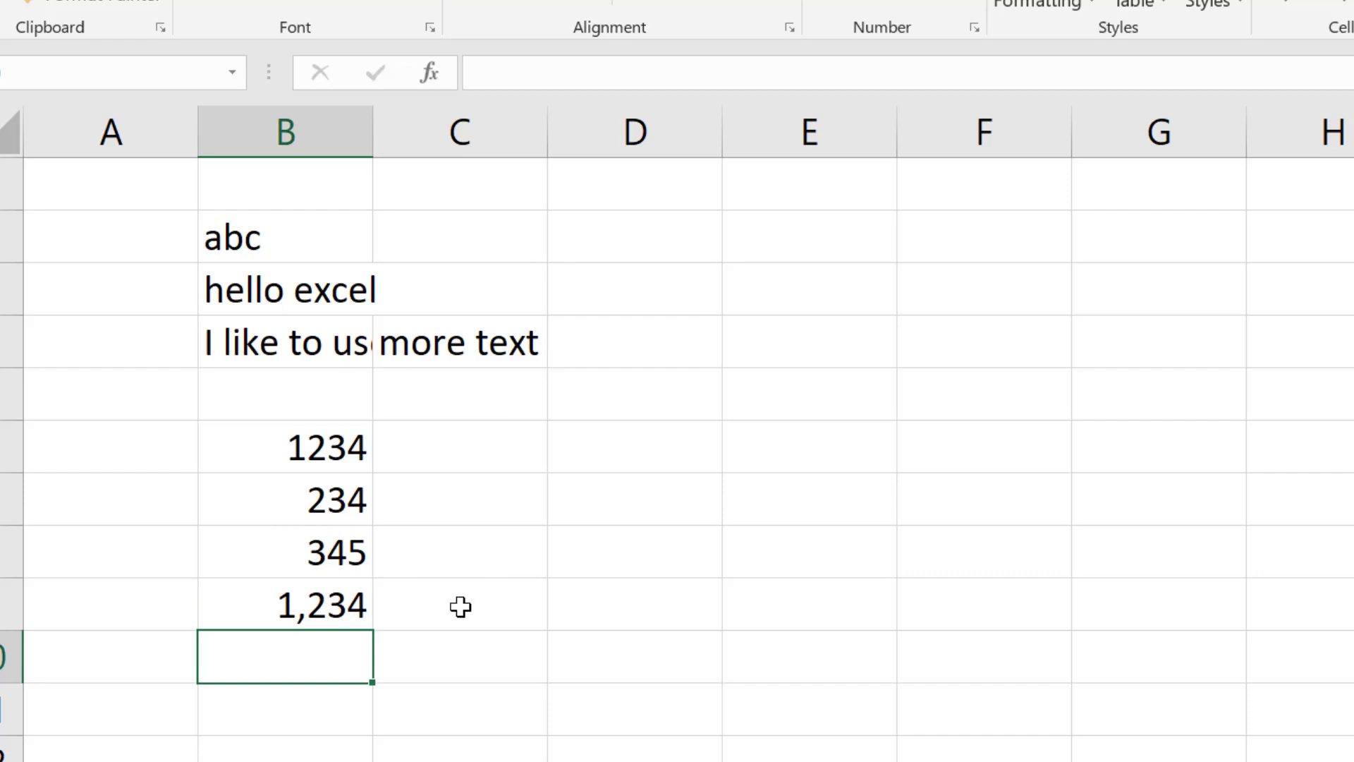
{"action": "type", "text": "$"}
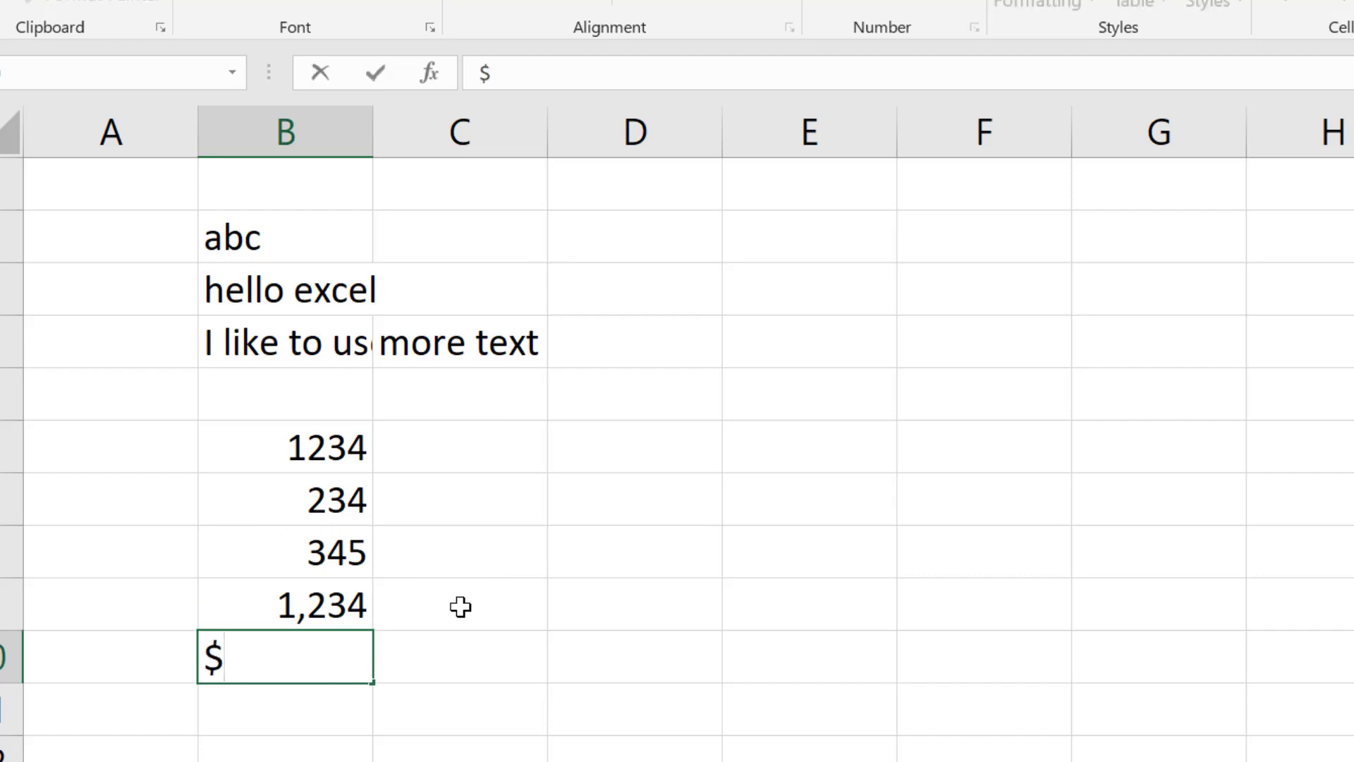
{"action": "type", "text": "1,234"}
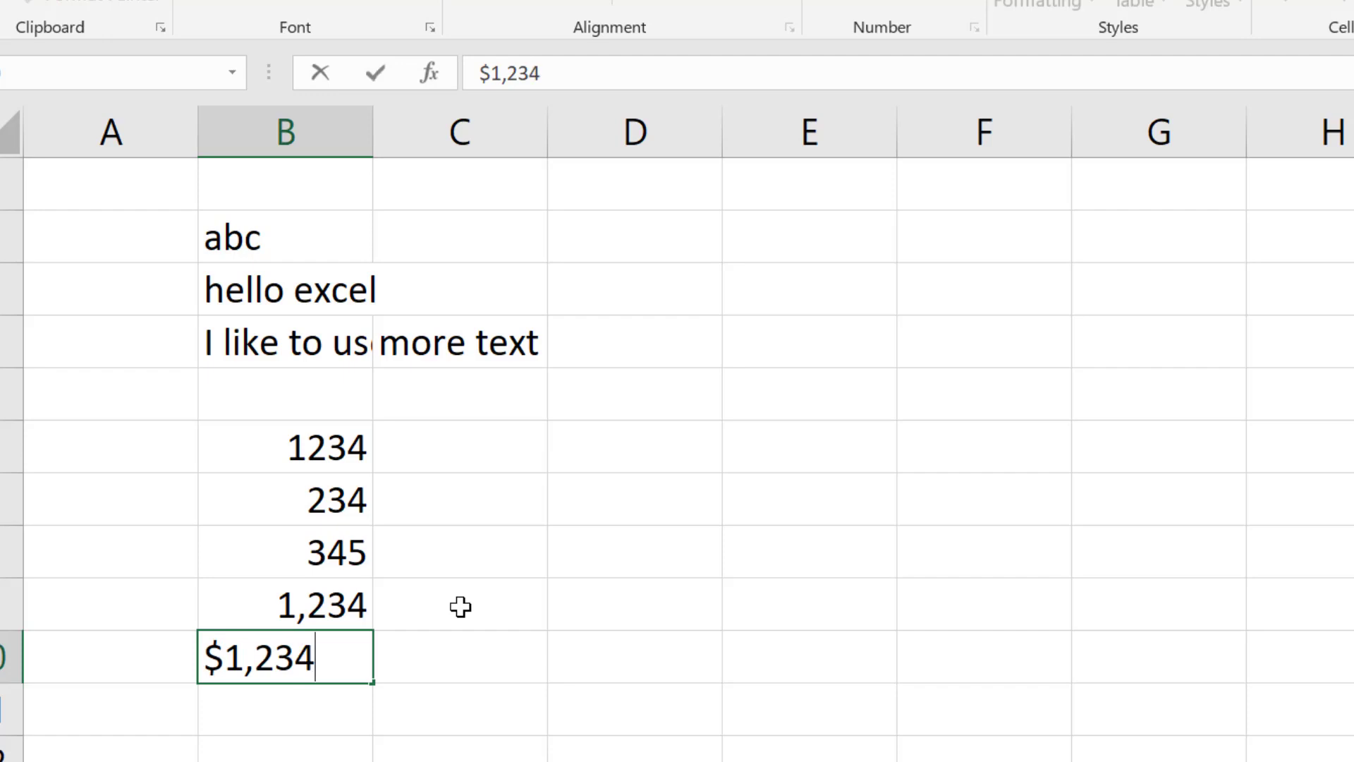
{"action": "key", "text": "Return"}
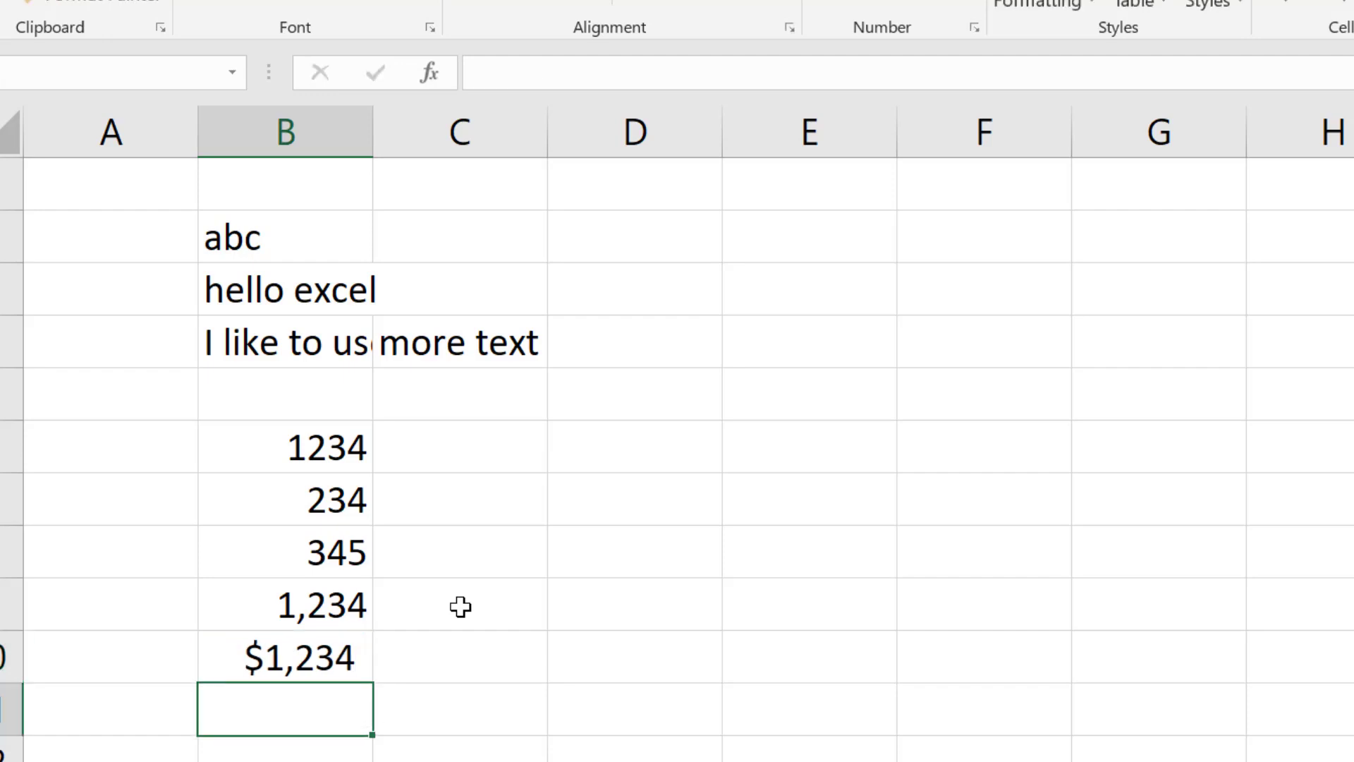
{"action": "left_click", "coordinate": [327, 658]}
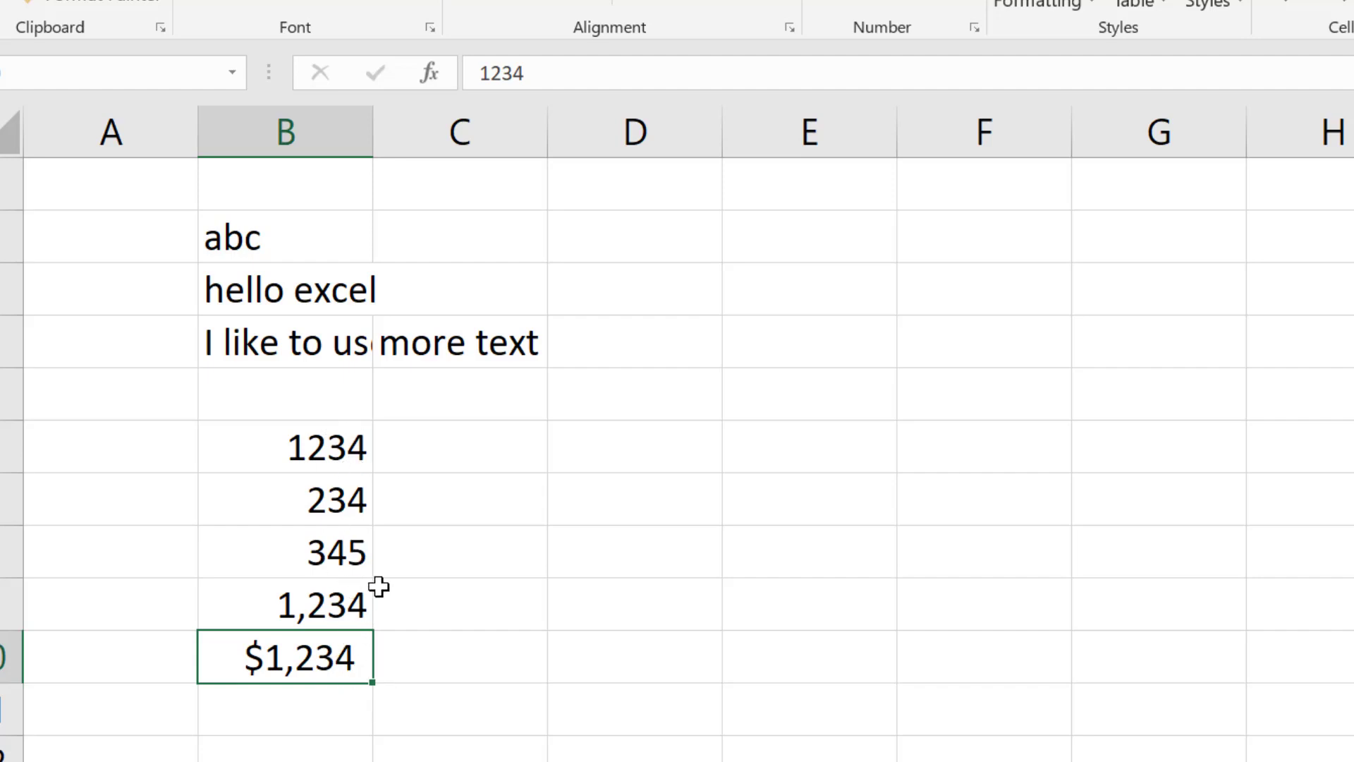
- Clear cell B10, enter the percentage 50% there and reselect the cell
{"action": "key", "text": "Delete"}
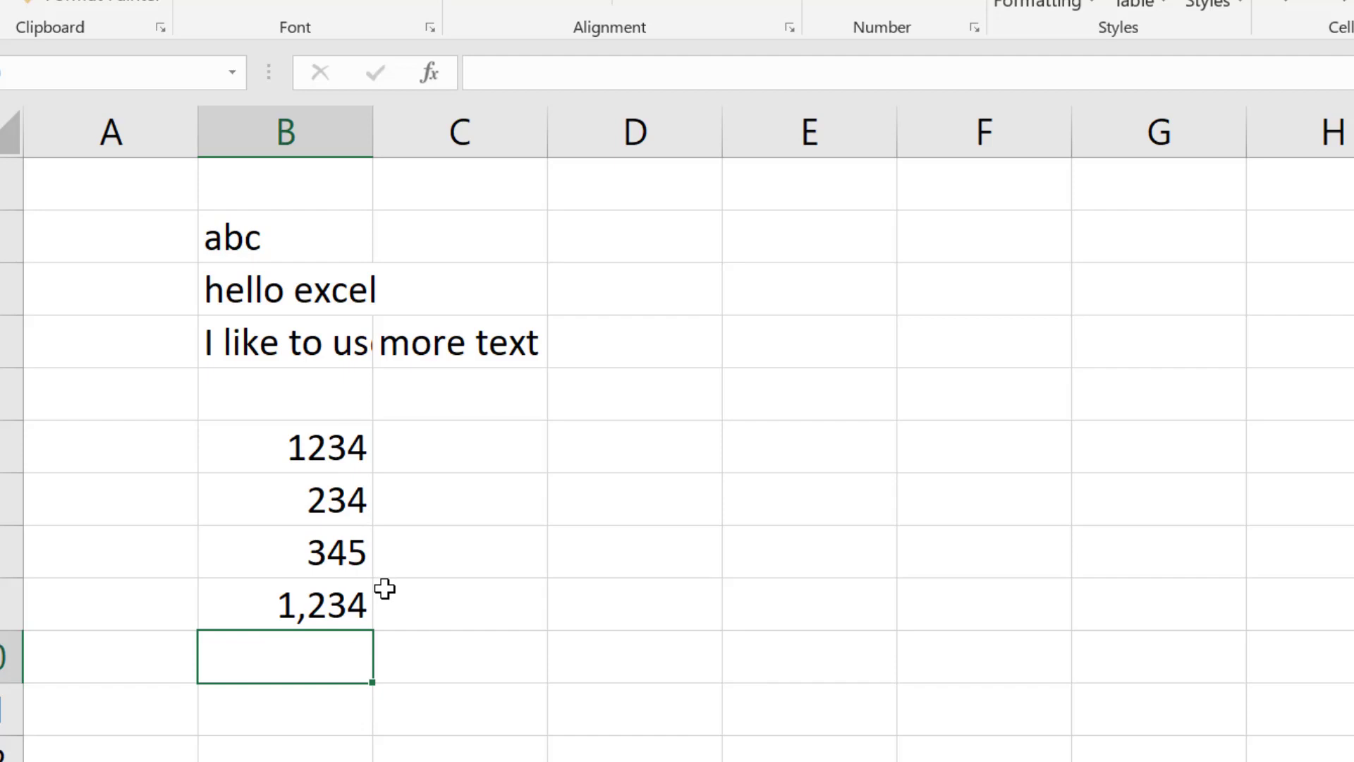
{"action": "type", "text": "50"}
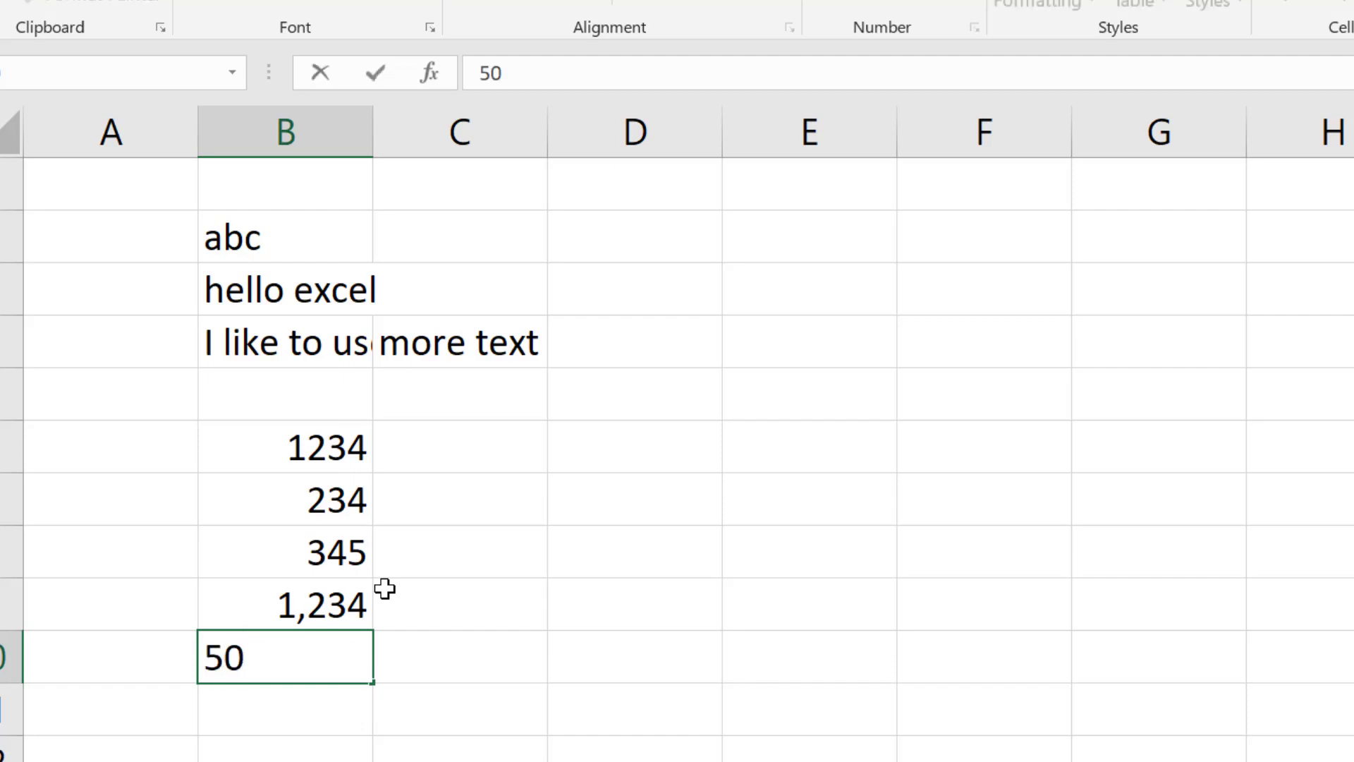
{"action": "type", "text": "%"}
{"action": "key", "text": "Return"}
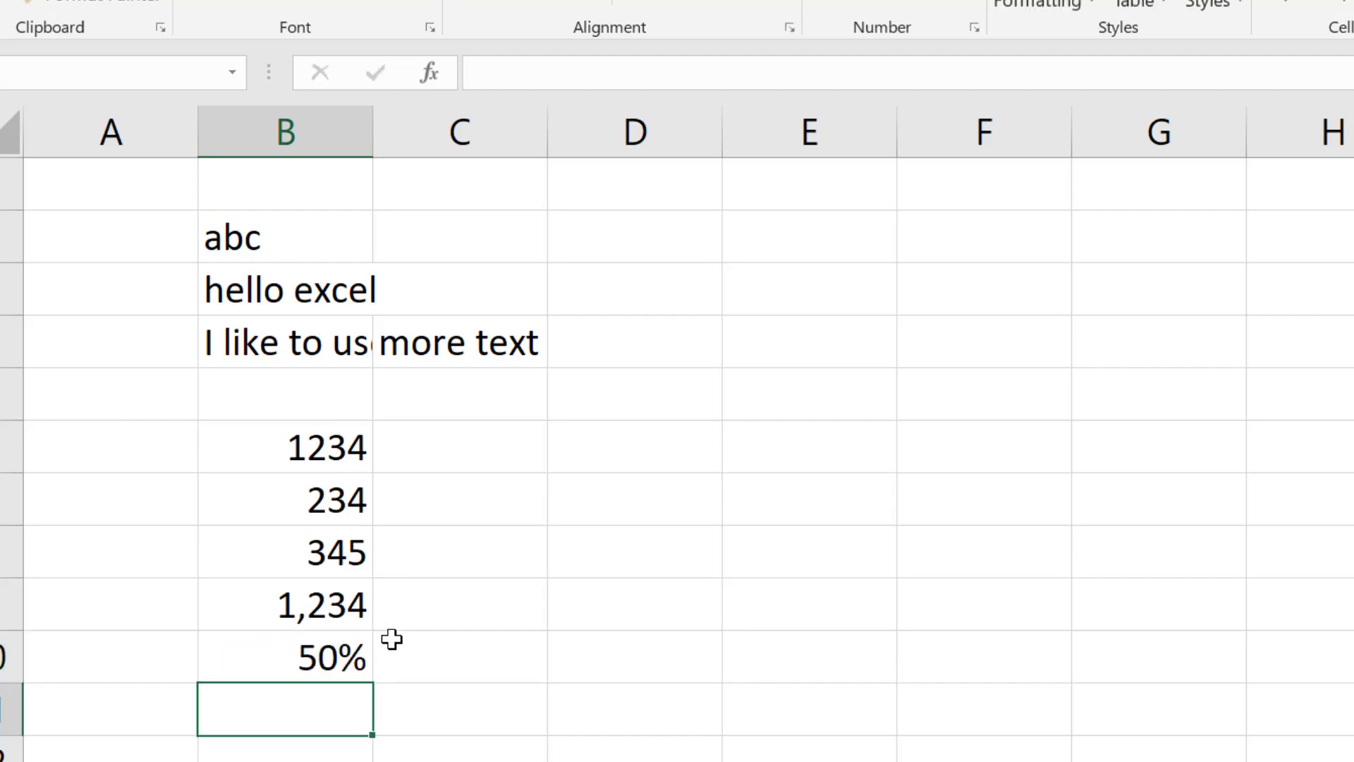
{"action": "left_click", "coordinate": [326, 662]}
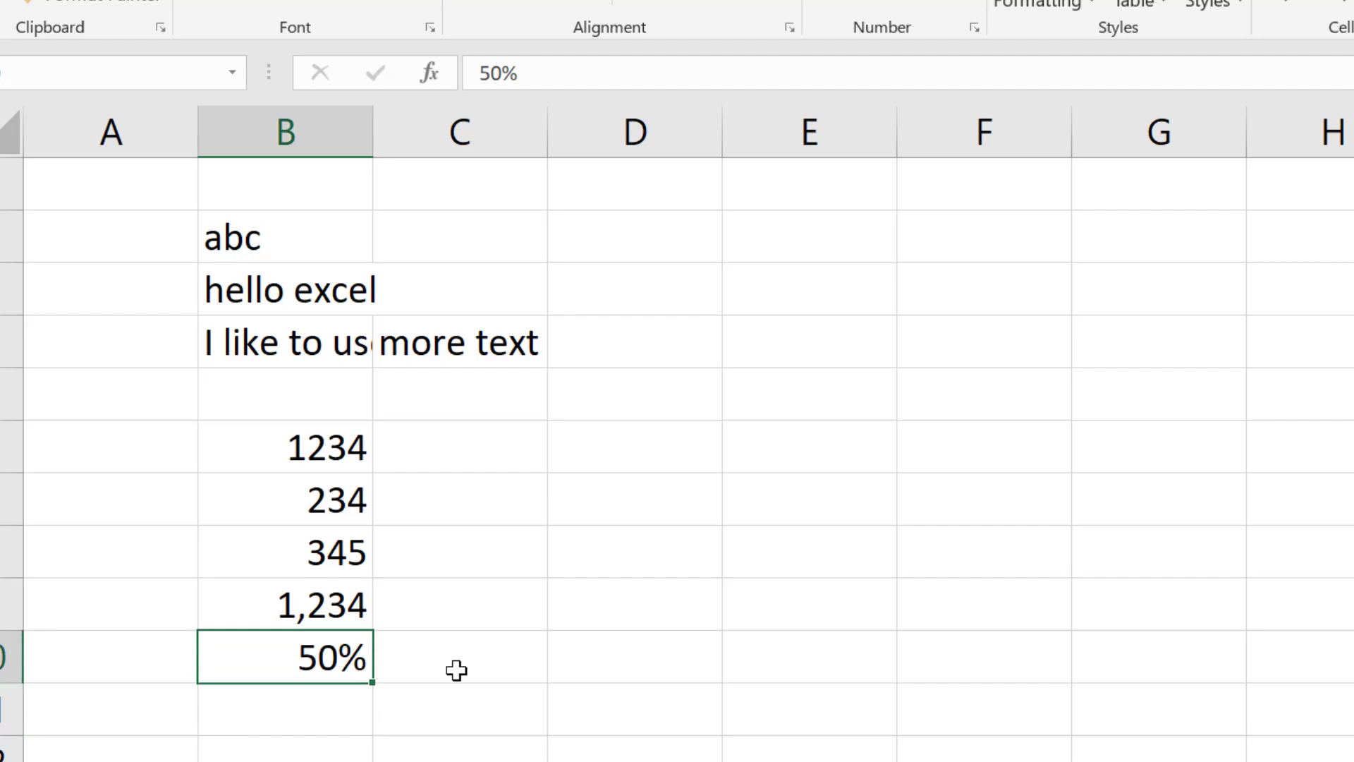
- Enter a street address in cell B11, highlighting its house number before confirming, and reselect the cell
{"action": "left_click", "coordinate": [297, 707]}
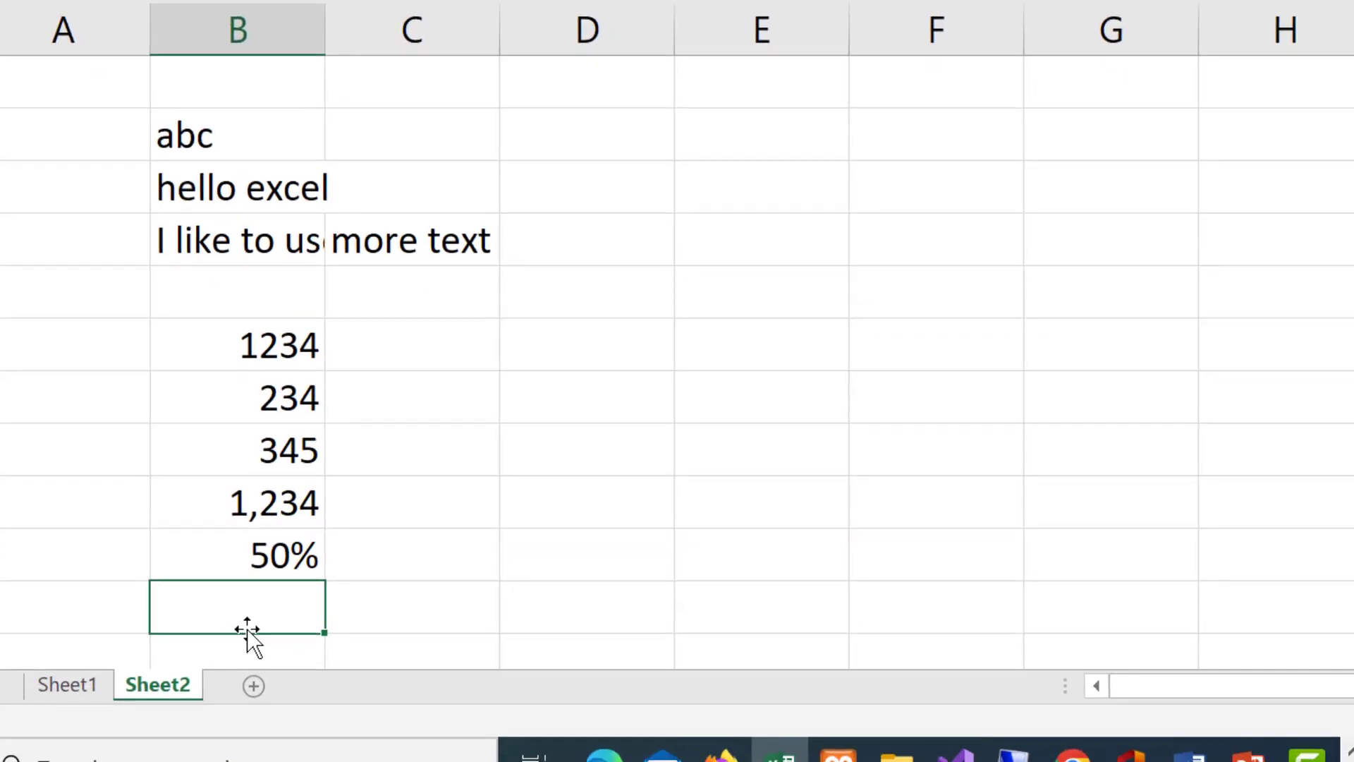
{"action": "type", "text": "123 Cen"}
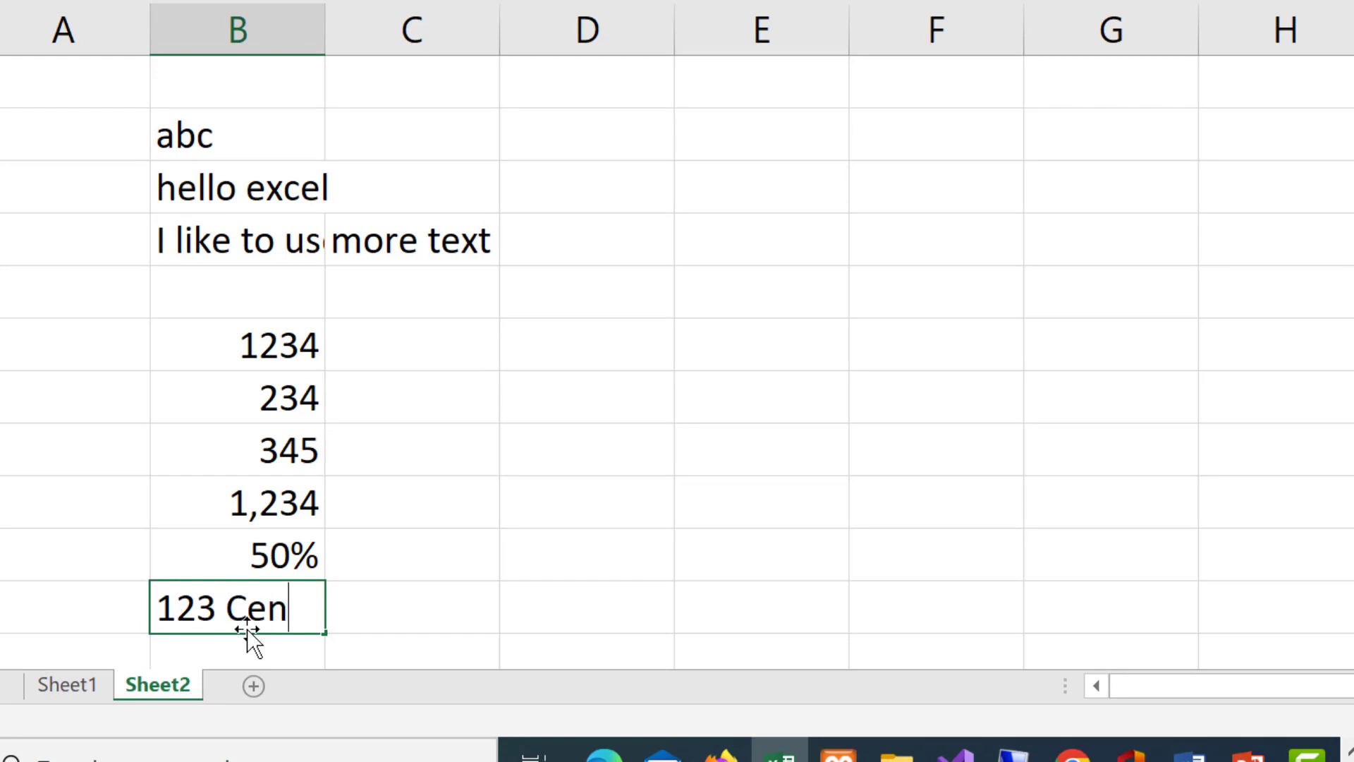
{"action": "type", "text": "ter Str"}
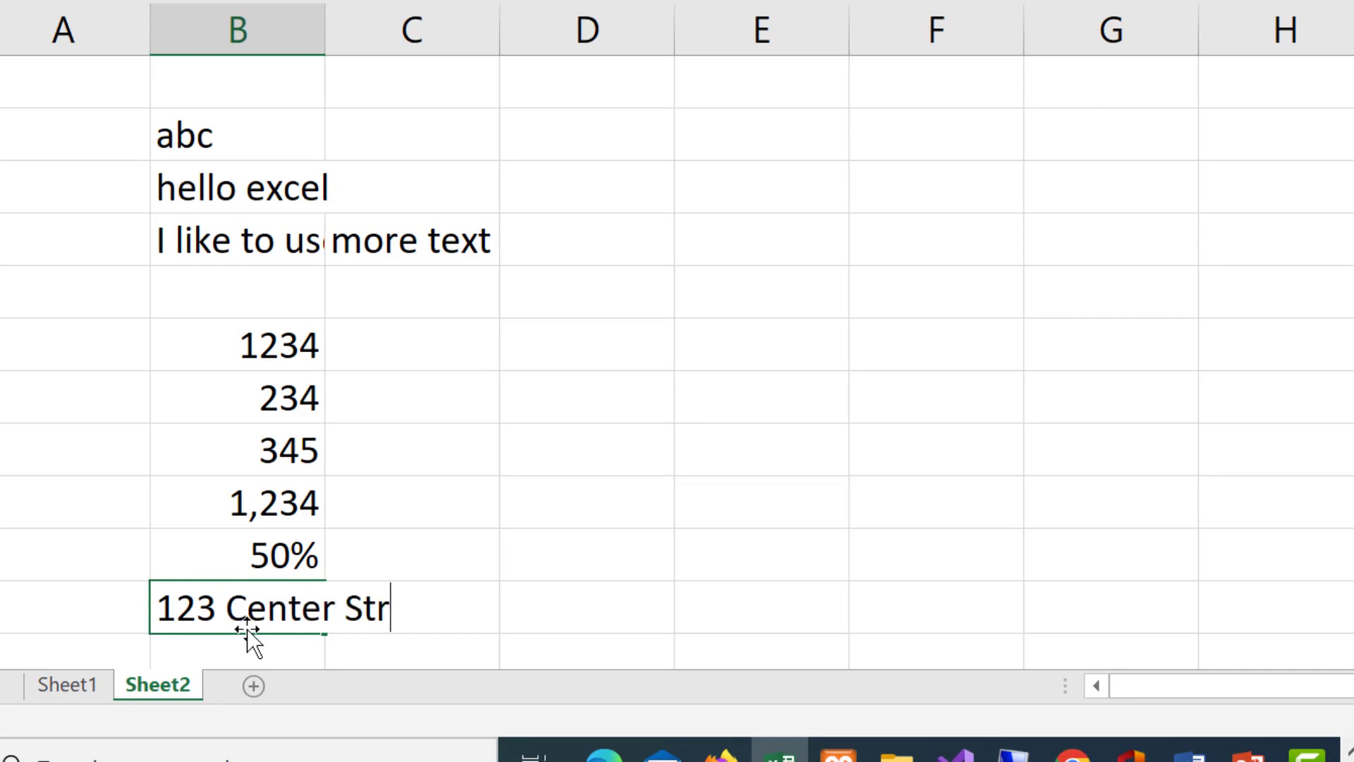
{"action": "type", "text": "eet"}
{"action": "left_click_drag", "start_coordinate": [157, 607], "coordinate": [215, 605]}
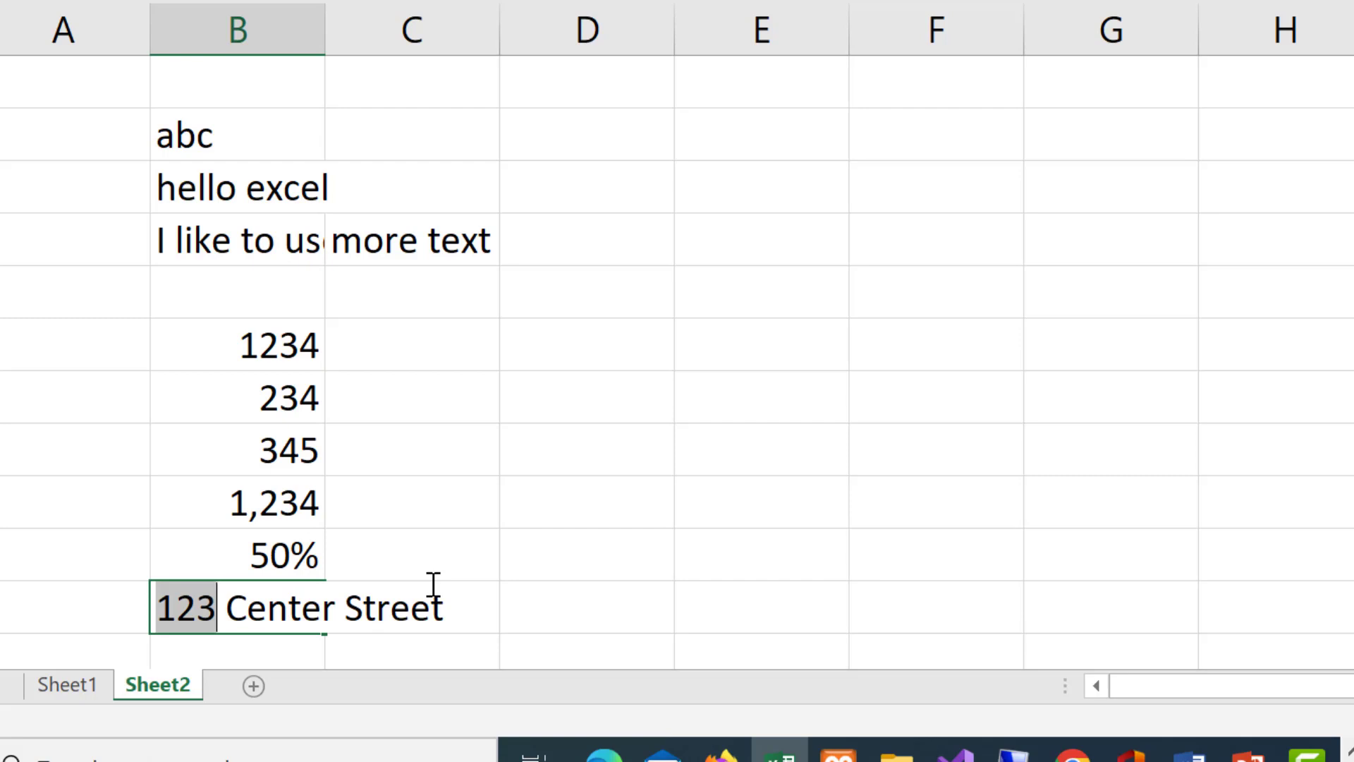
{"action": "left_click", "coordinate": [234, 608]}
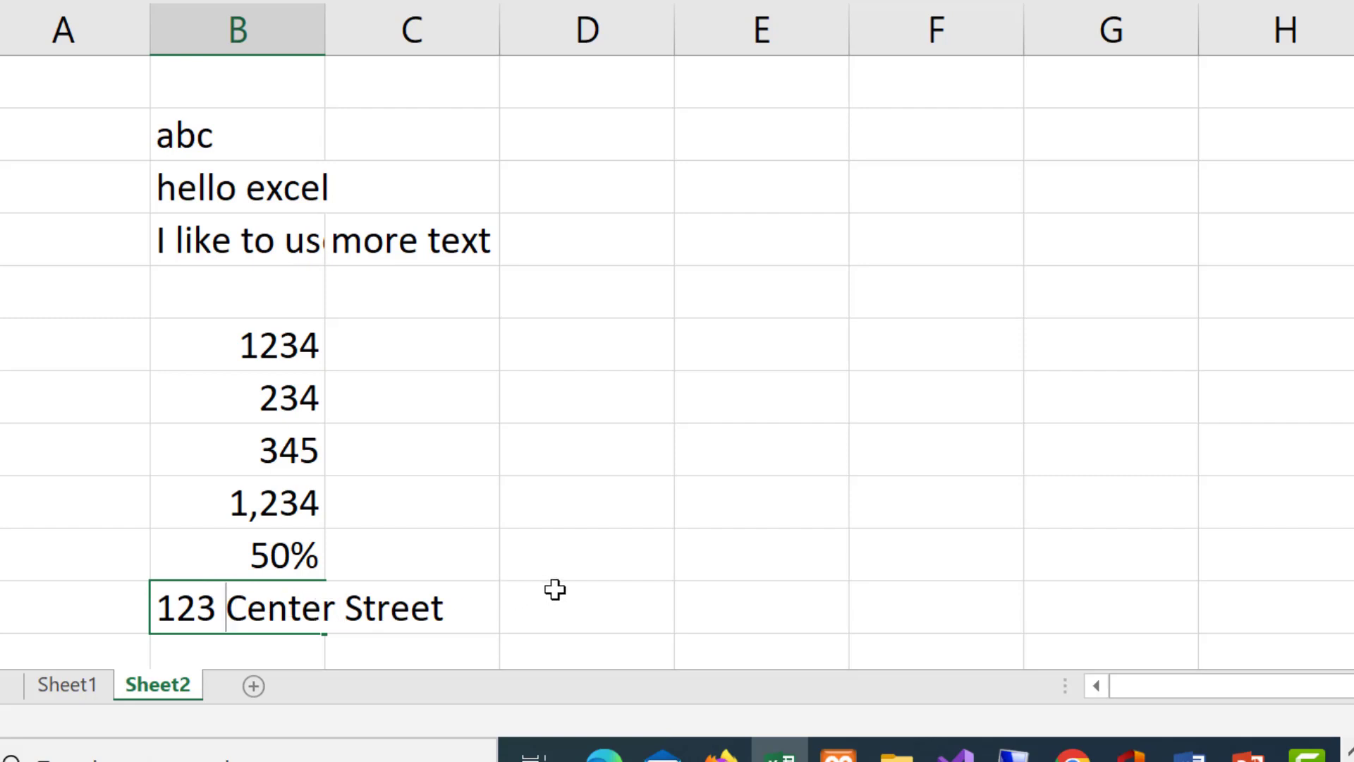
{"action": "key", "text": "Return"}
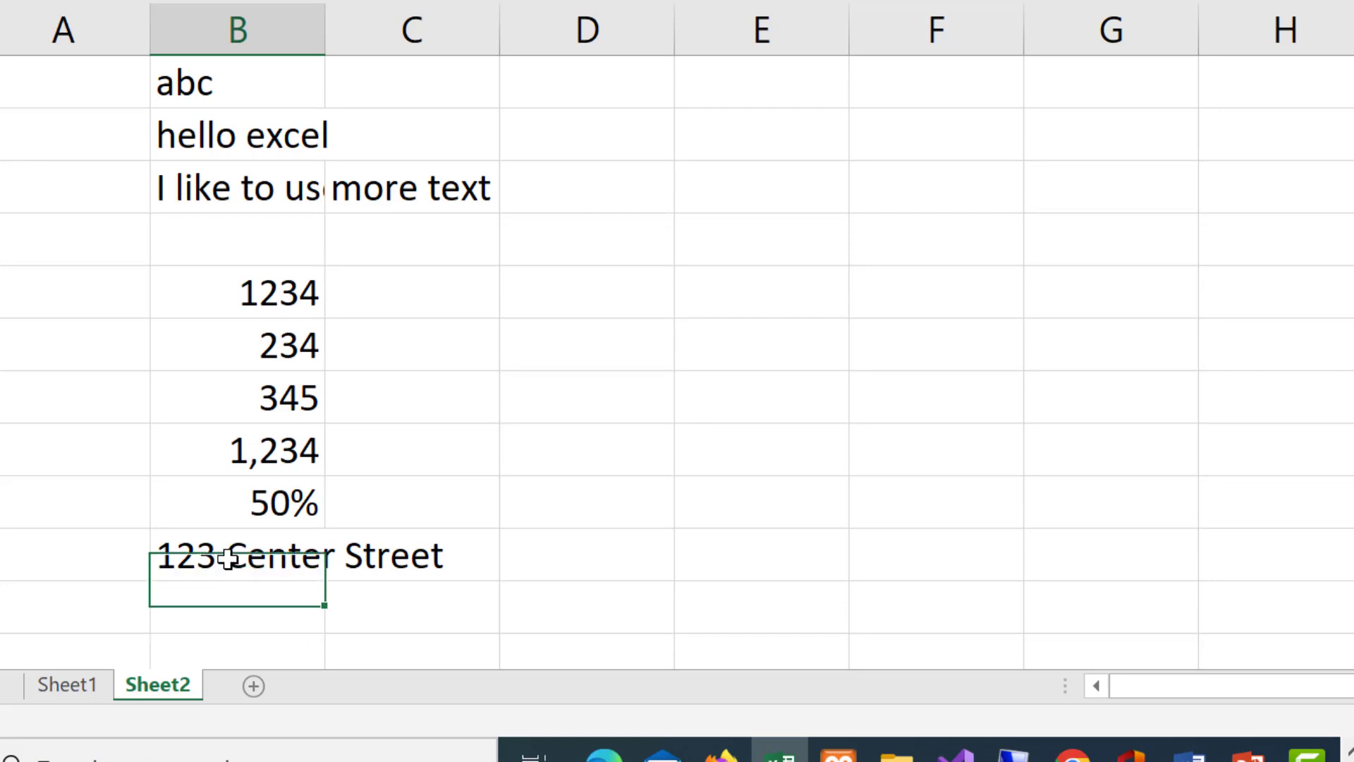
{"action": "left_click", "coordinate": [228, 559]}
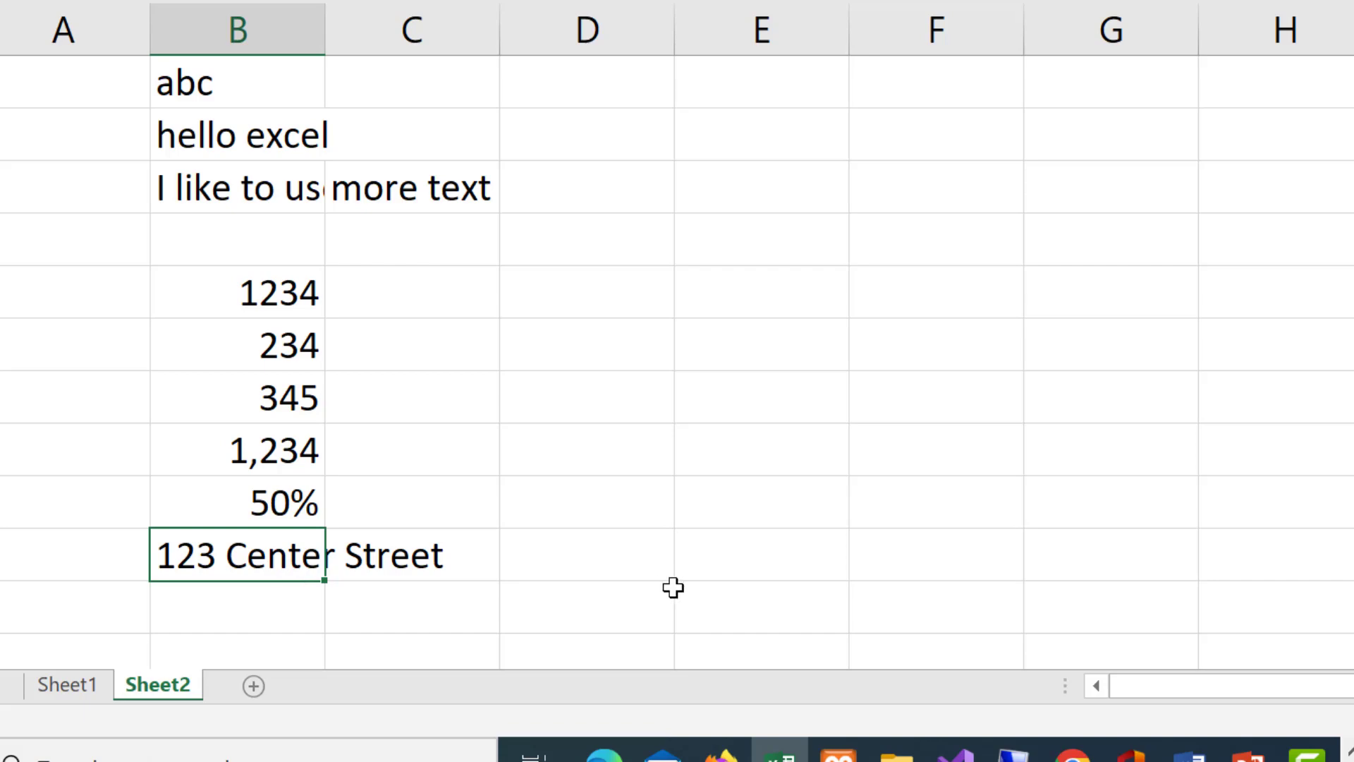
- Enter the comma-separated digits 1,2,3,4 in cell C6 and reselect that cell
{"action": "left_click", "coordinate": [541, 288]}
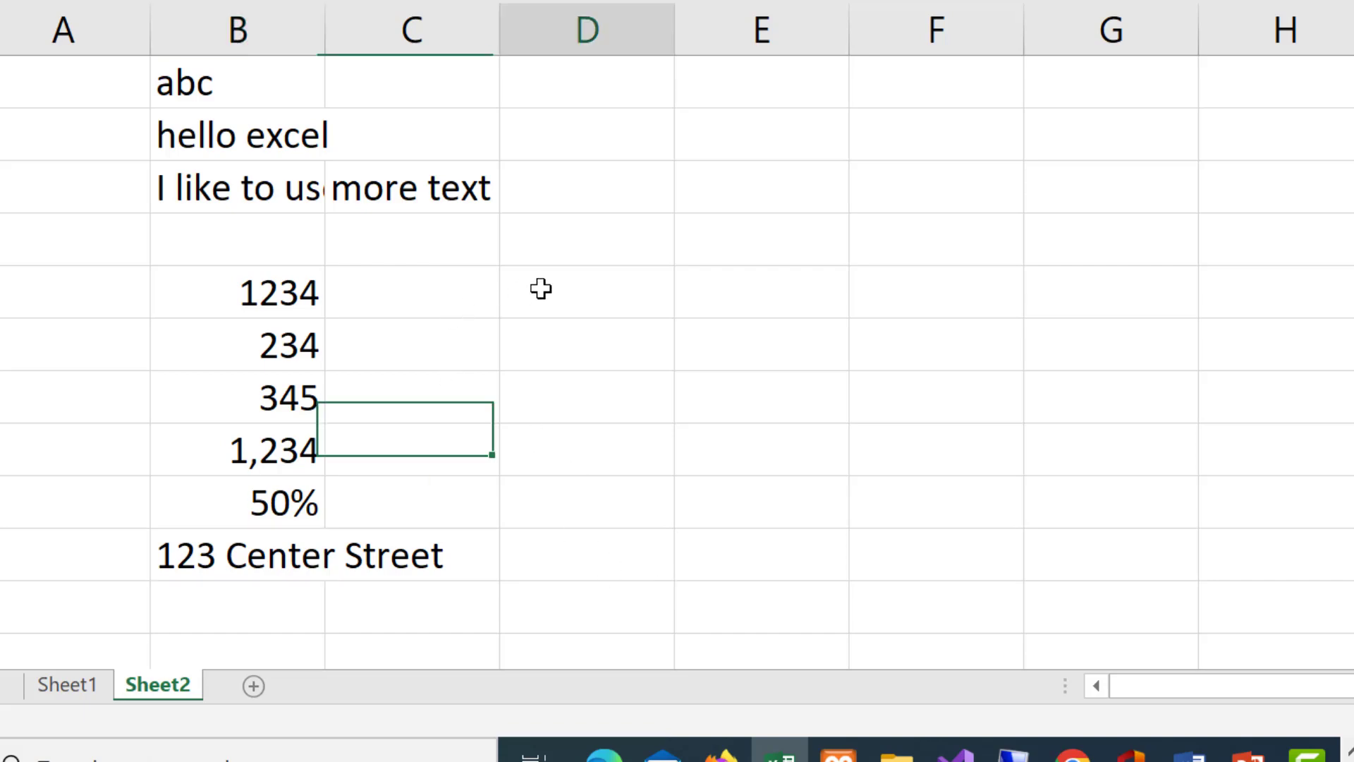
{"action": "left_click", "coordinate": [393, 305]}
{"action": "type", "text": "1,2,3,4"}
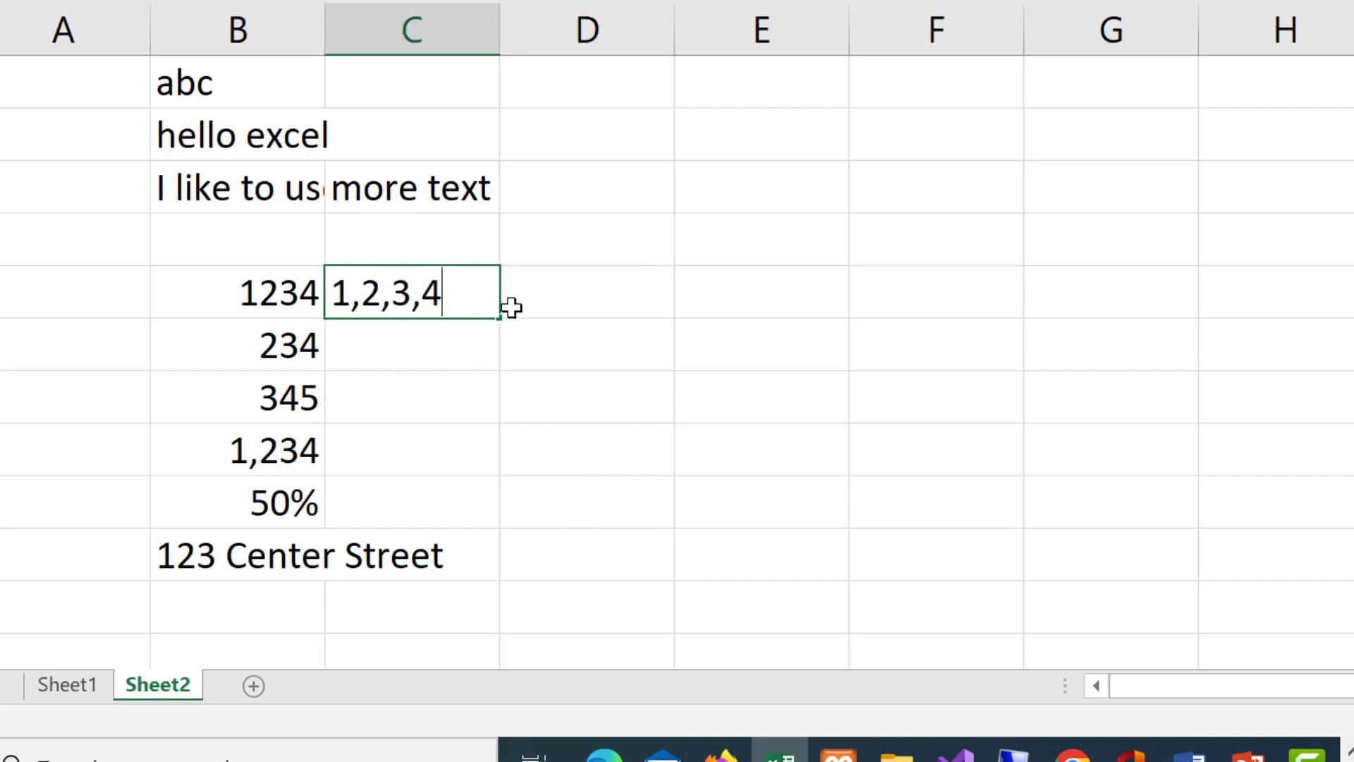
{"action": "key", "text": "Return"}
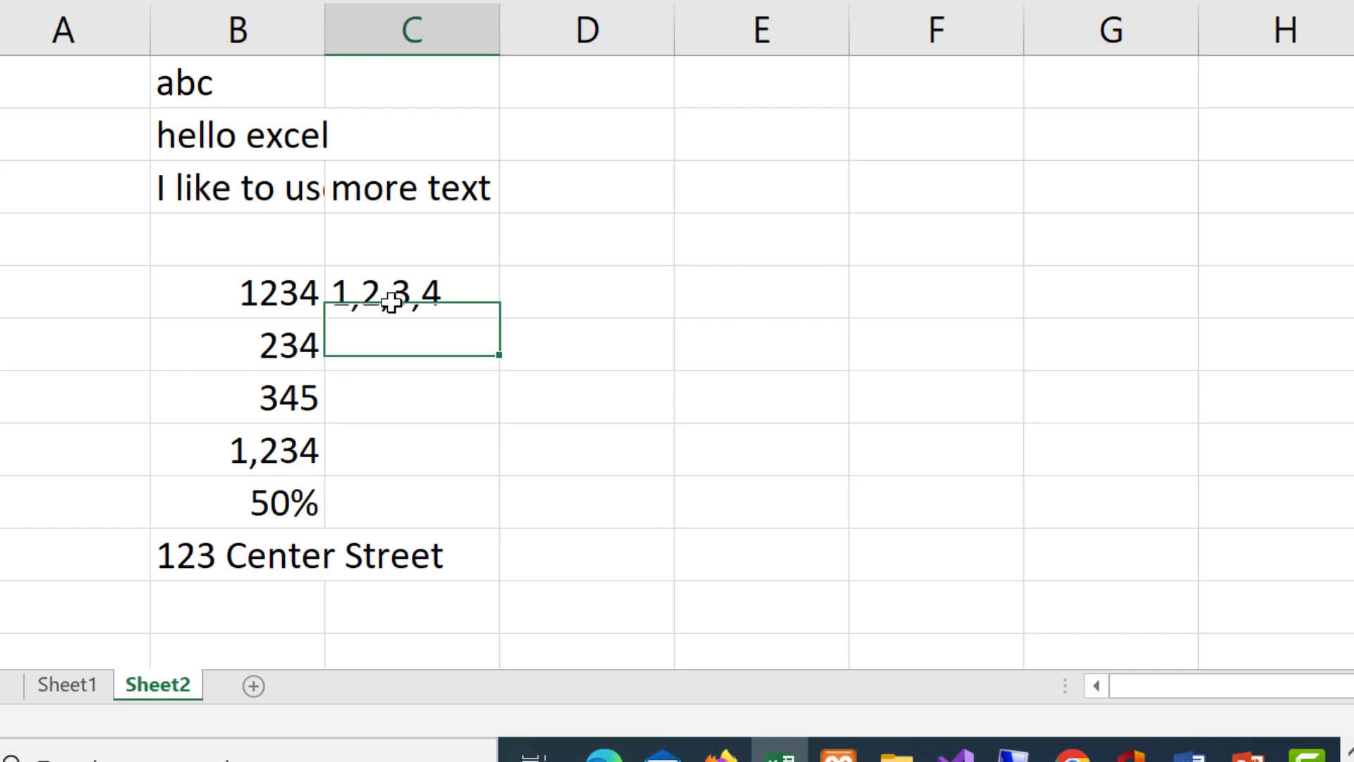
{"action": "left_click", "coordinate": [393, 294]}
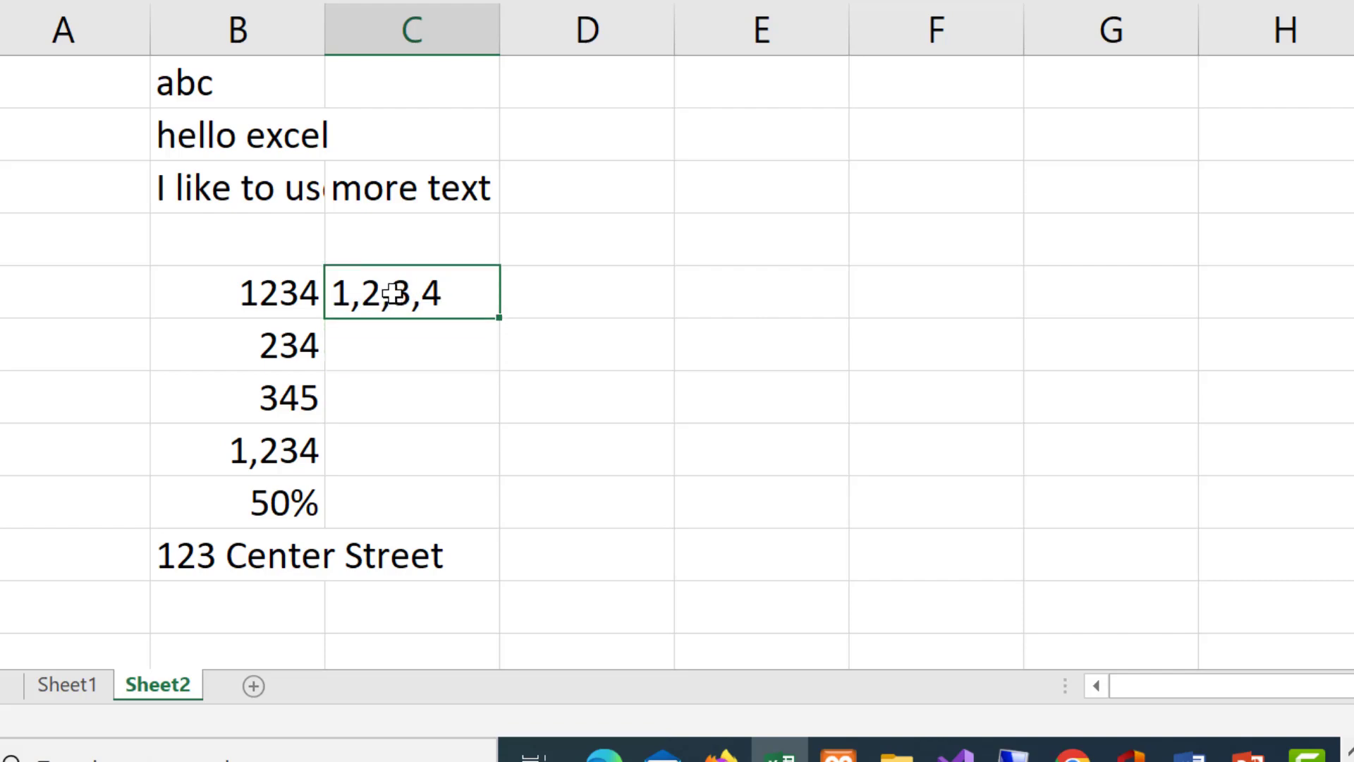
{"action": "left_click", "coordinate": [452, 343]}
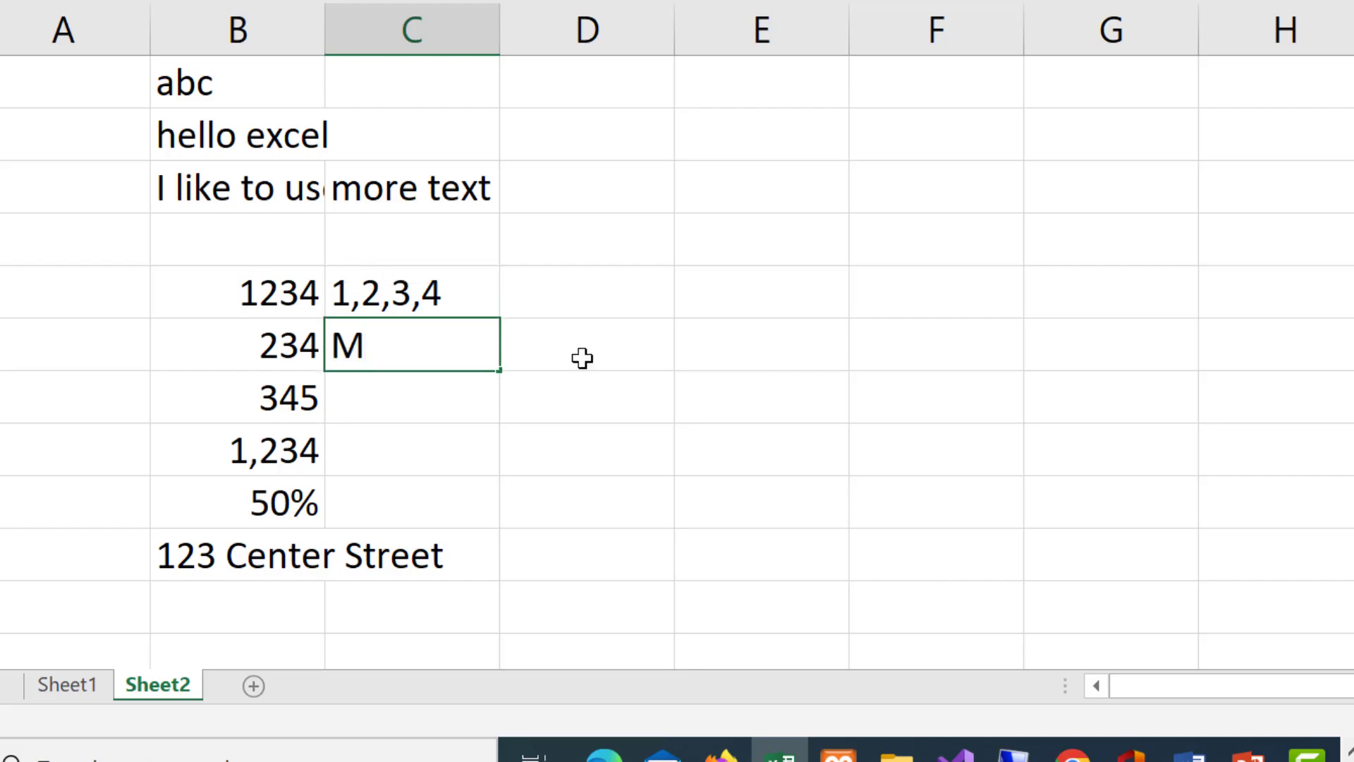
{"action": "key", "text": "BackSpace"}
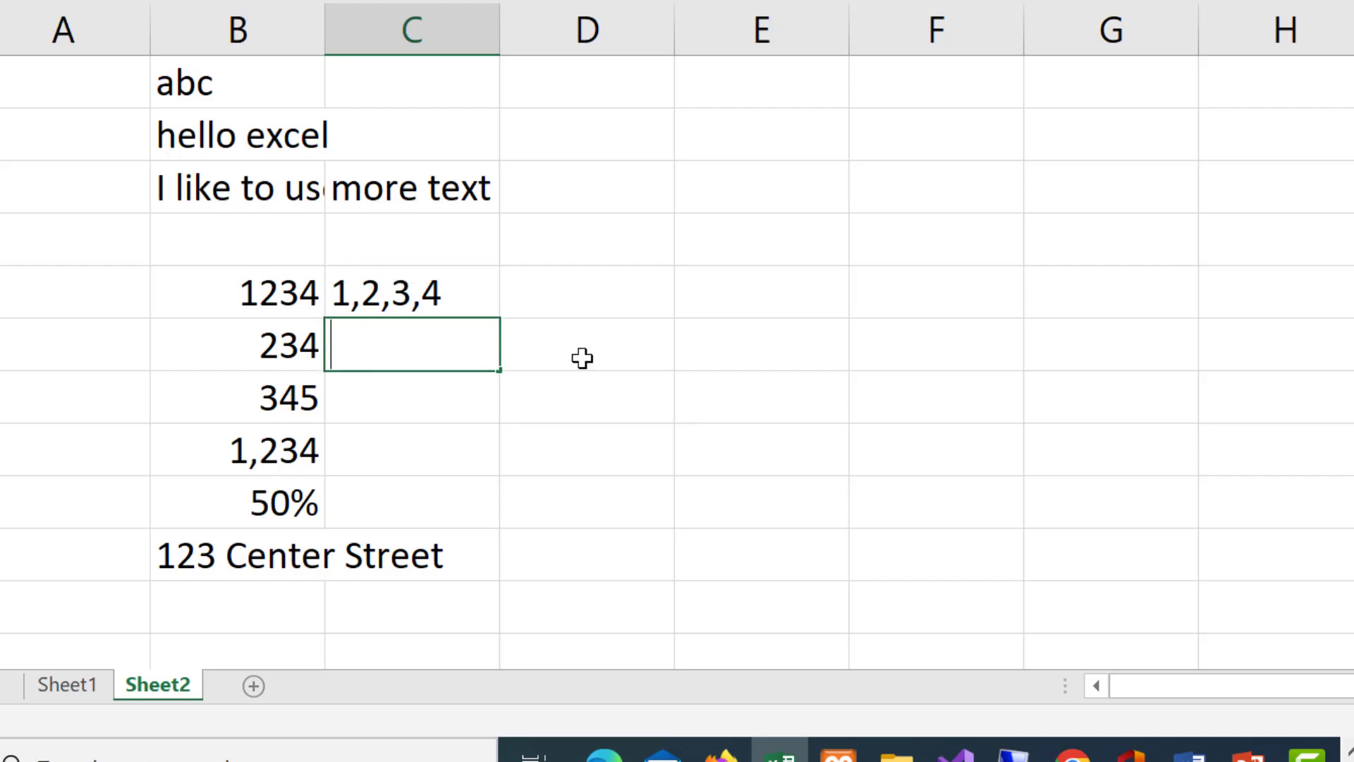
{"action": "left_click", "coordinate": [423, 395]}
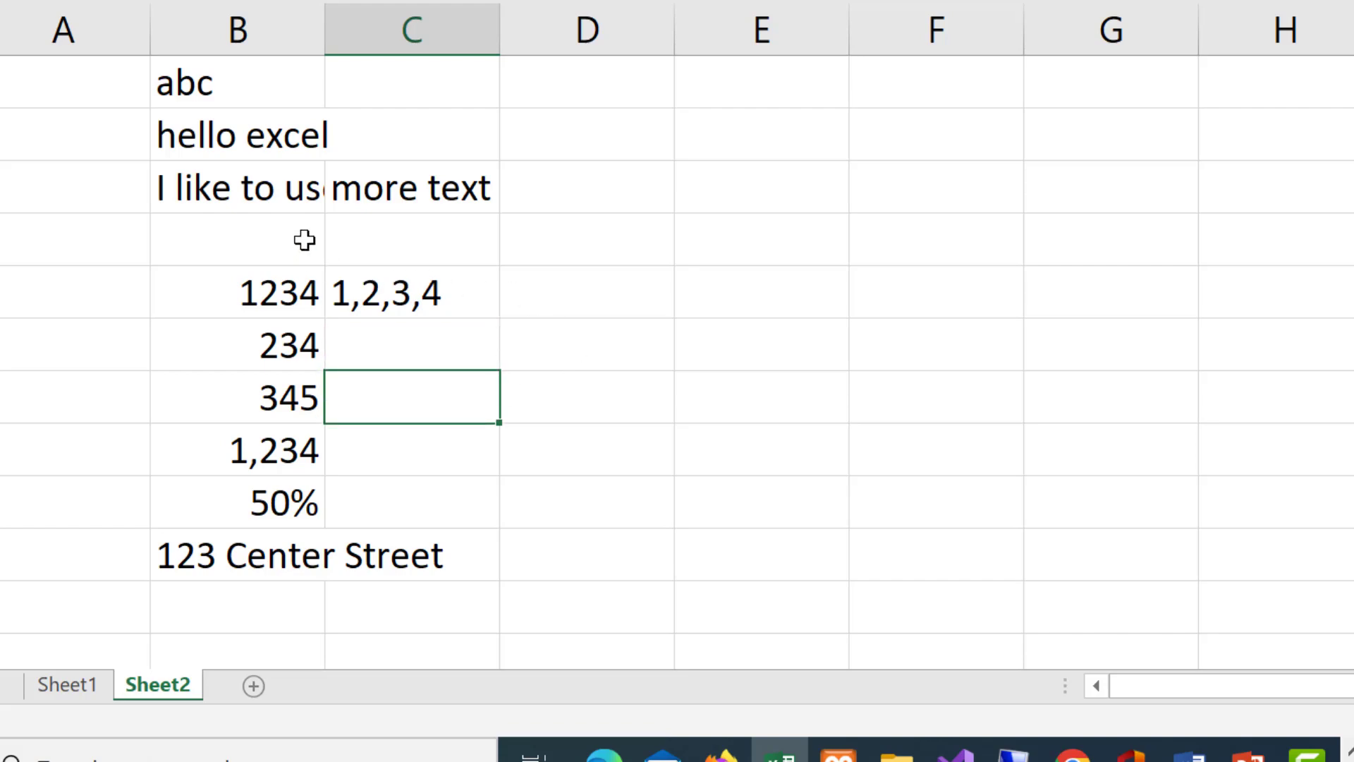
{"action": "left_click", "coordinate": [270, 221]}
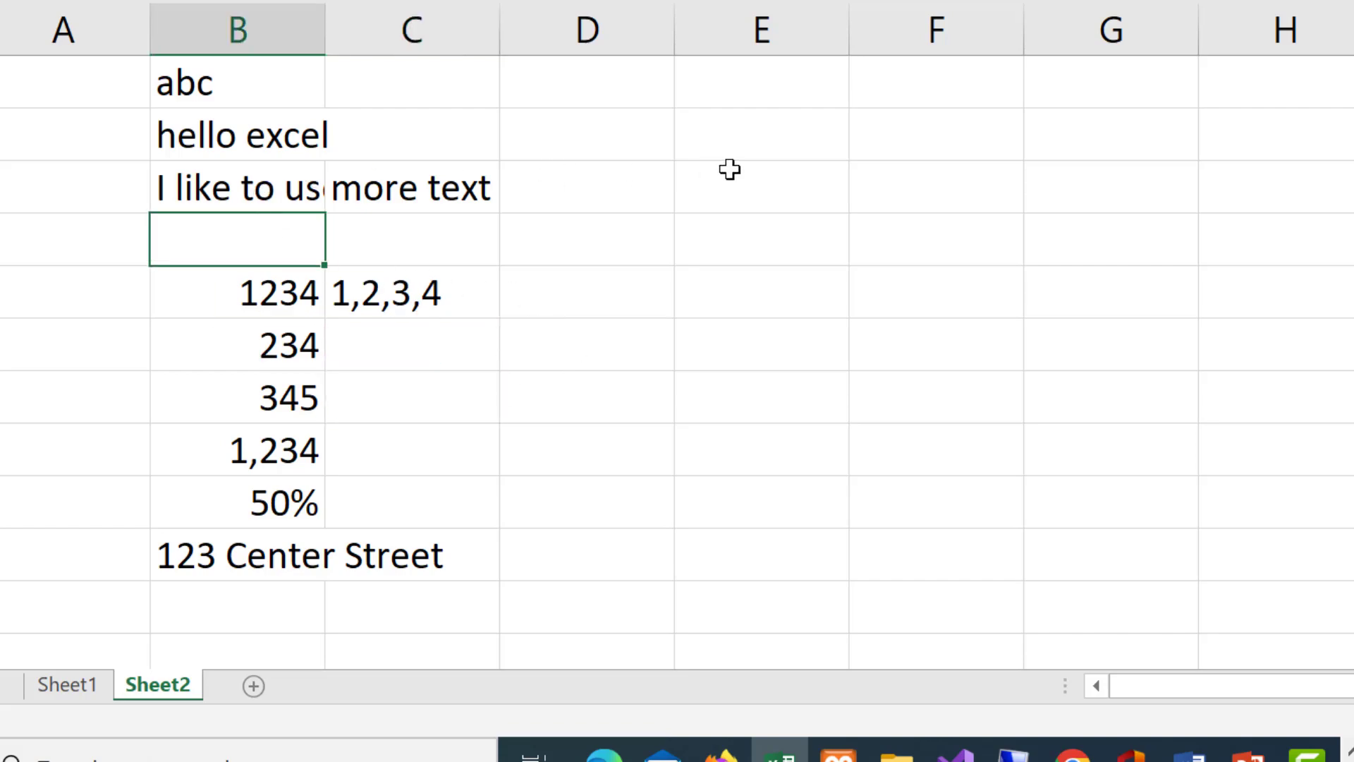
- Enter the sample text "asdfhjasdf" in cell E3
{"action": "left_click", "coordinate": [801, 149]}
{"action": "type", "text": "asdfhjasdf"}
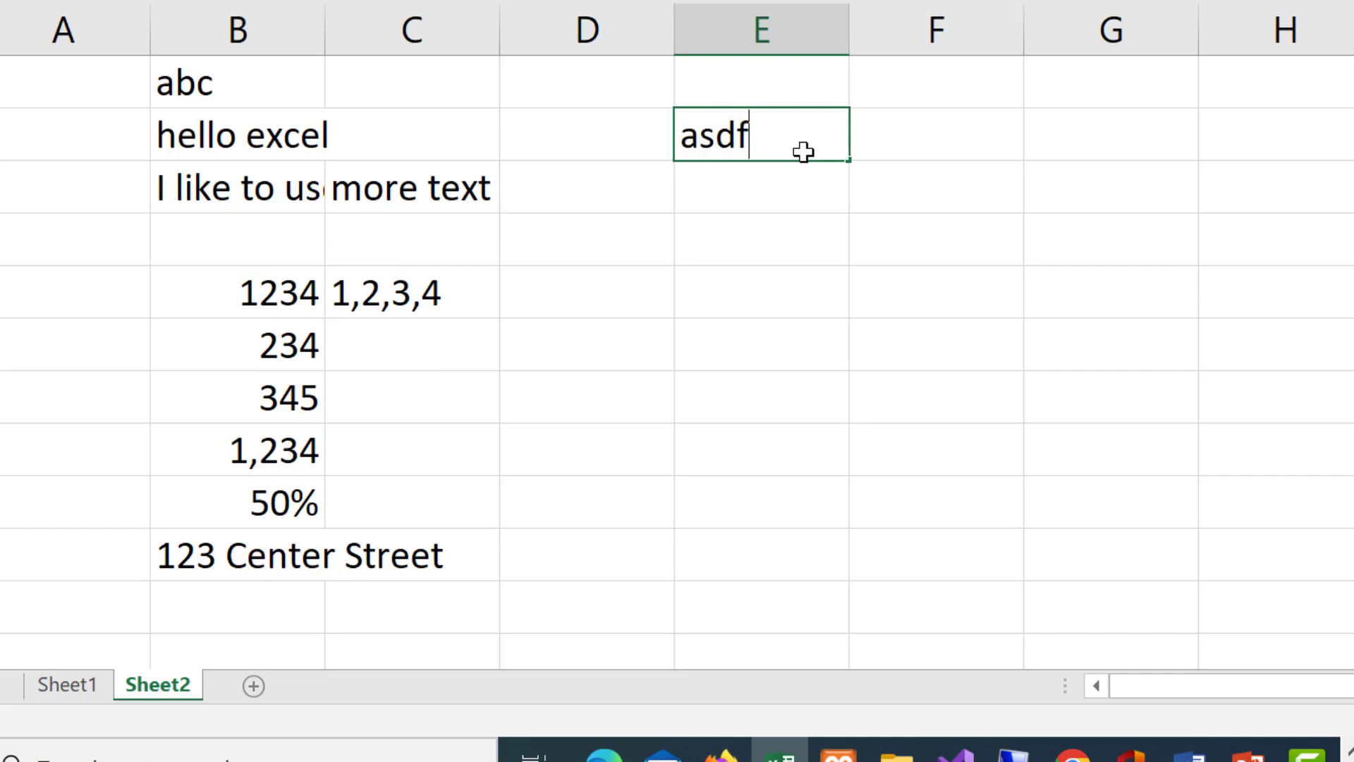
{"action": "key", "text": "Return"}
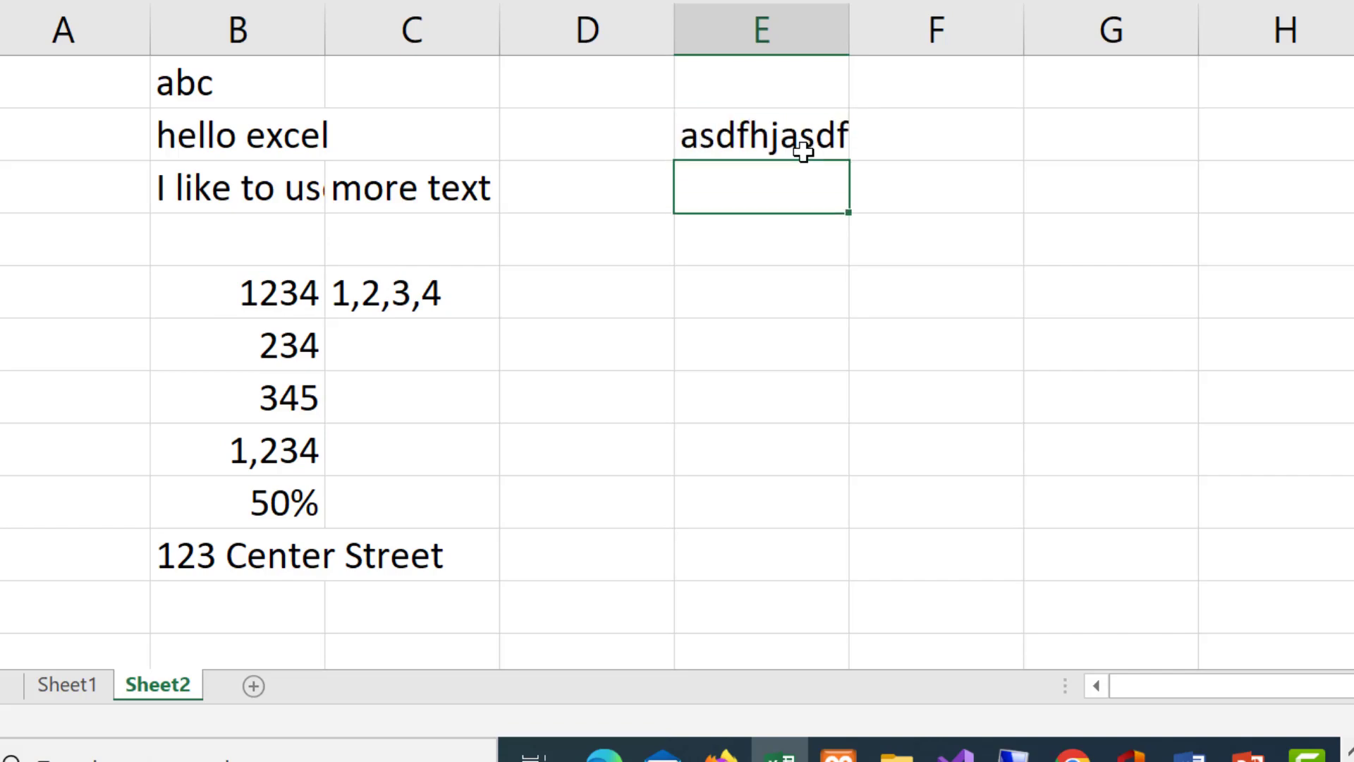
- Enter the number 345 in cell E4 and reselect the cell
{"action": "type", "text": "345"}
{"action": "key", "text": "Return"}
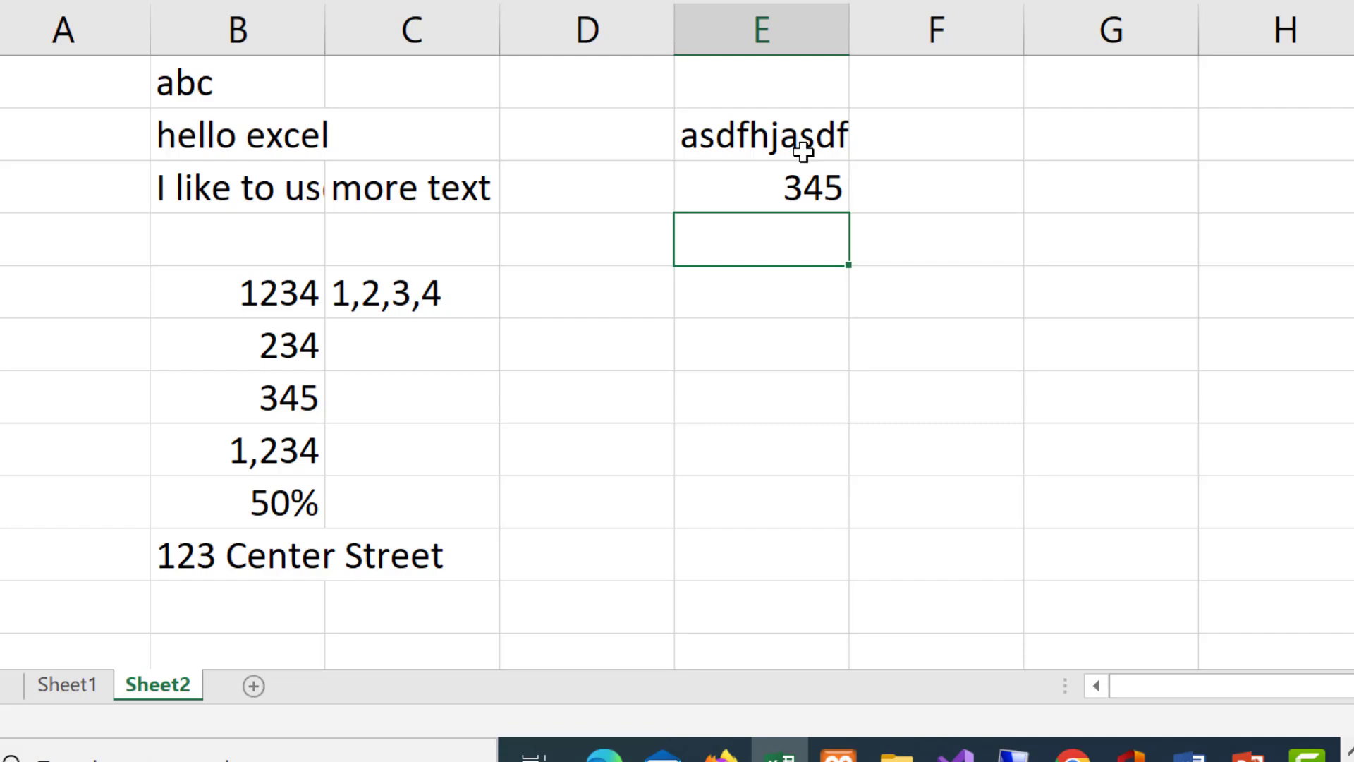
{"action": "left_click", "coordinate": [782, 187]}
- Enter the date 12/22/2022 in cell E6 and reselect the cell
{"action": "left_click", "coordinate": [770, 288]}
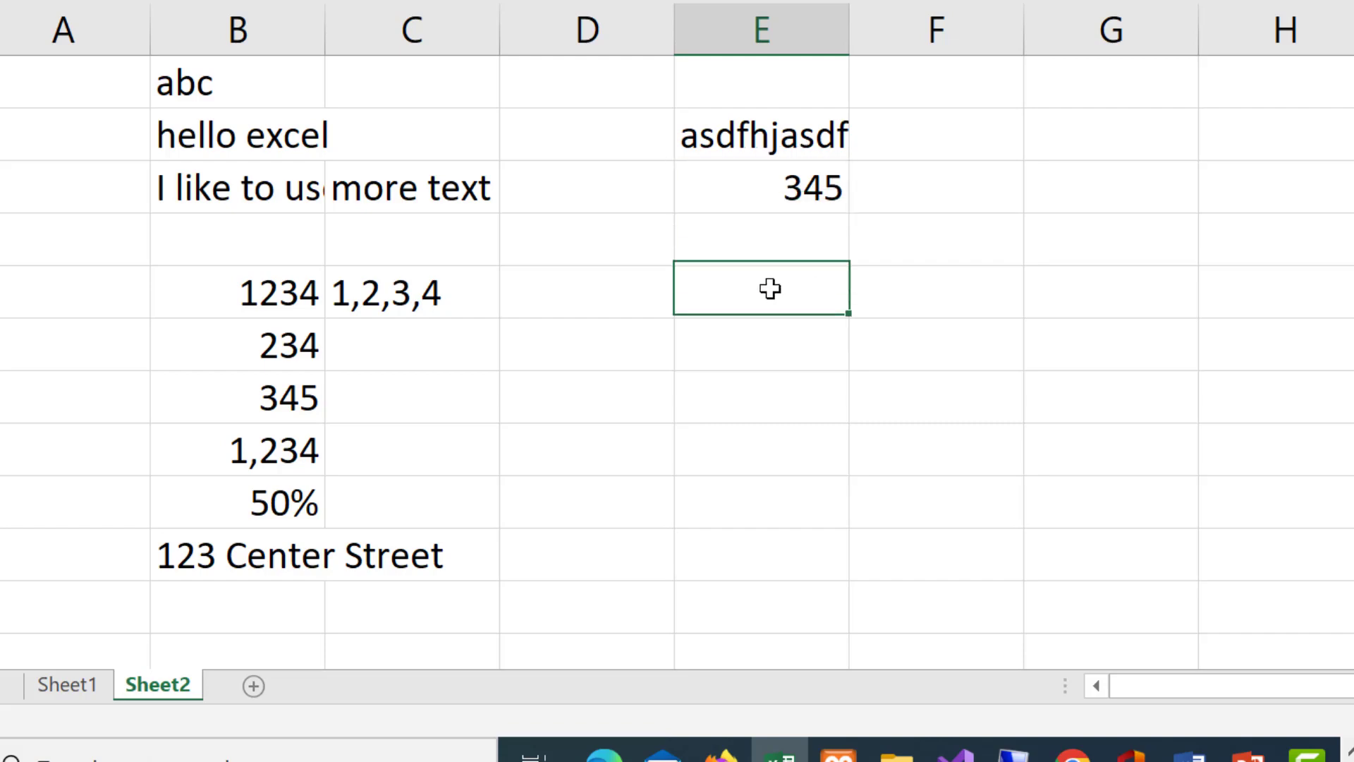
{"action": "left_click", "coordinate": [776, 362]}
{"action": "left_click", "coordinate": [780, 290]}
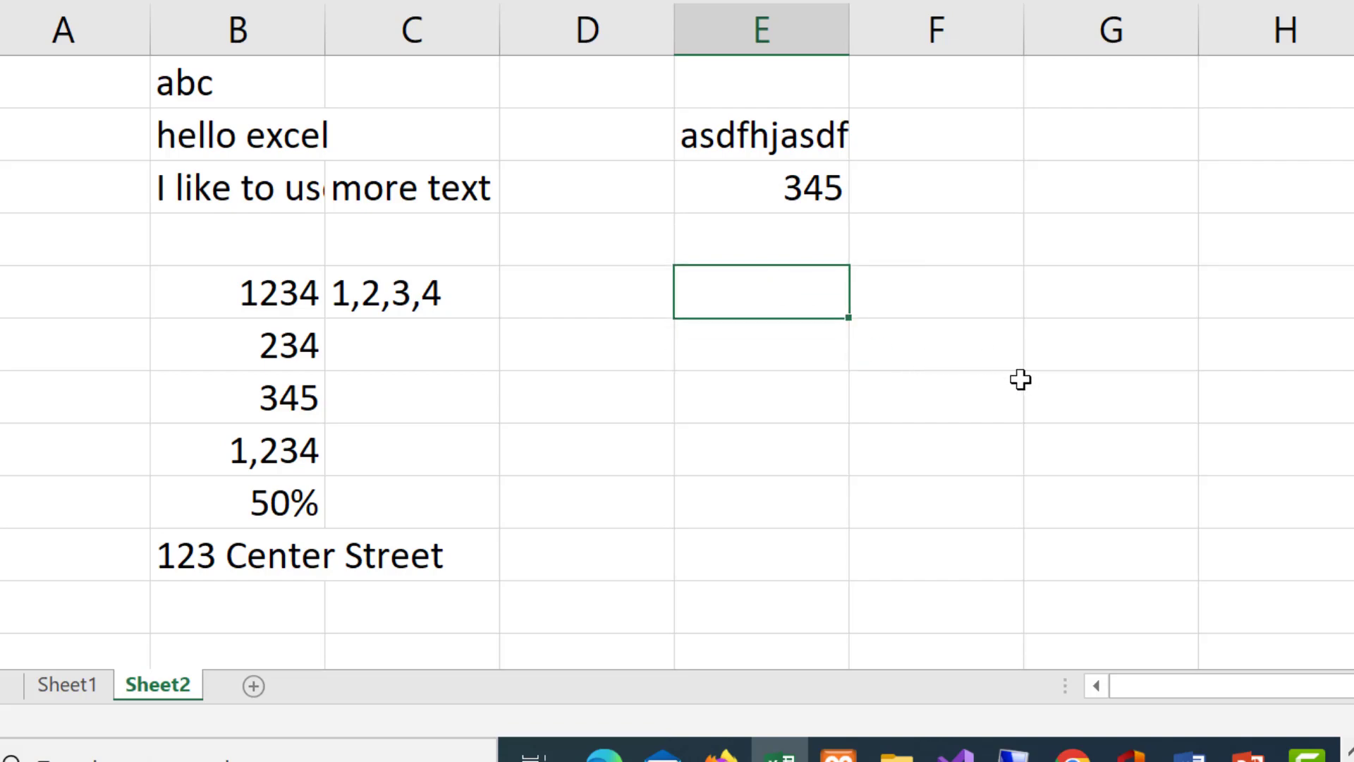
{"action": "type", "text": "12/22/2022"}
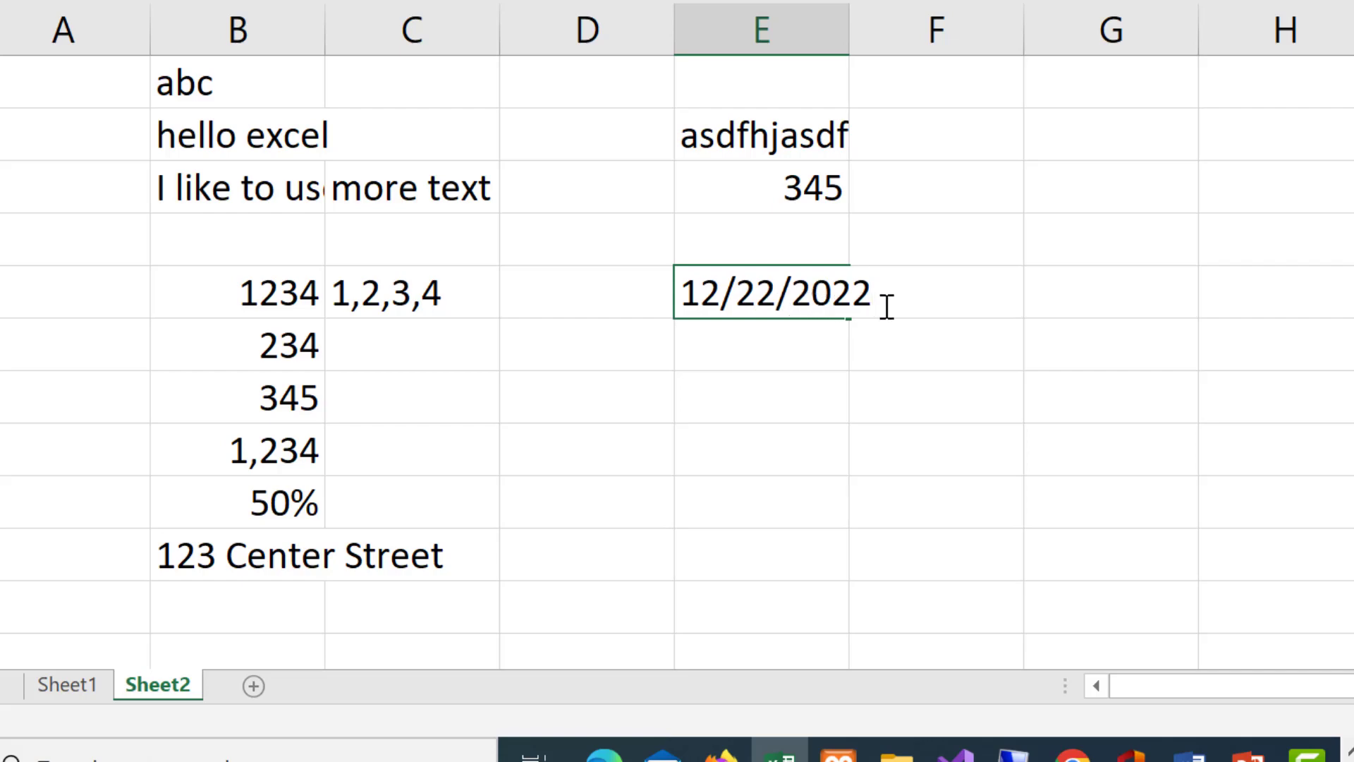
{"action": "key", "text": "Return"}
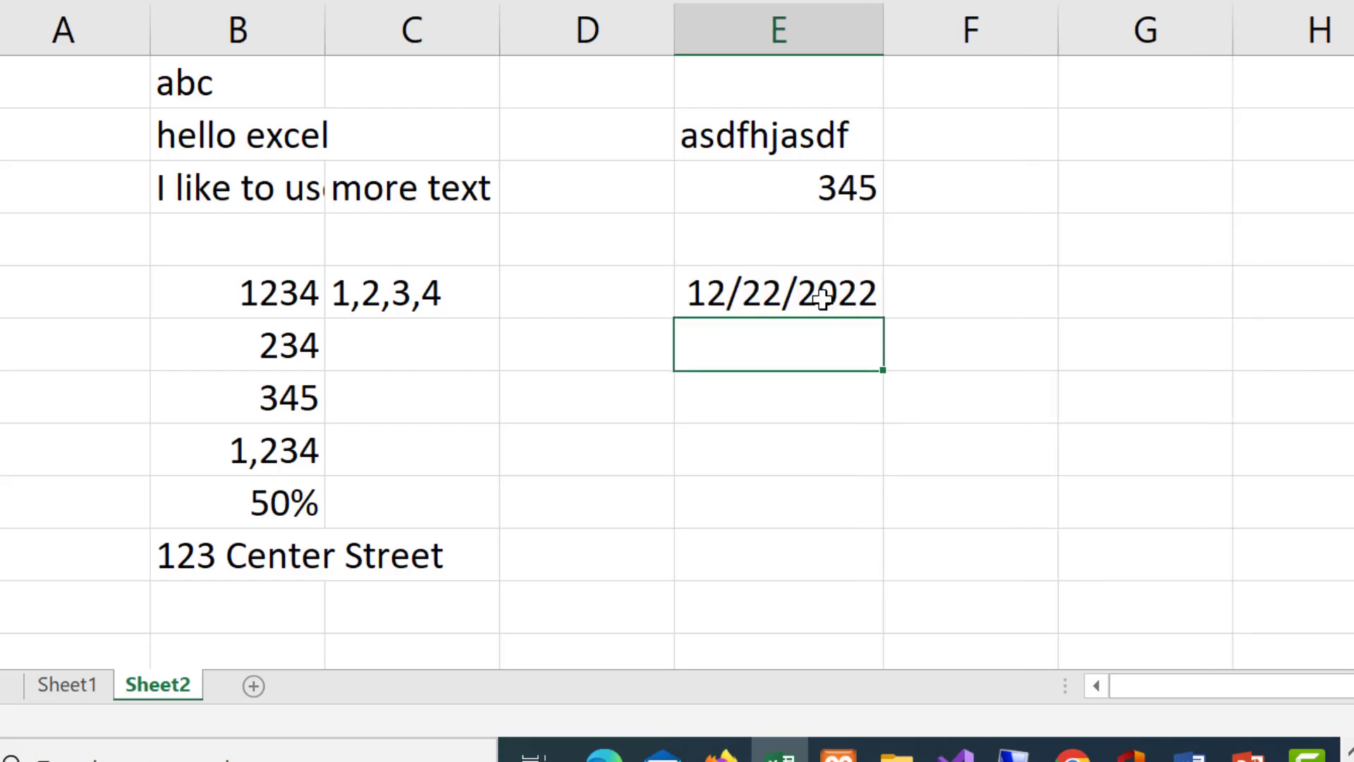
{"action": "left_click", "coordinate": [787, 292]}
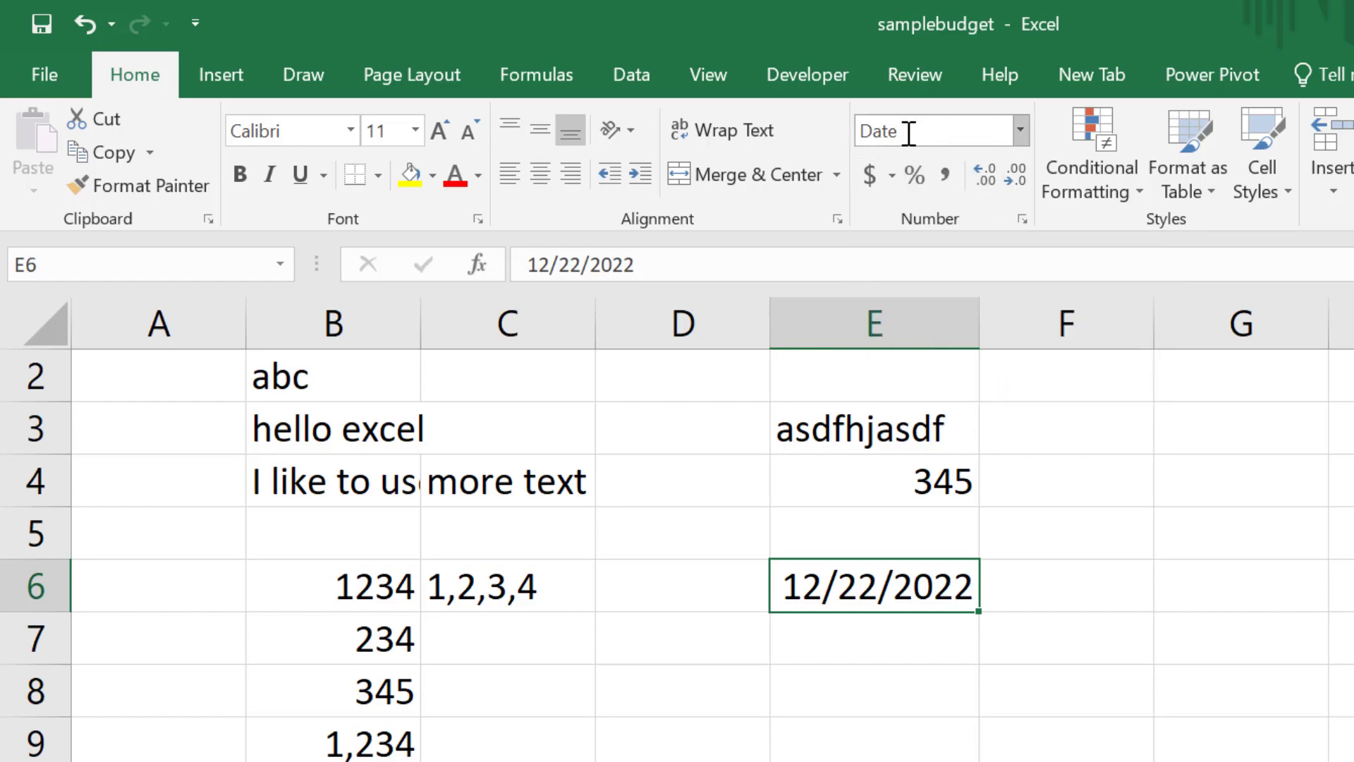
- Switch the number format of the date in cell E6 to General and back to Short Date
{"action": "left_click", "coordinate": [886, 639]}
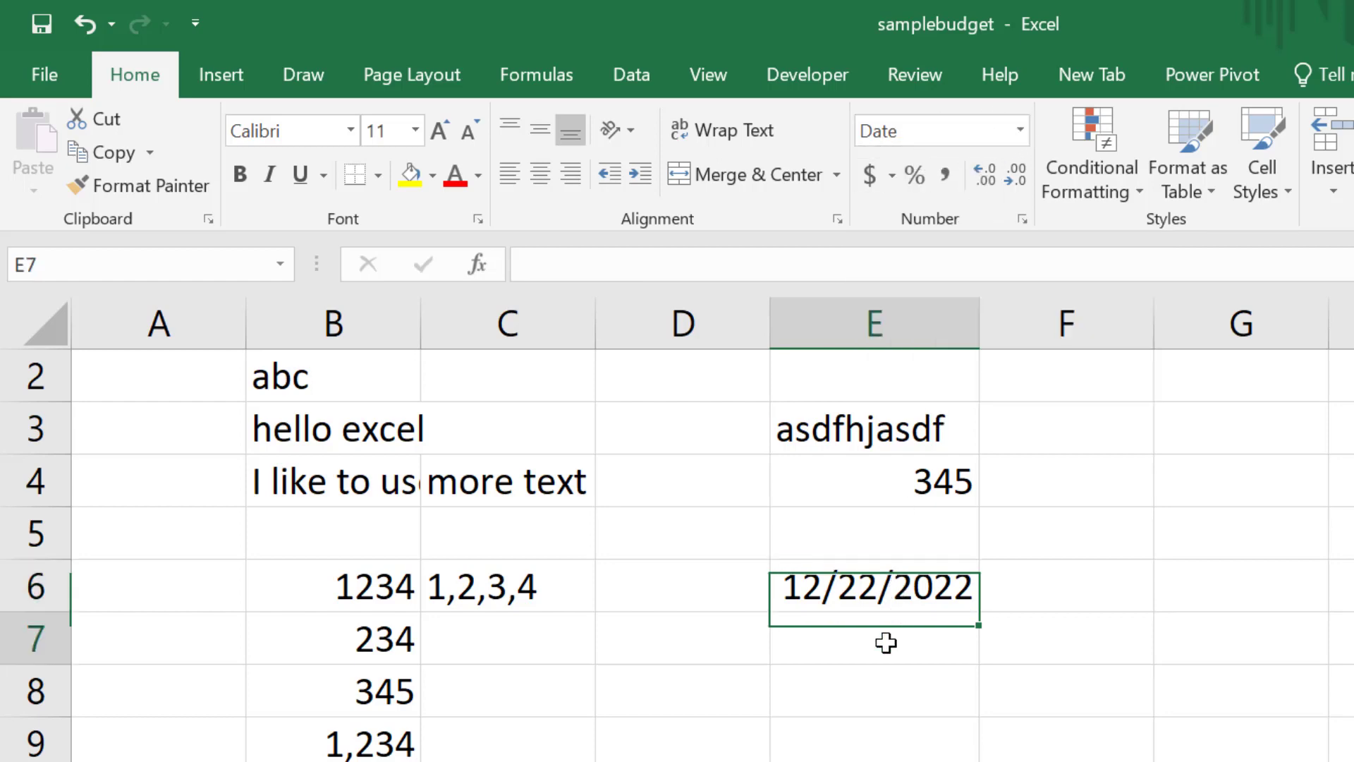
{"action": "left_click", "coordinate": [875, 701]}
{"action": "left_click", "coordinate": [874, 640]}
{"action": "left_click", "coordinate": [874, 577]}
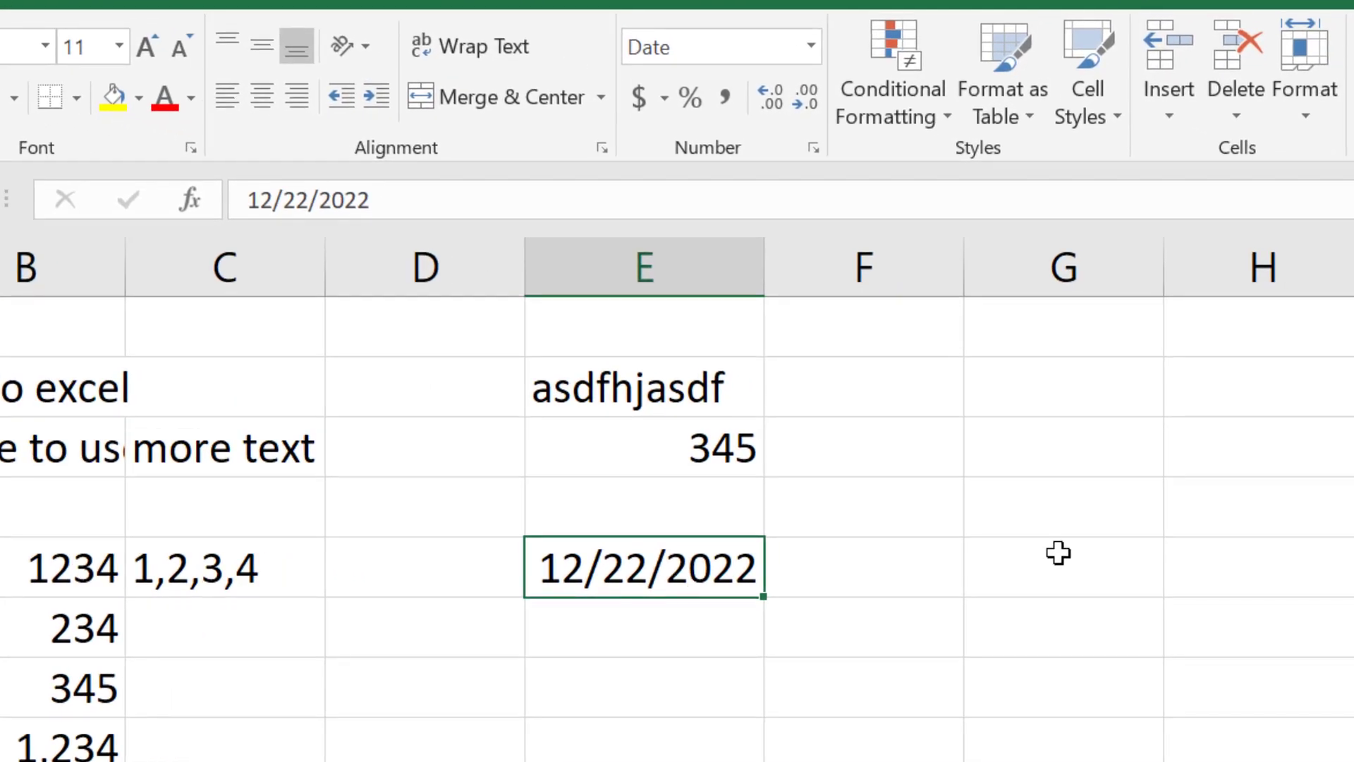
{"action": "left_click", "coordinate": [810, 58]}
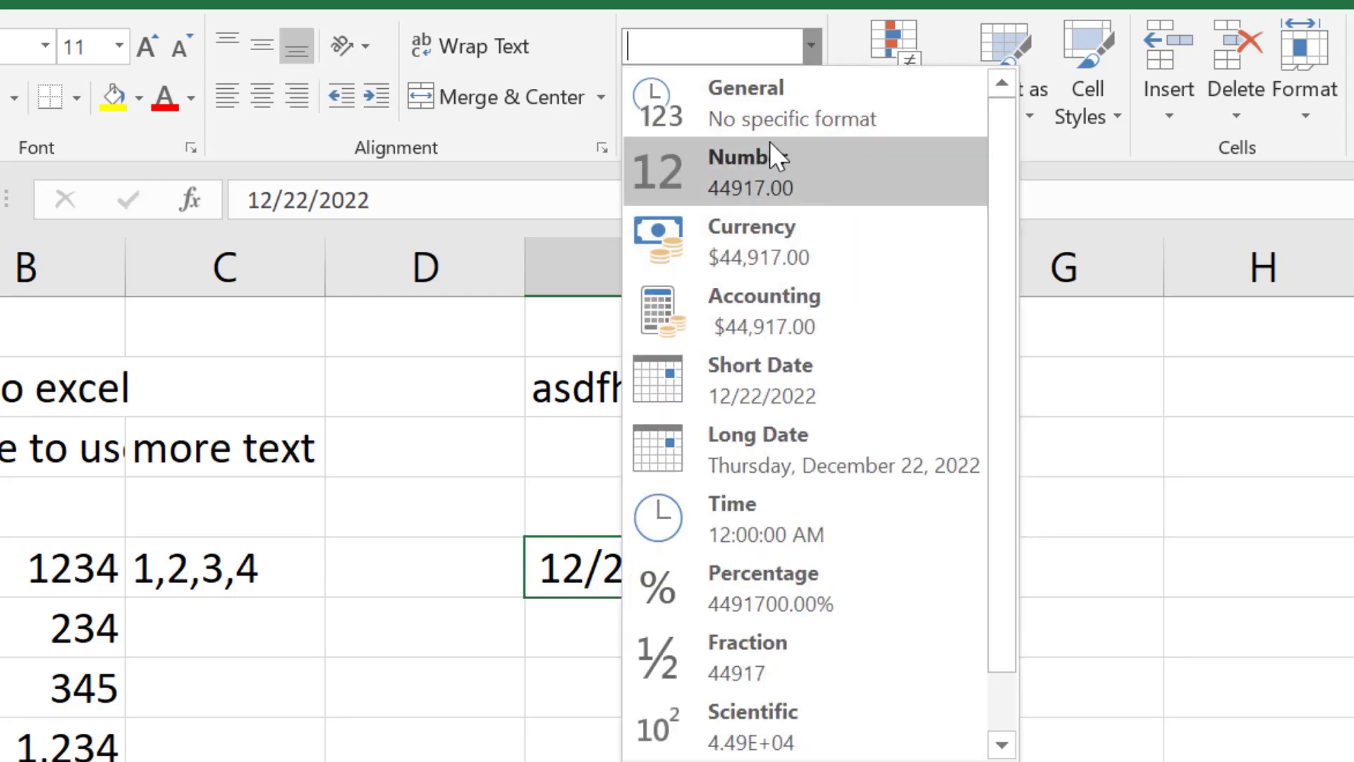
{"action": "left_click", "coordinate": [769, 117]}
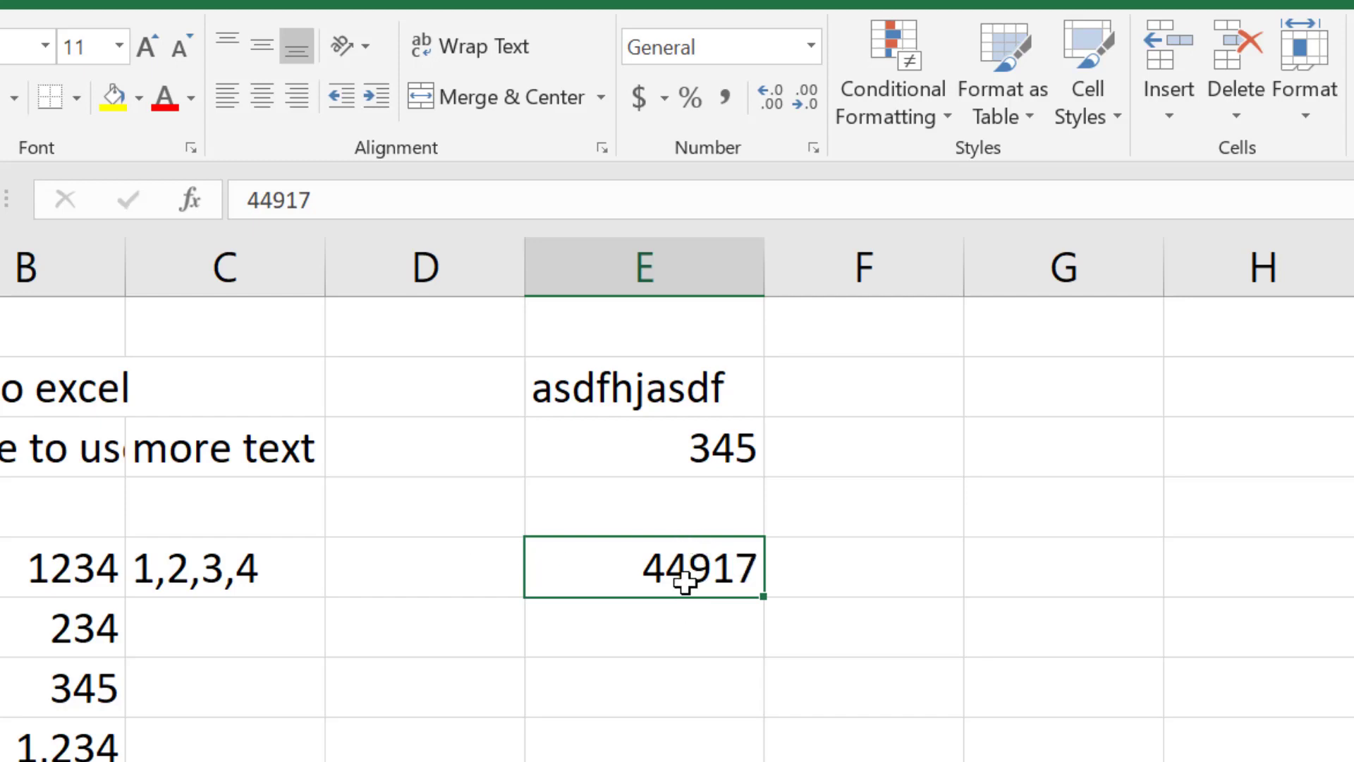
{"action": "left_click", "coordinate": [810, 48]}
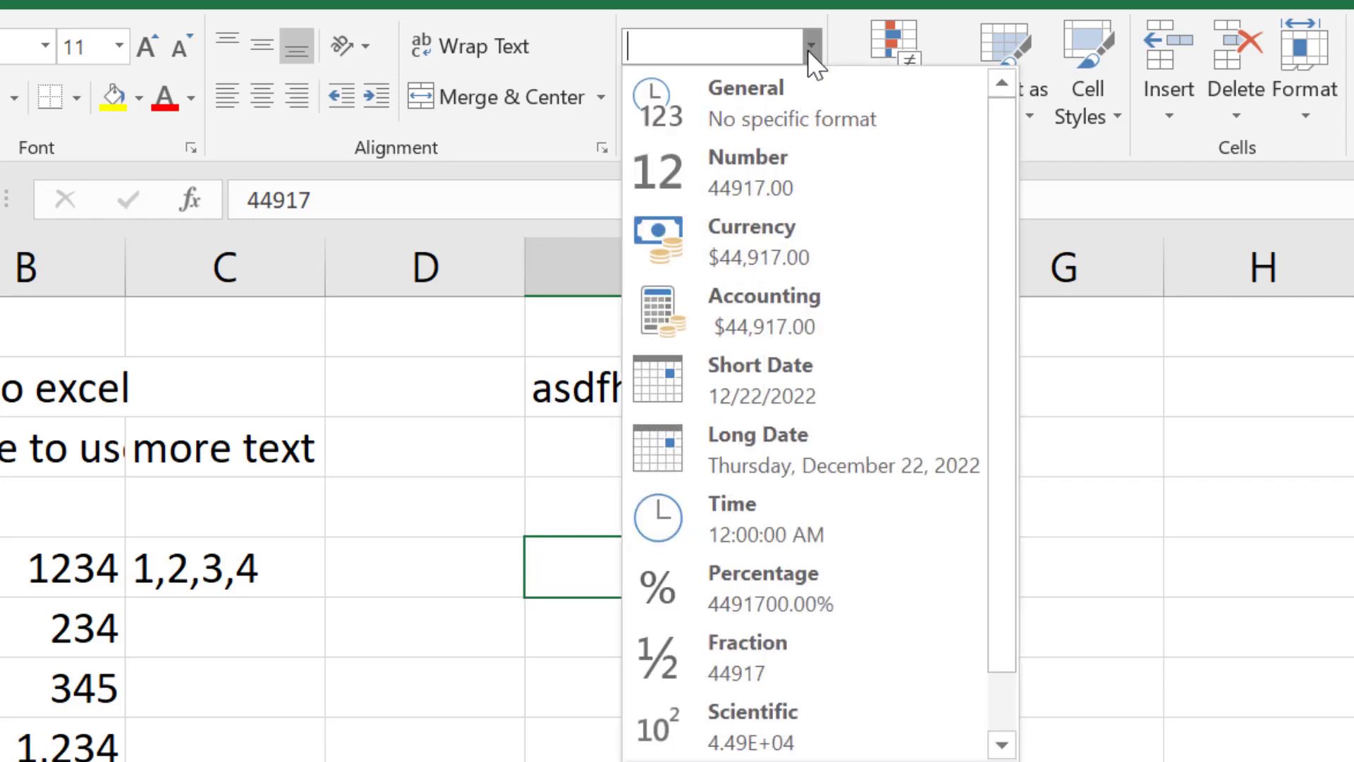
{"action": "left_click", "coordinate": [779, 382]}
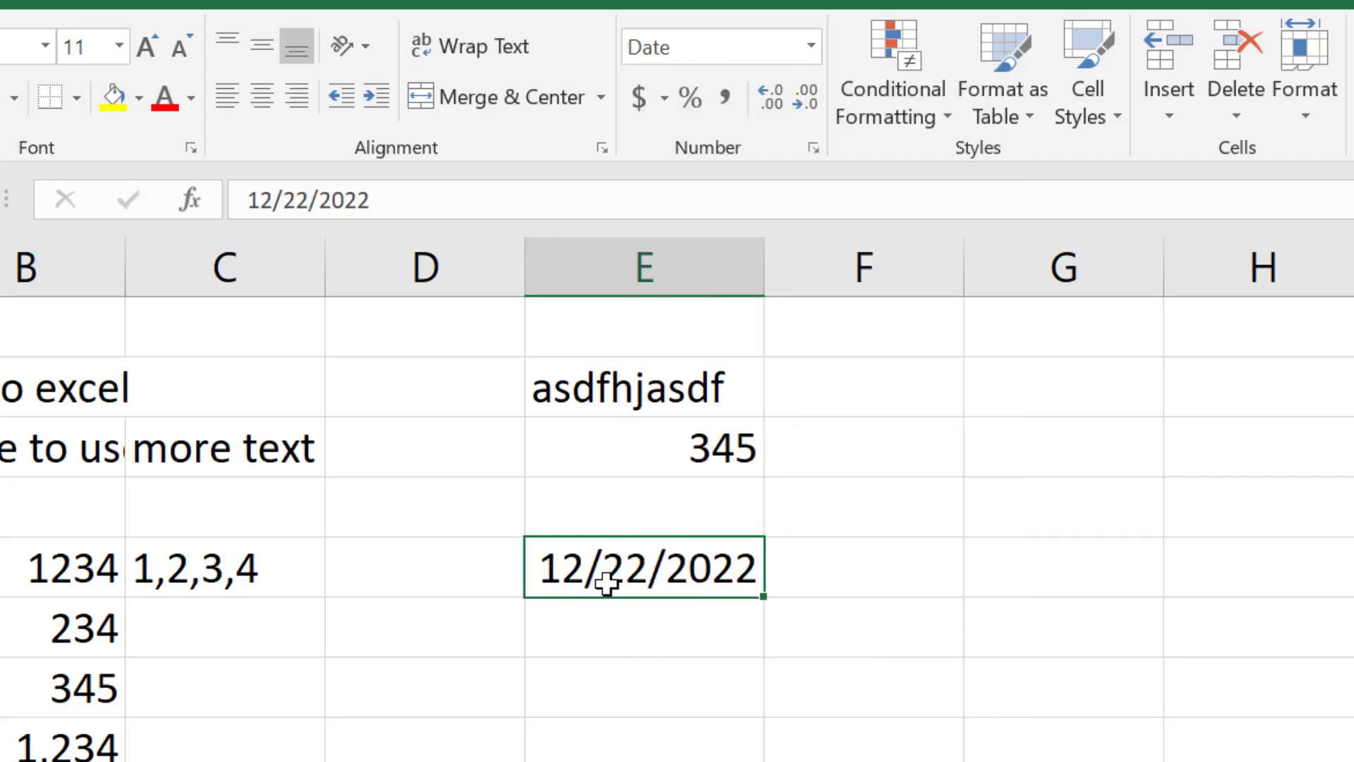
- Apply the General format to cell E6, replace its content with 0 and reselect the cell
{"action": "left_click", "coordinate": [805, 559]}
{"action": "left_click", "coordinate": [711, 570]}
{"action": "left_click", "coordinate": [811, 43]}
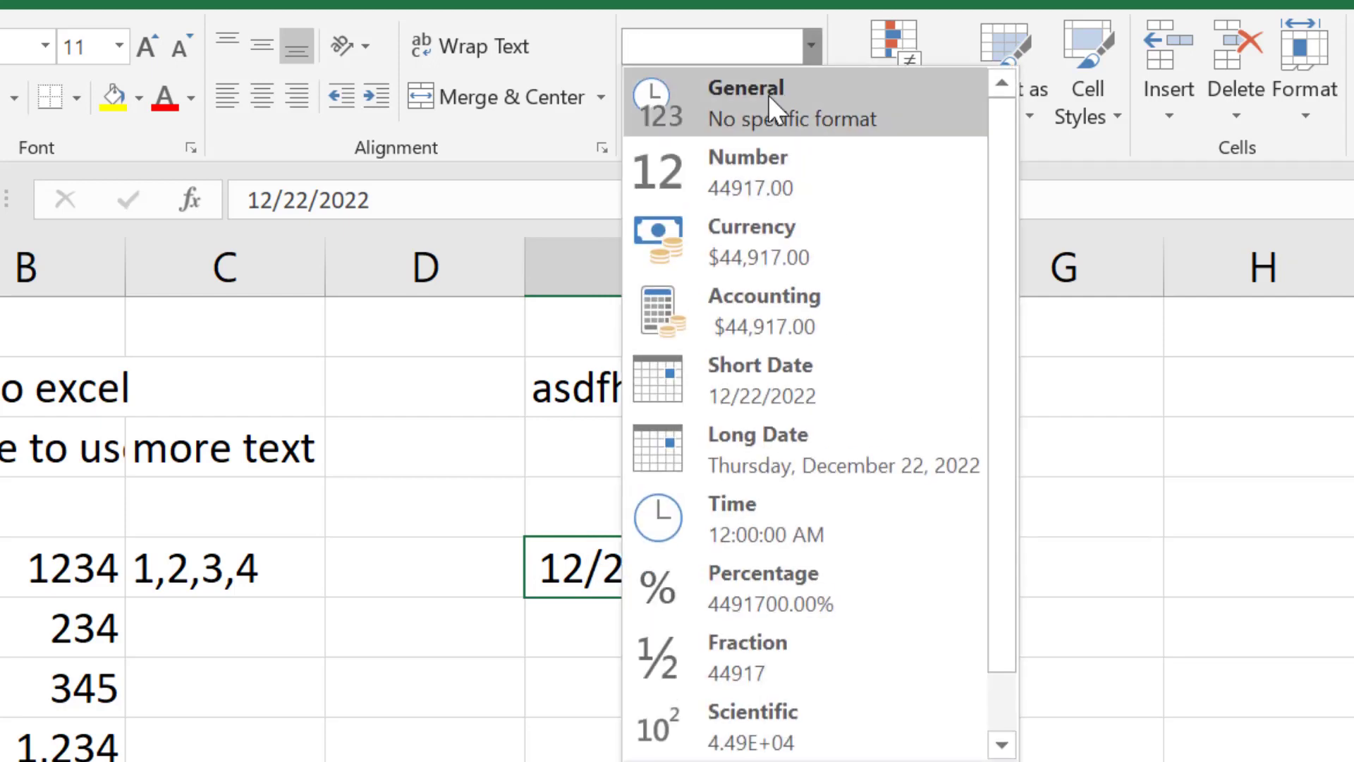
{"action": "left_click", "coordinate": [768, 94]}
{"action": "key", "text": "F2"}
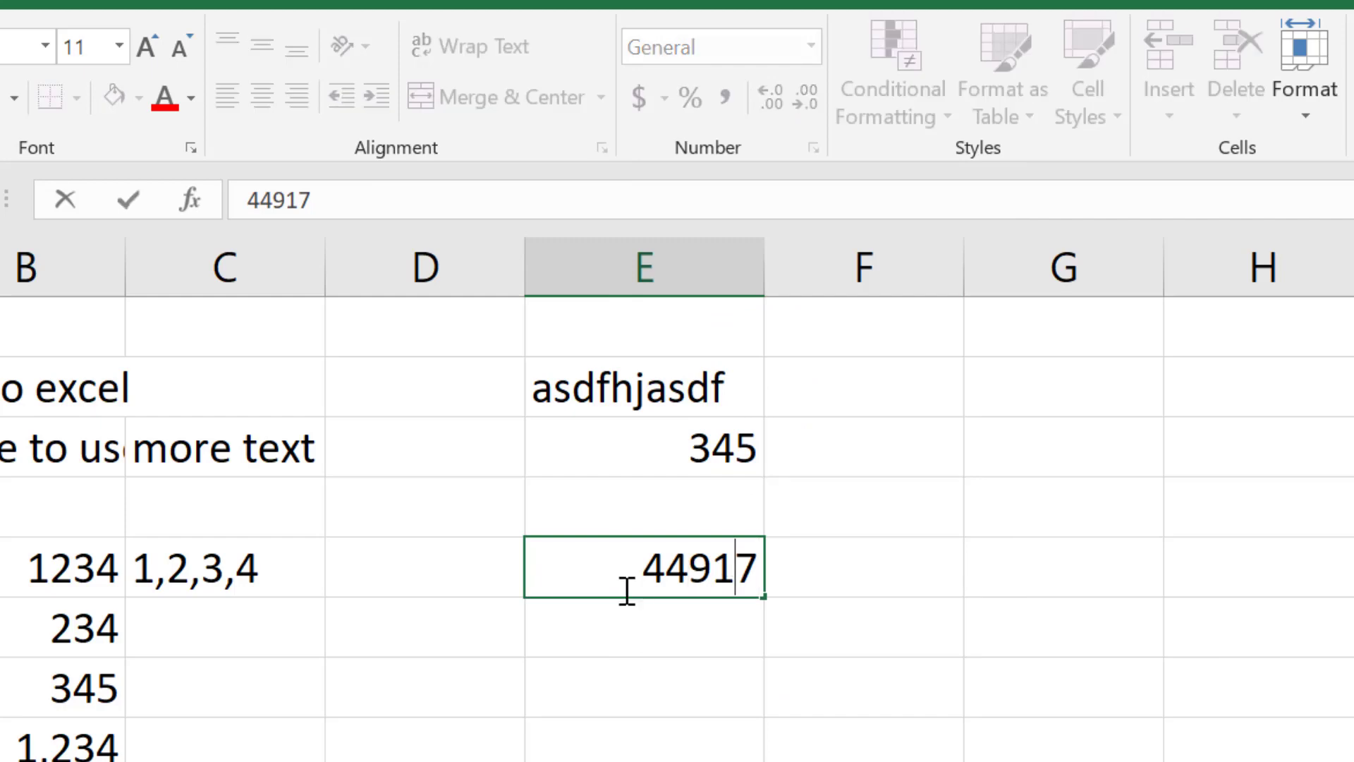
{"action": "left_click_drag", "start_coordinate": [651, 557], "coordinate": [765, 557]}
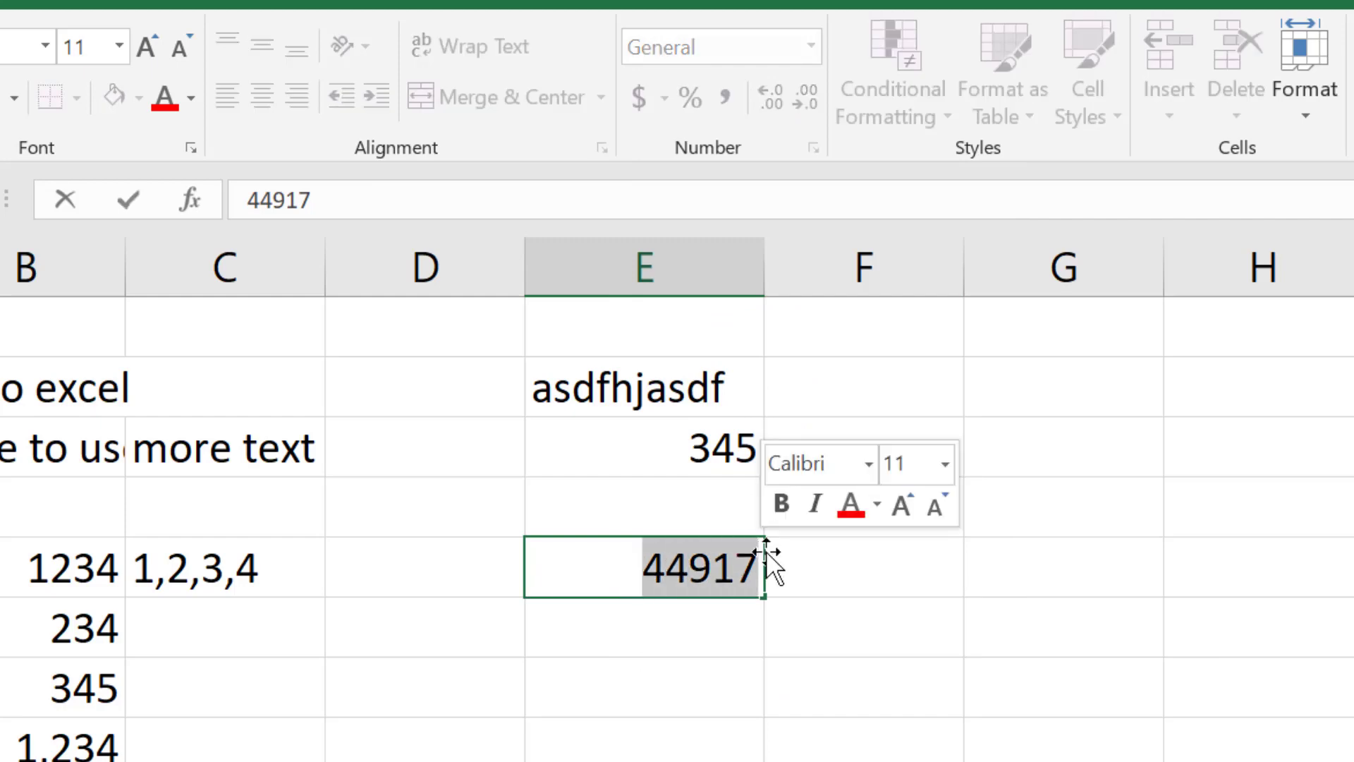
{"action": "type", "text": "0"}
{"action": "key", "text": "Return"}
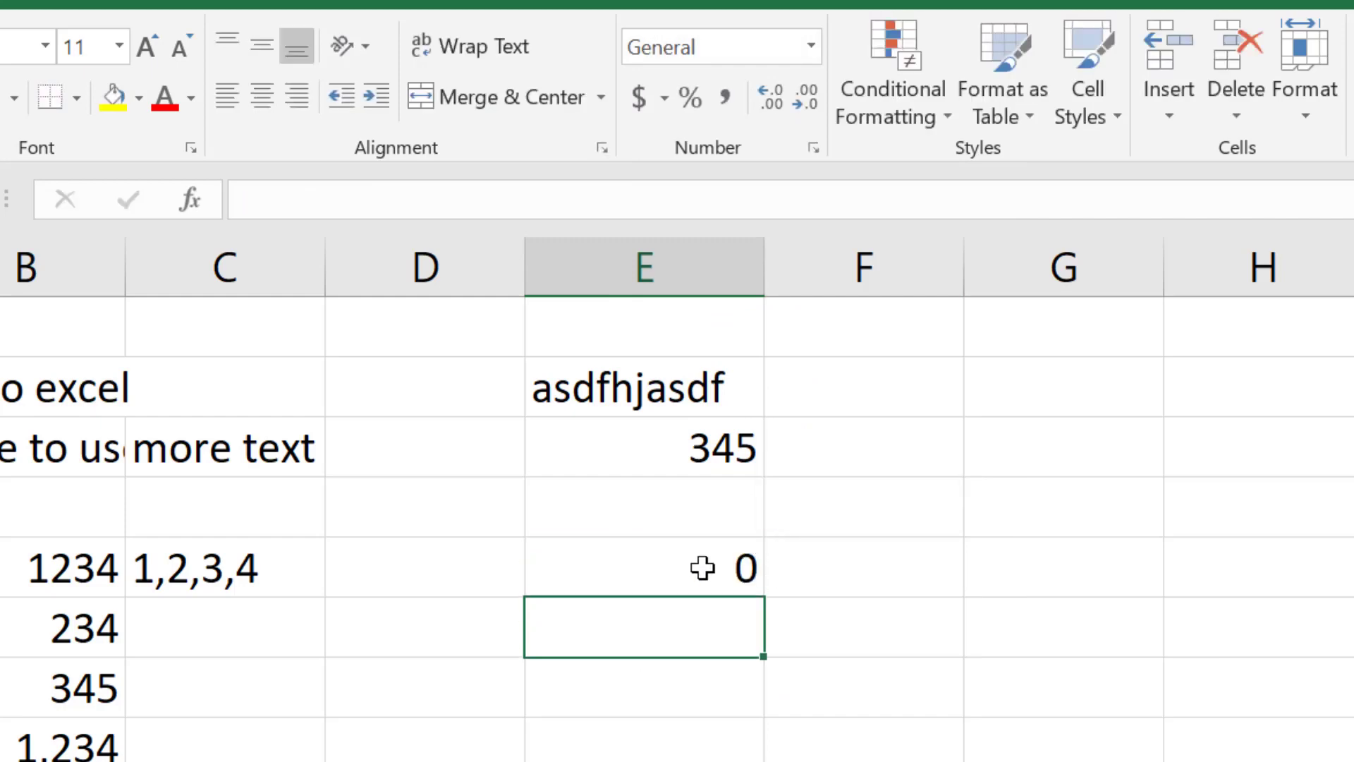
{"action": "left_click", "coordinate": [701, 565]}
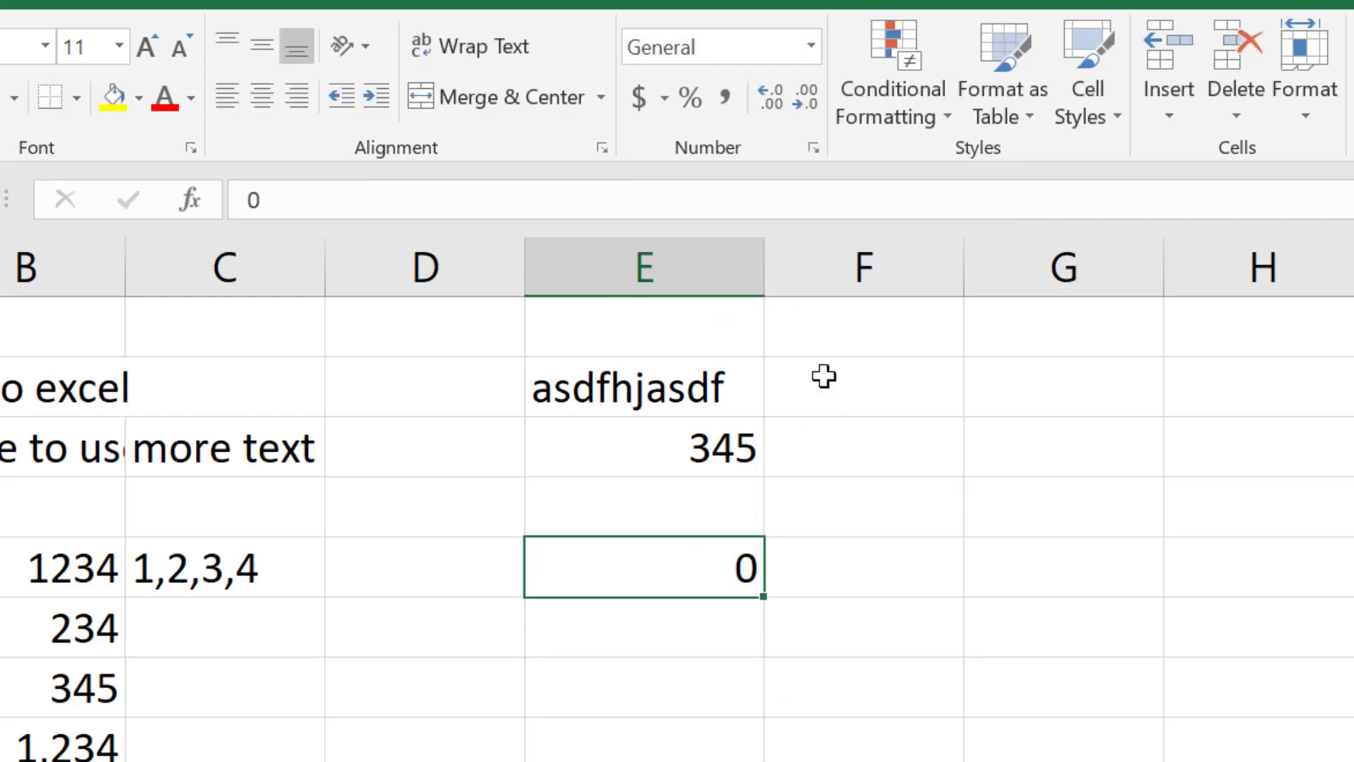
- Format cell E6 as Short Date and edit its day so the entry is 1/1/1900
{"action": "left_click", "coordinate": [810, 56]}
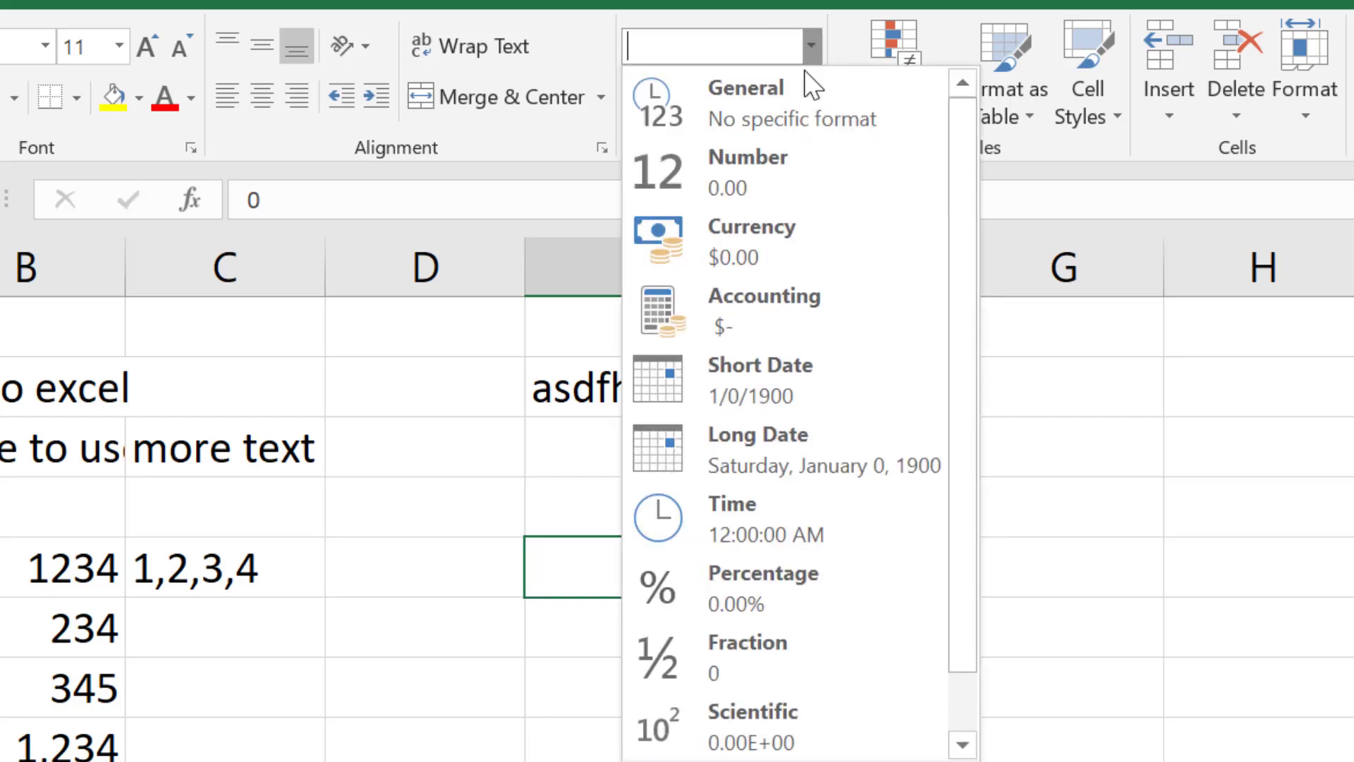
{"action": "left_click", "coordinate": [781, 356]}
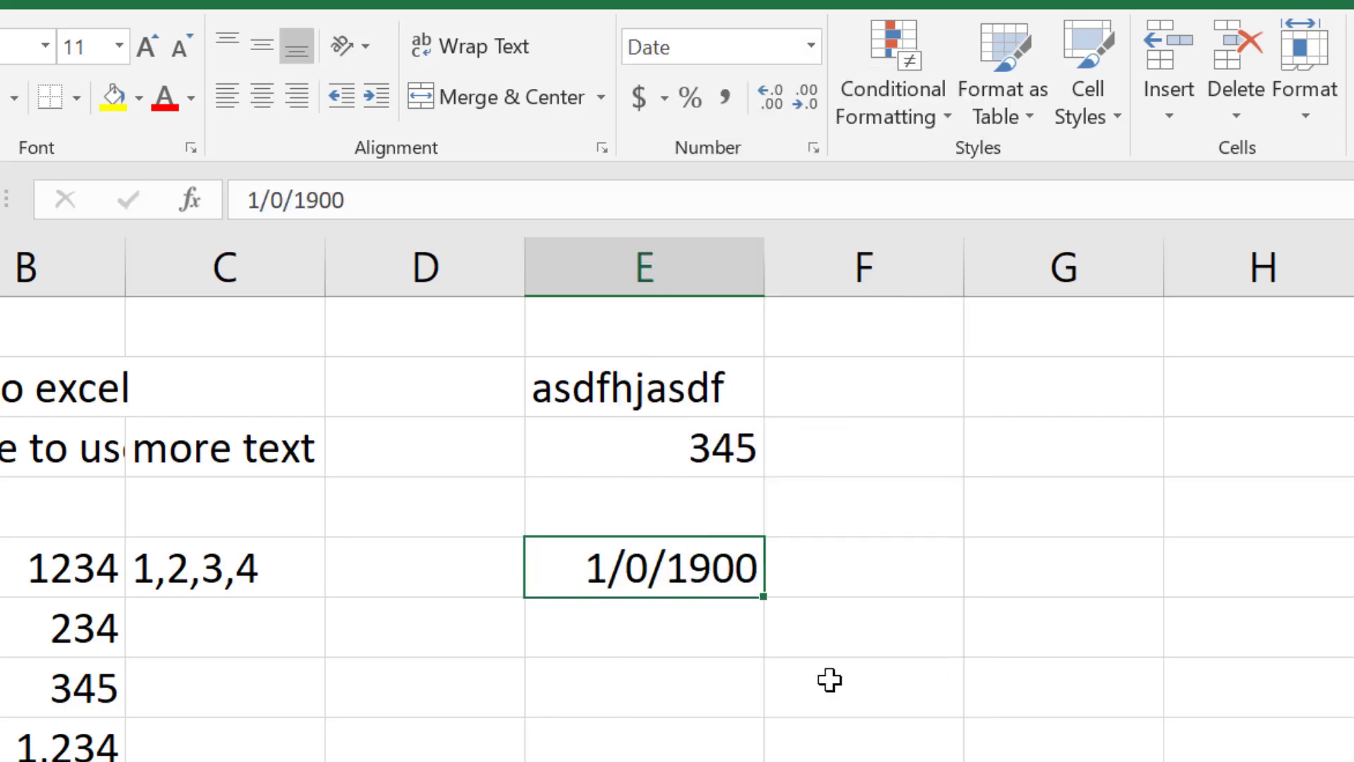
{"action": "double_click", "coordinate": [642, 553]}
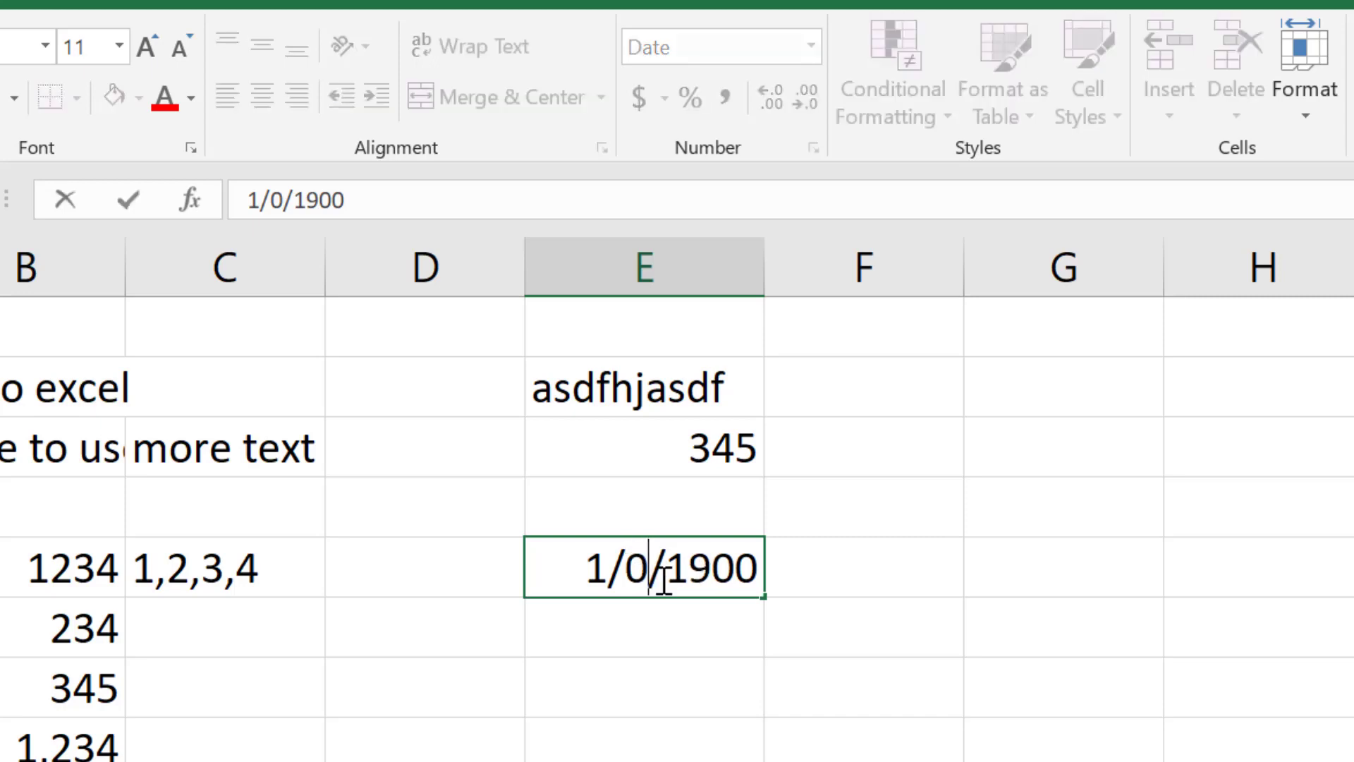
{"action": "key", "text": "BackSpace"}
{"action": "type", "text": "1"}
{"action": "key", "text": "Return"}
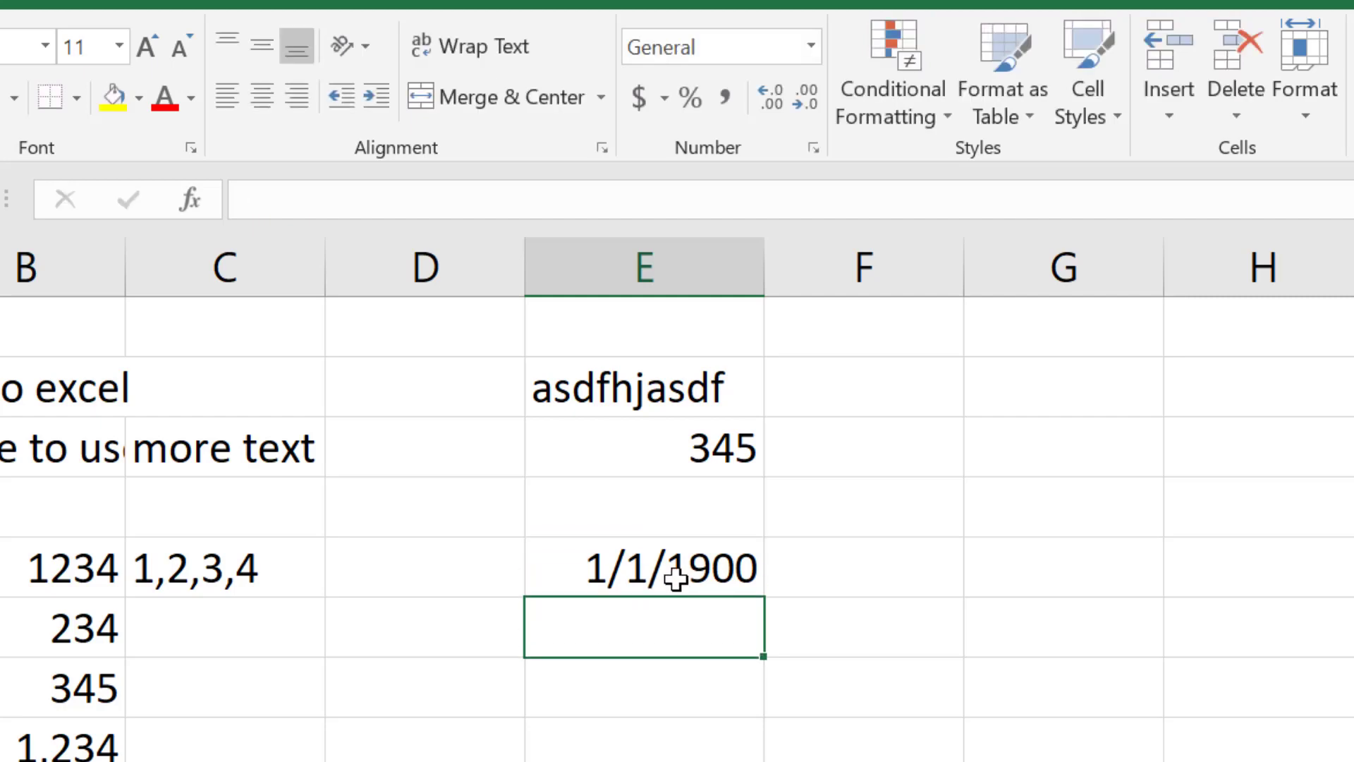
{"action": "key", "text": "Up"}
{"action": "left_click", "coordinate": [699, 632]}
{"action": "left_click", "coordinate": [704, 562]}
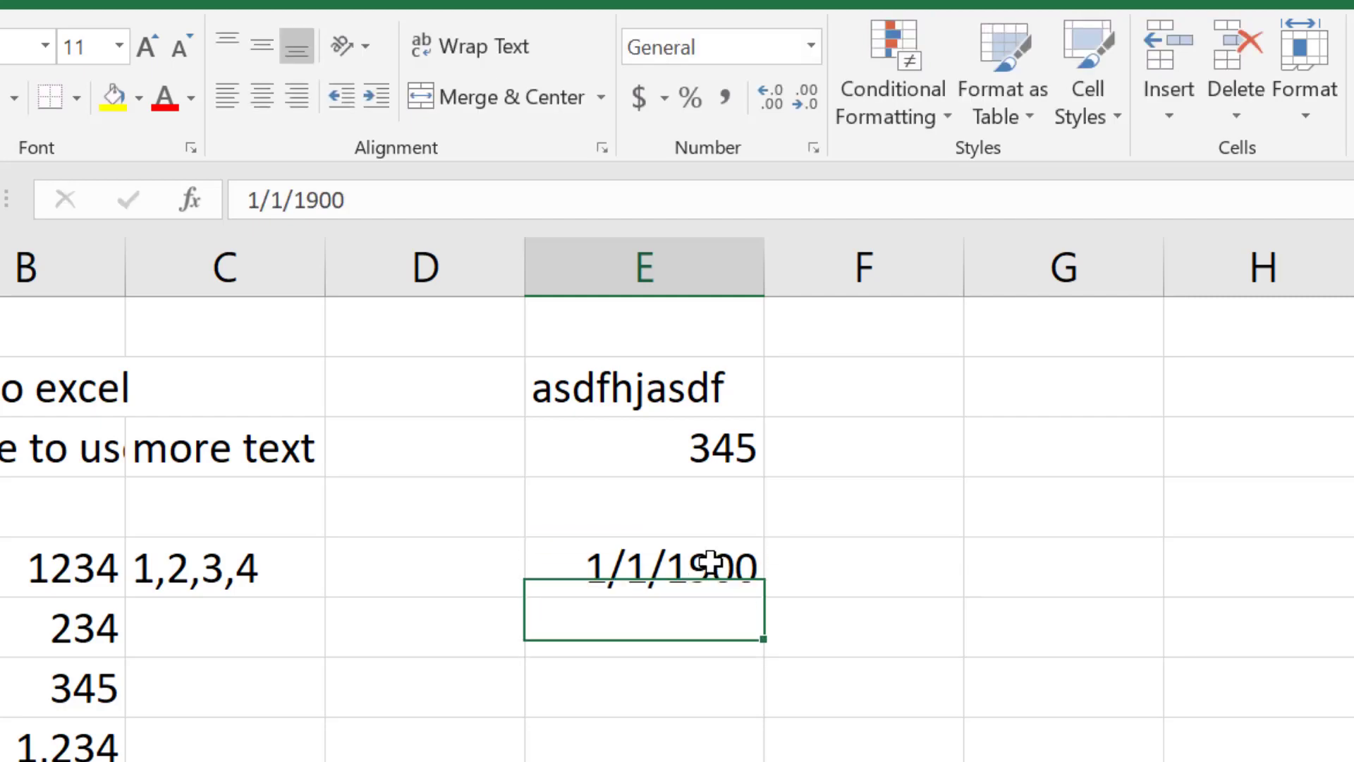
- Enter the pre-1900 date 5/17/1836 in cell E7 and reselect the cell
{"action": "left_click", "coordinate": [680, 645]}
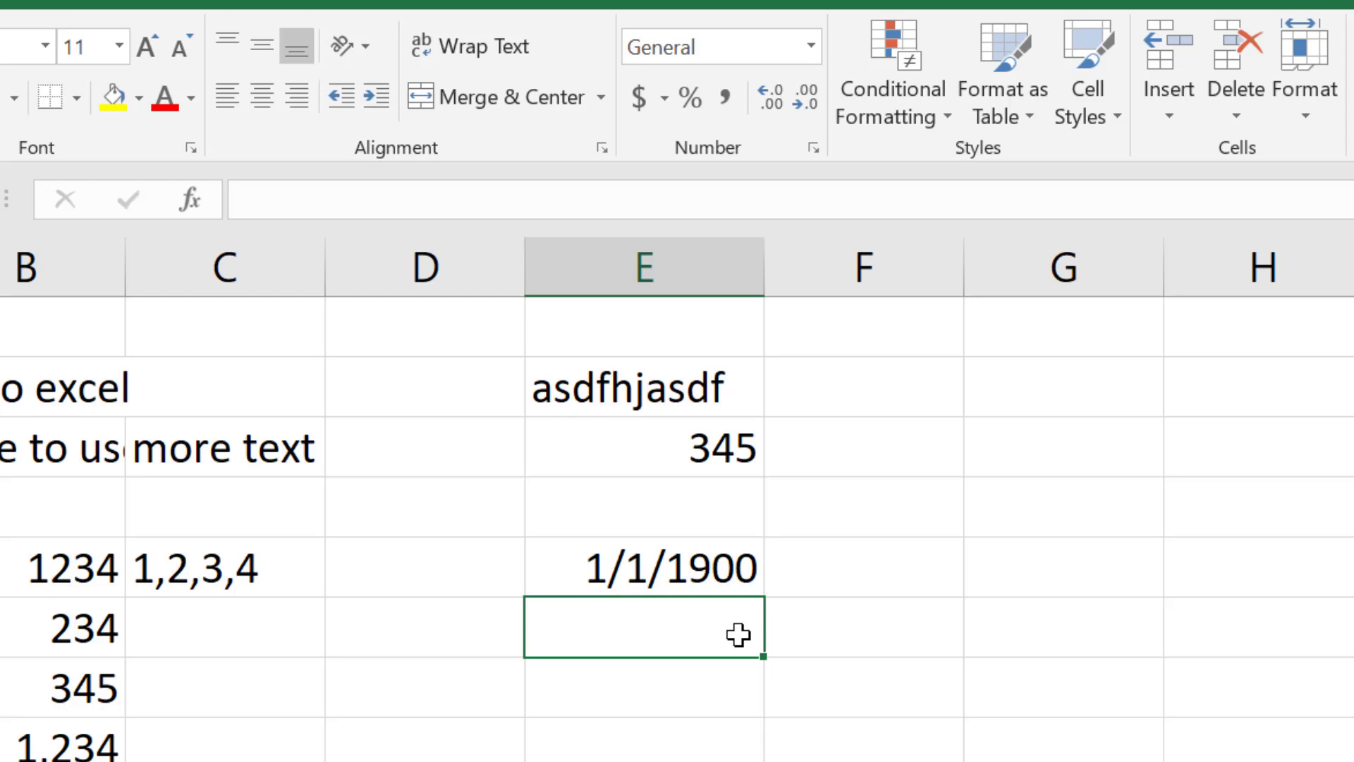
{"action": "type", "text": "5/"}
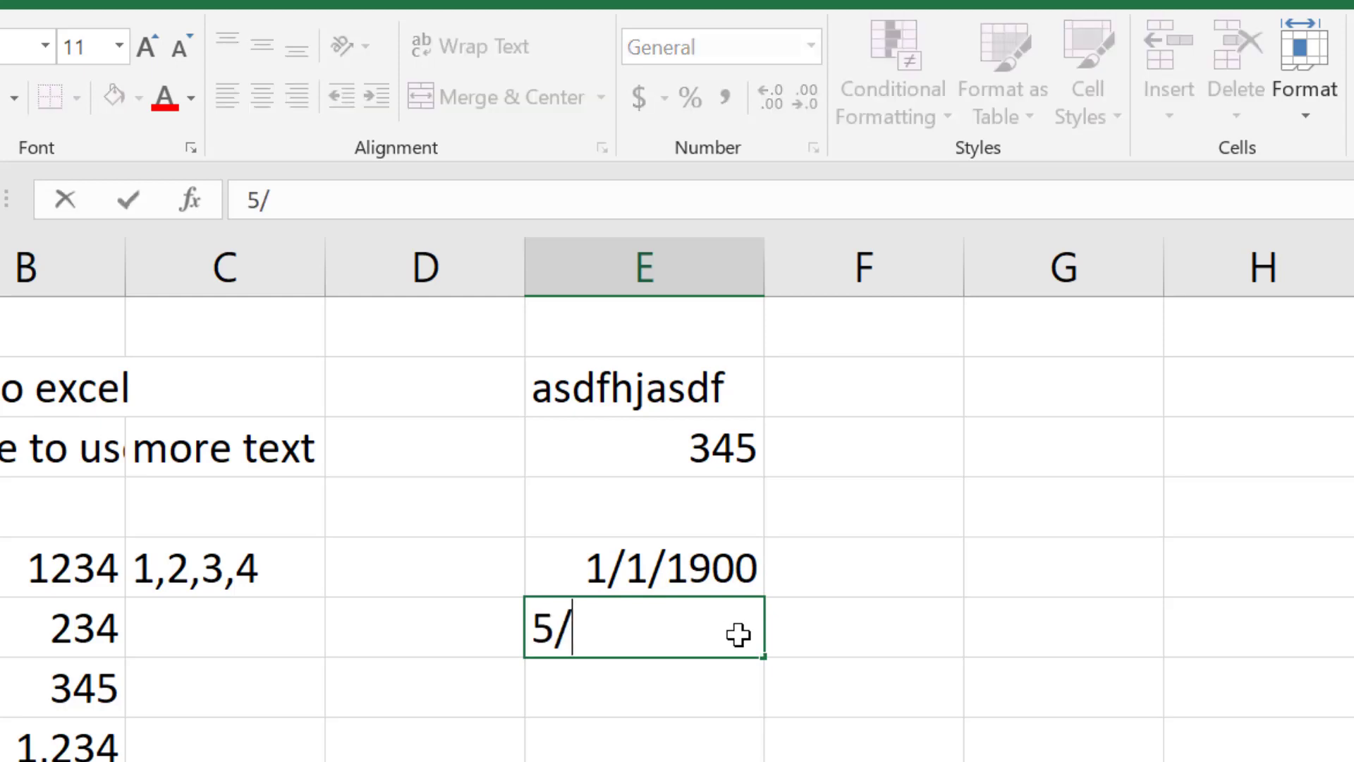
{"action": "type", "text": "17/"}
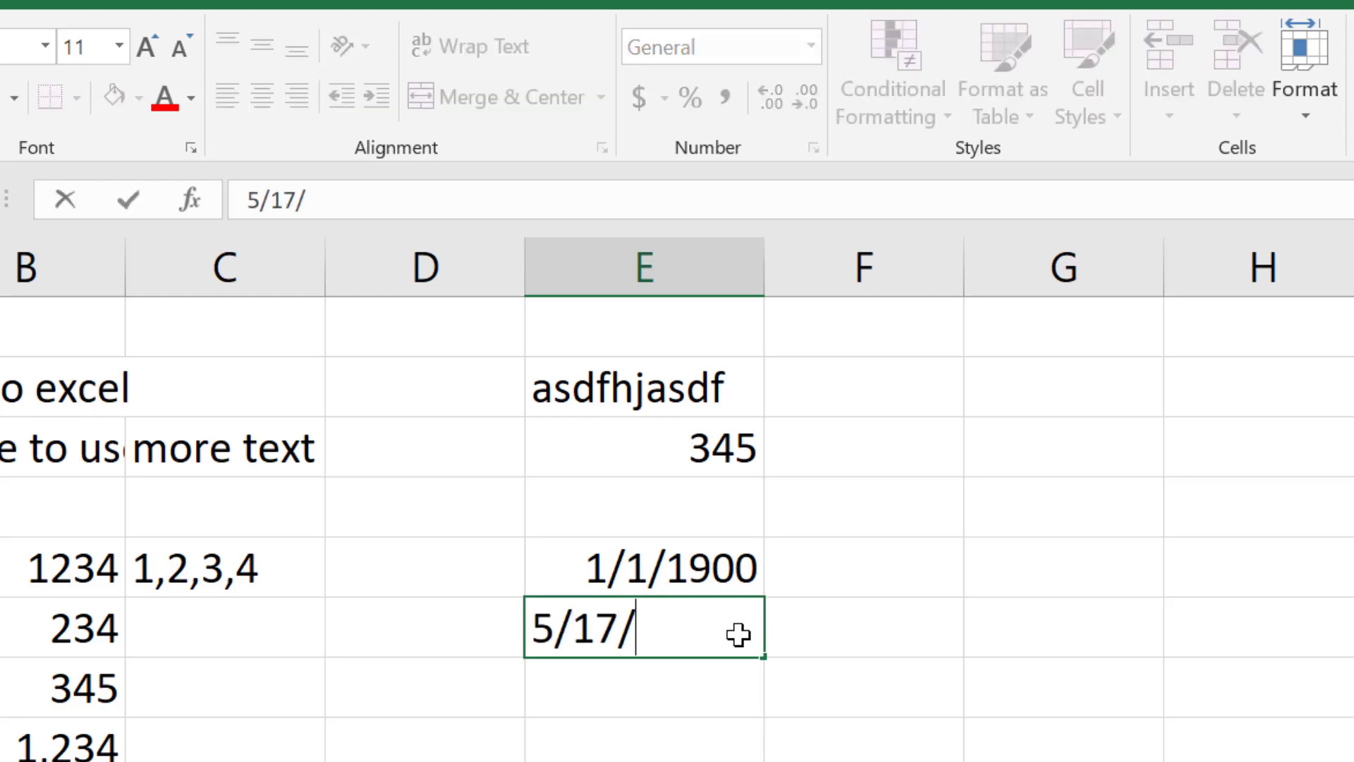
{"action": "type", "text": "18"}
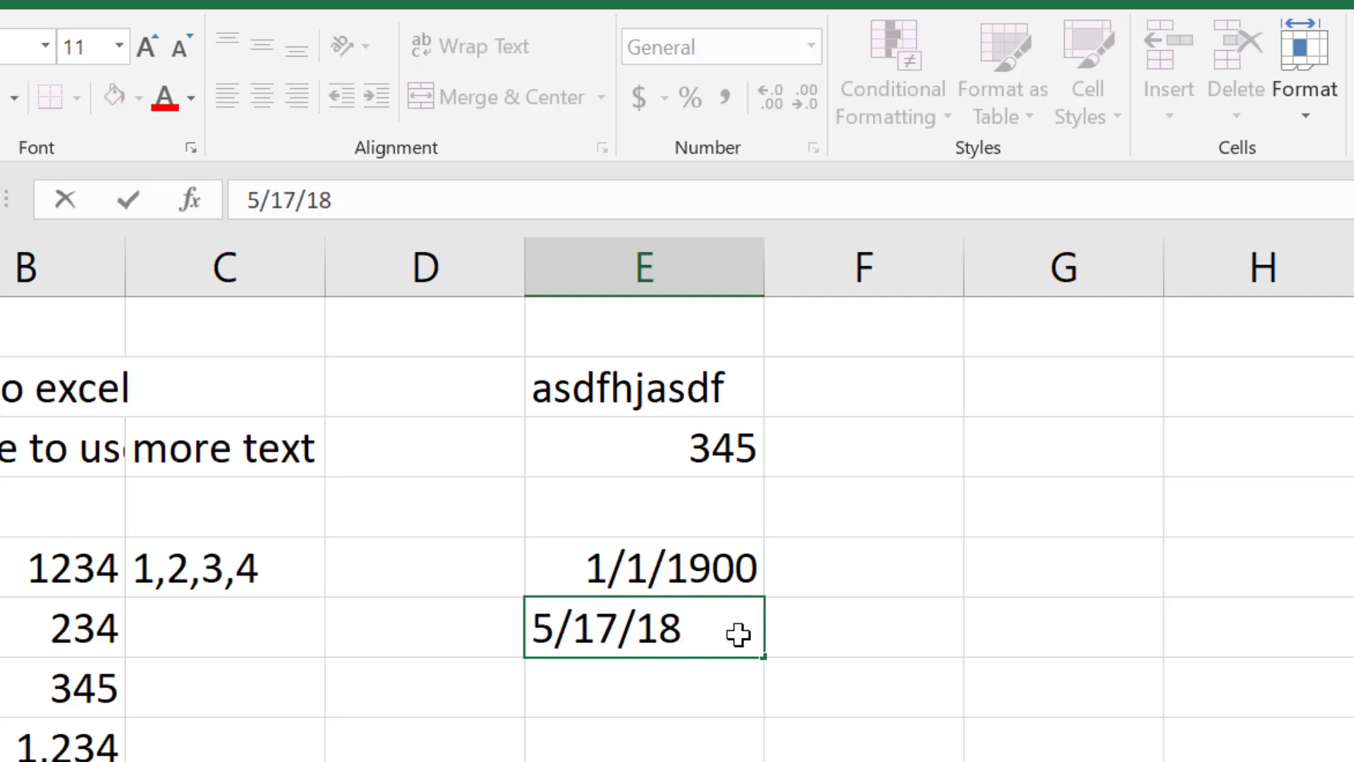
{"action": "type", "text": "36"}
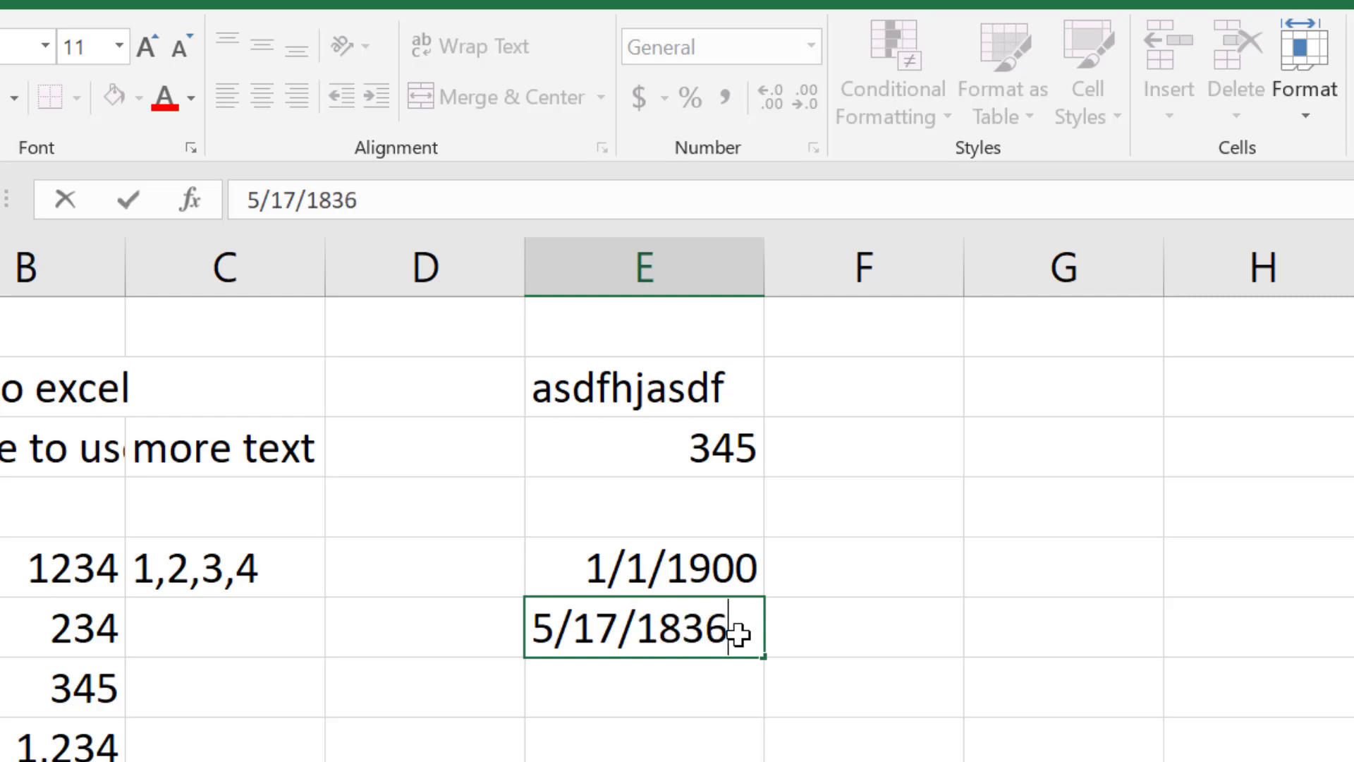
{"action": "key", "text": "Return"}
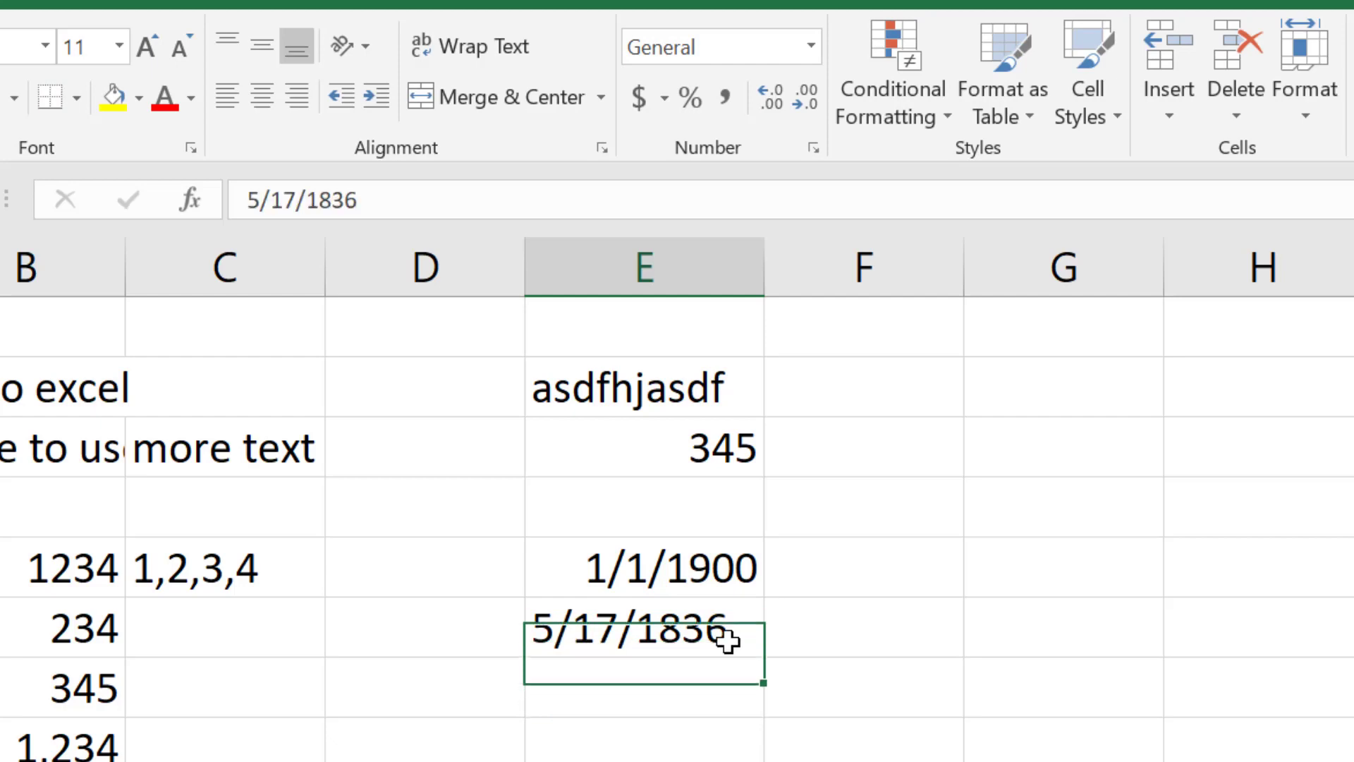
{"action": "left_click", "coordinate": [727, 641]}
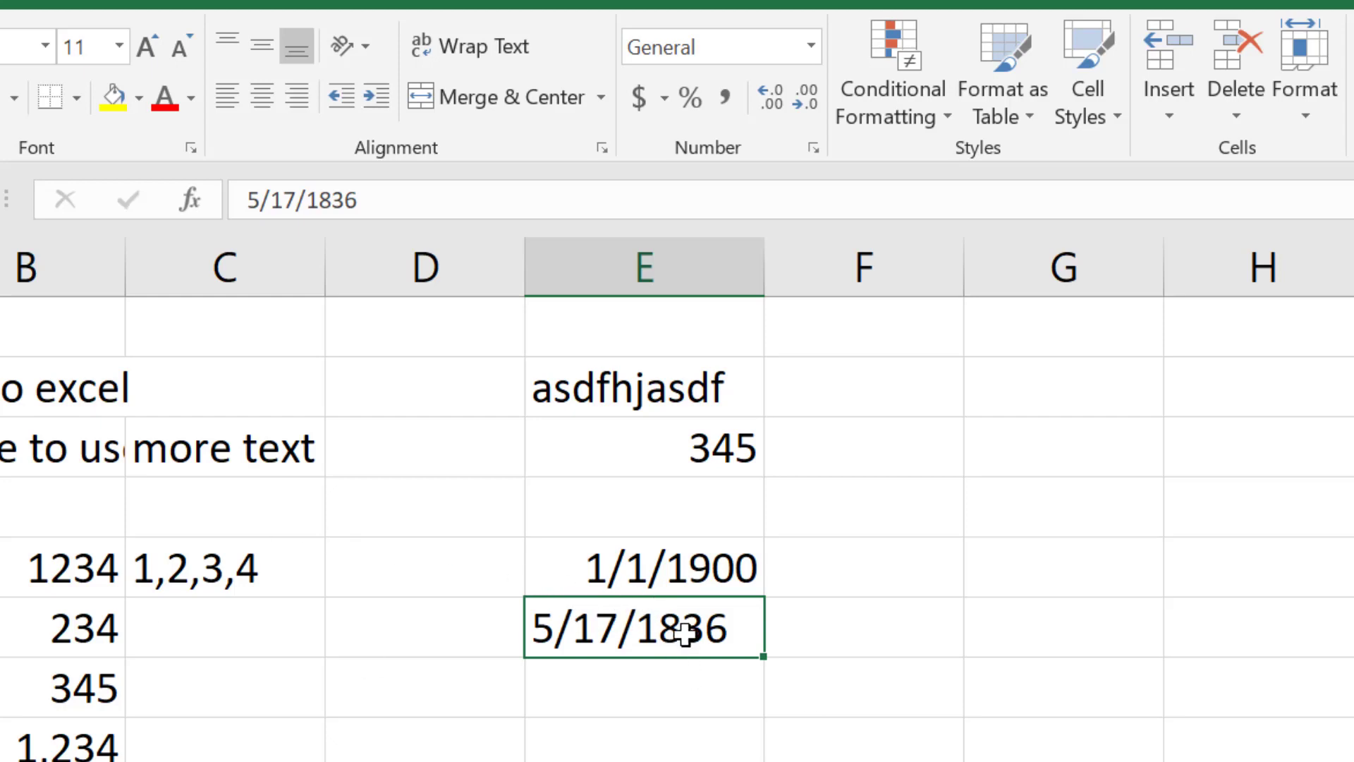
{"action": "left_click", "coordinate": [701, 686]}
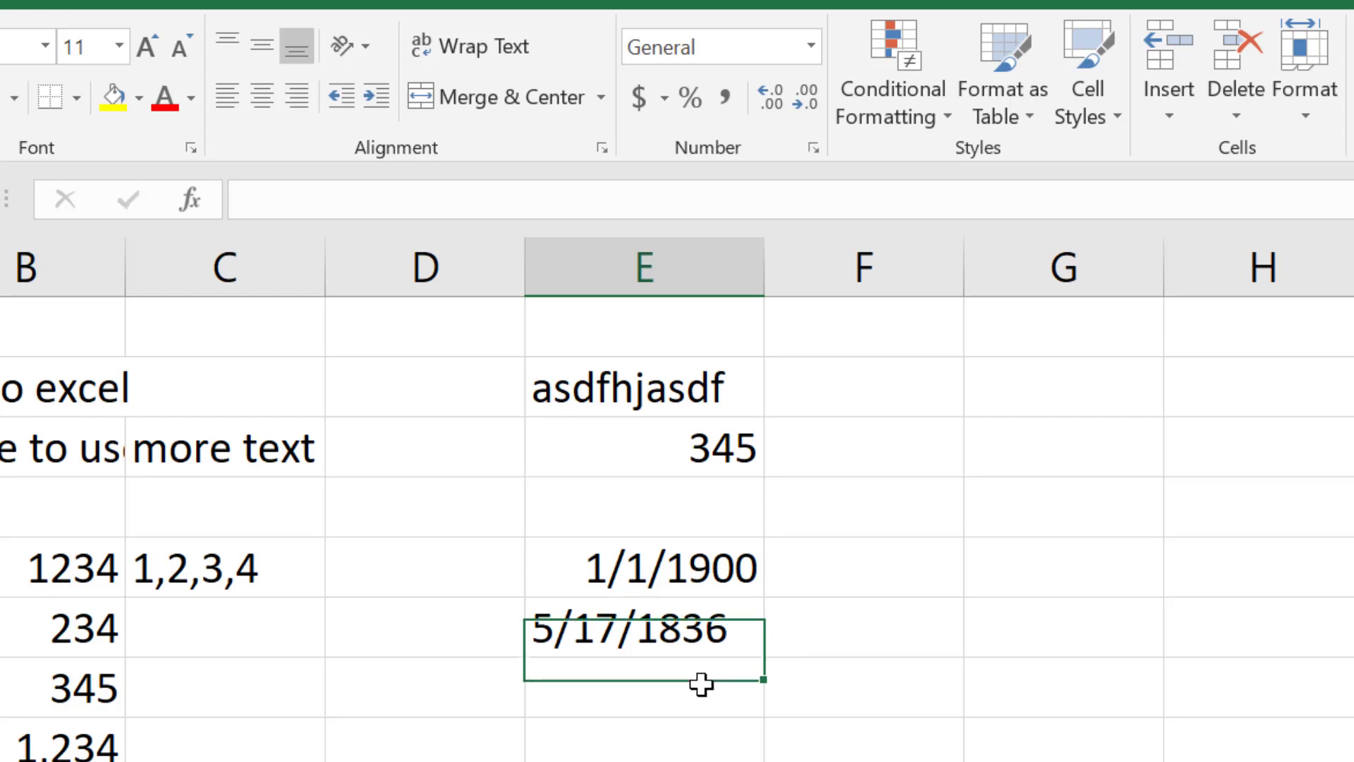
{"action": "left_click", "coordinate": [735, 616]}
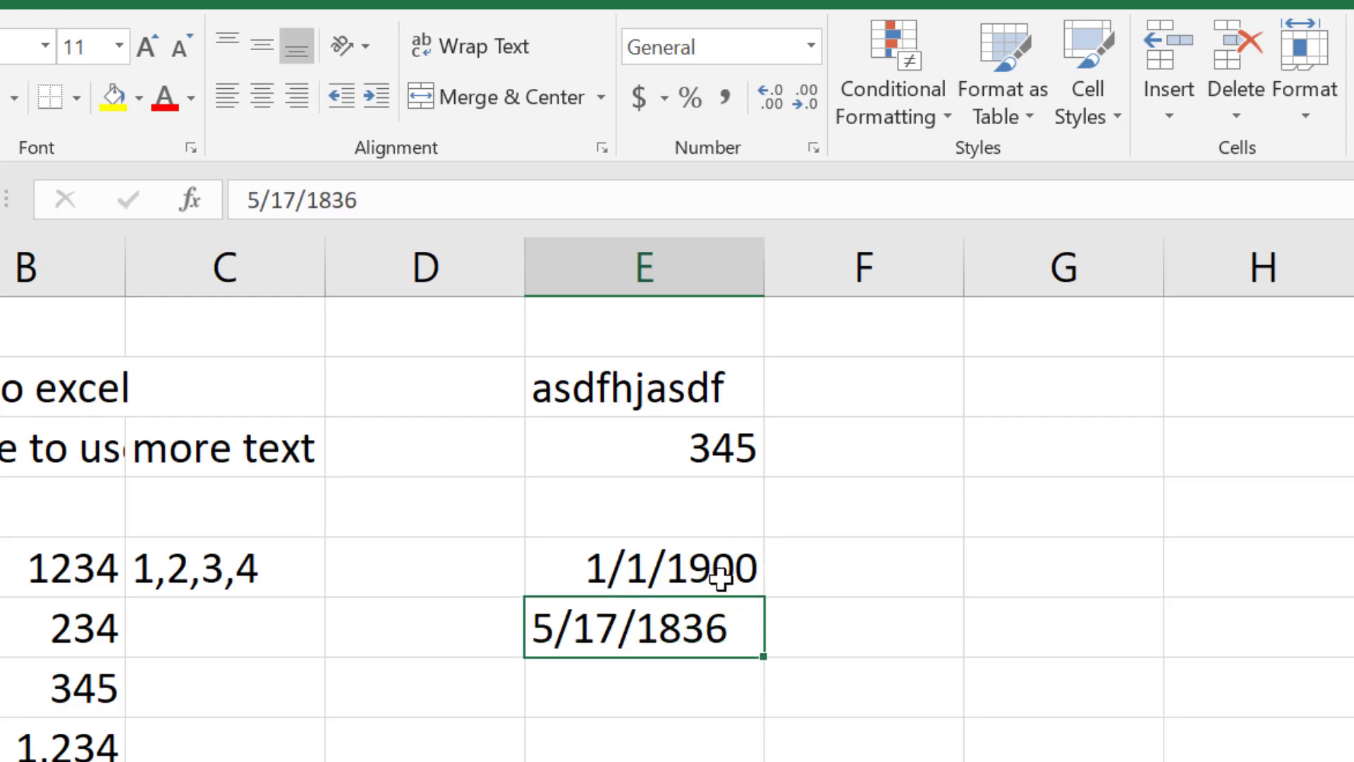
{"action": "left_click", "coordinate": [695, 699]}
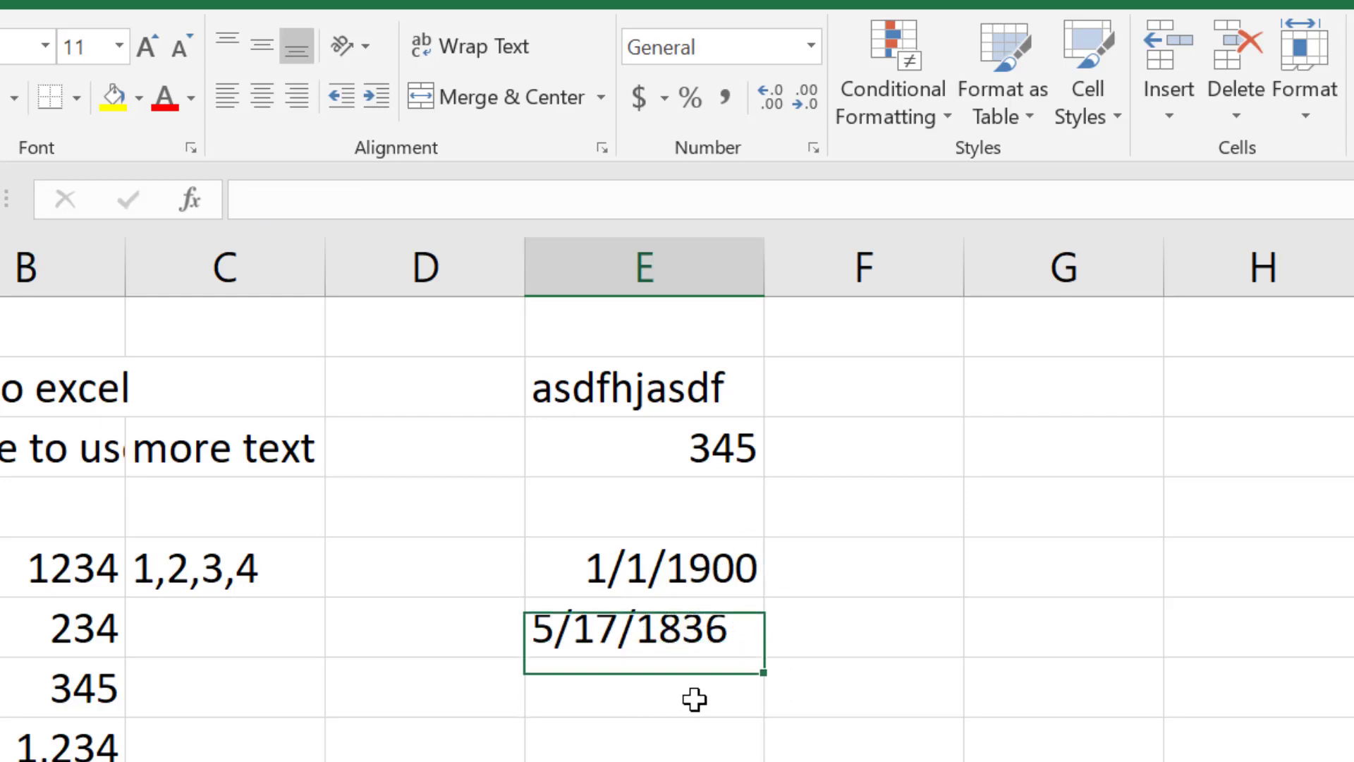
{"action": "left_click", "coordinate": [703, 638]}
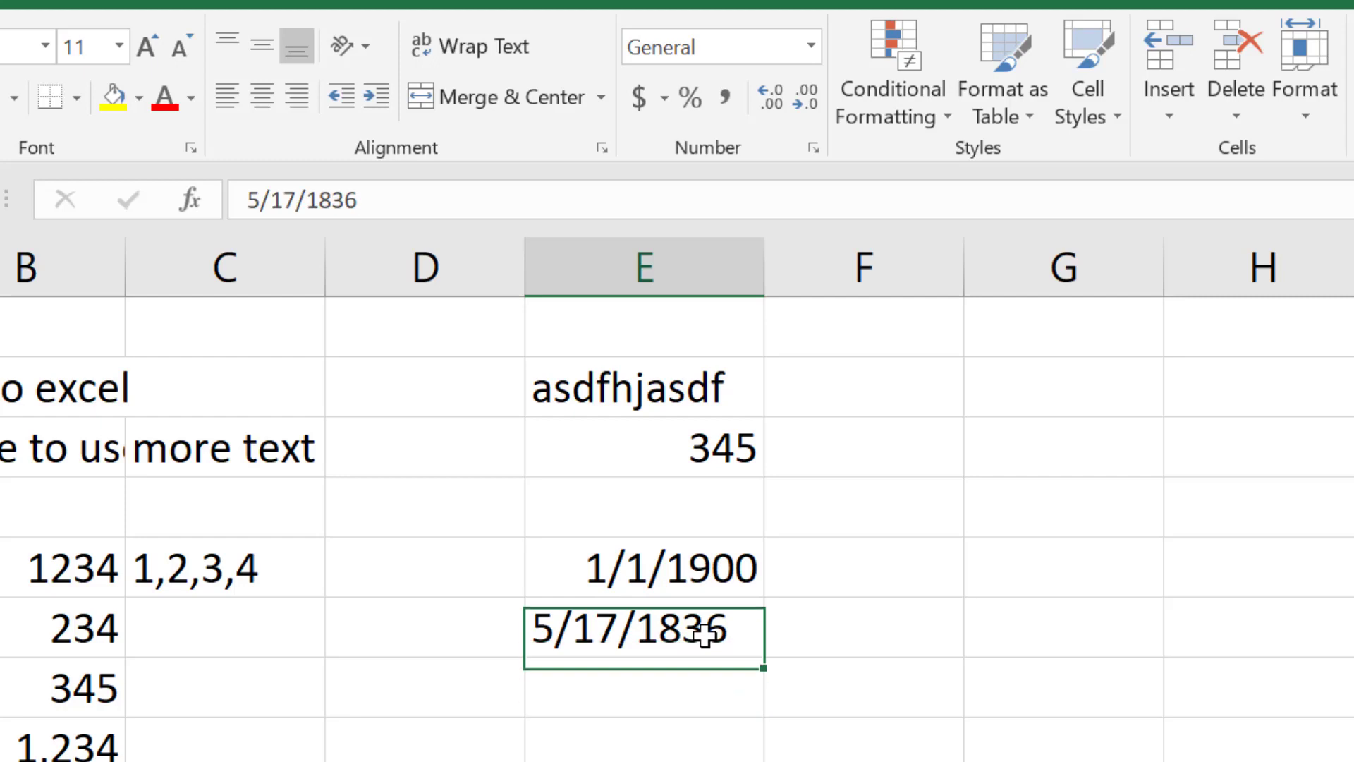
- Change the number format of the 1/1/1900 date in cell E6 to General
{"action": "left_click", "coordinate": [663, 564]}
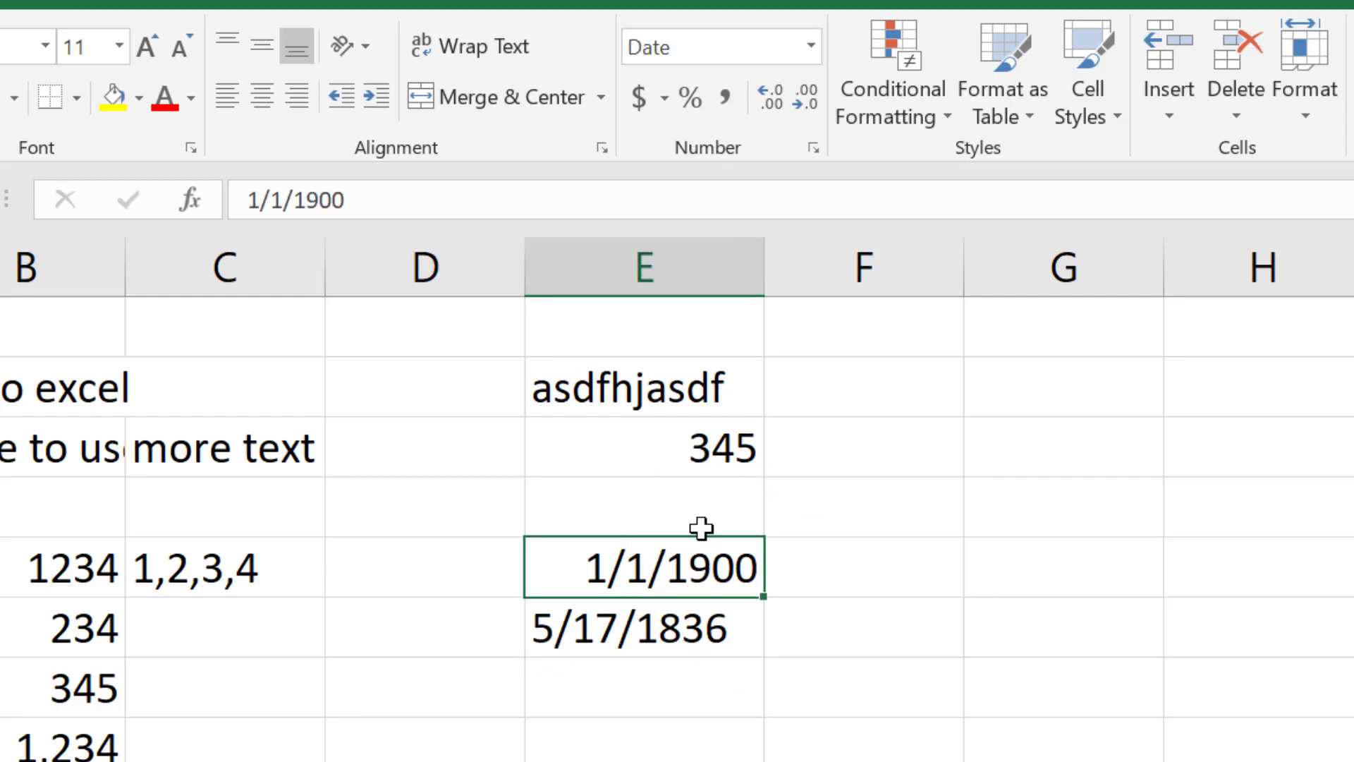
{"action": "left_click", "coordinate": [811, 42]}
{"action": "left_click", "coordinate": [775, 84]}
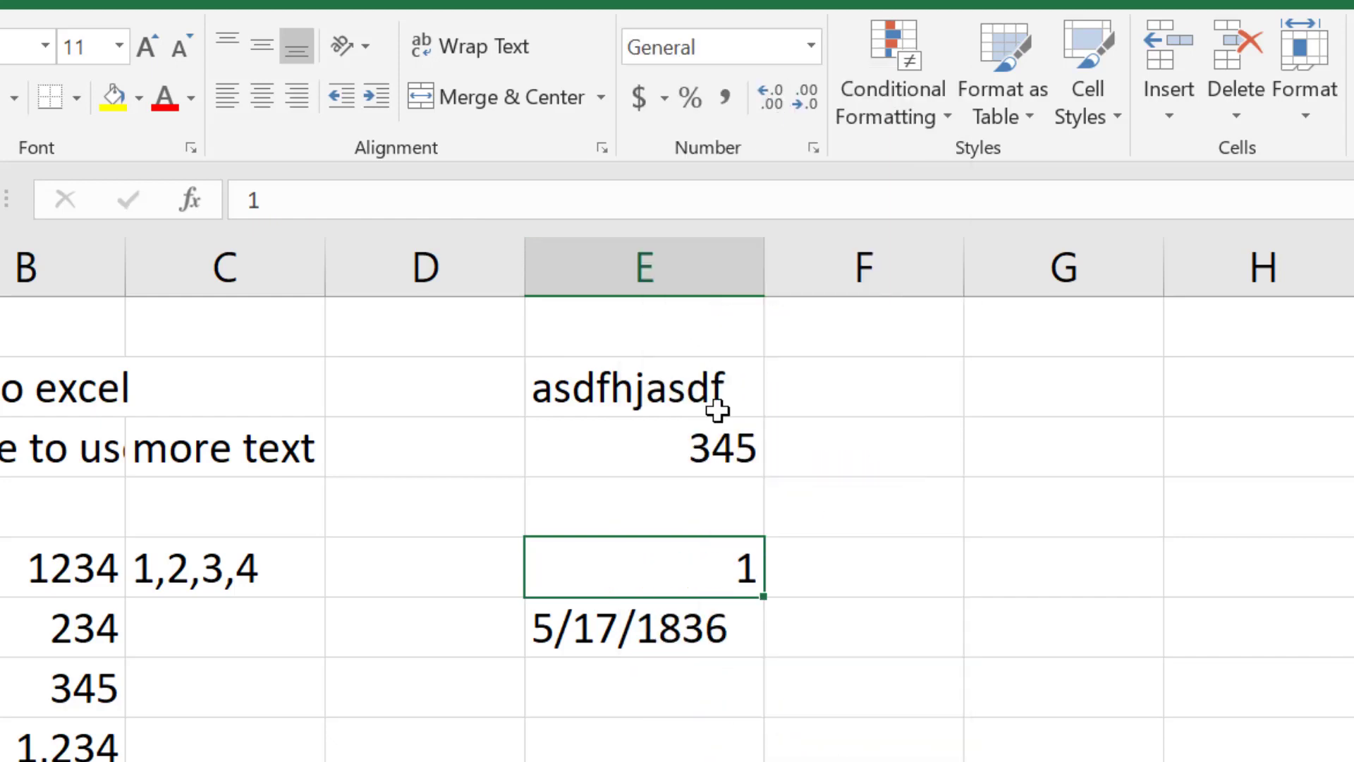
- Change the content of cell E6 to the negative number -12
{"action": "double_click", "coordinate": [742, 564]}
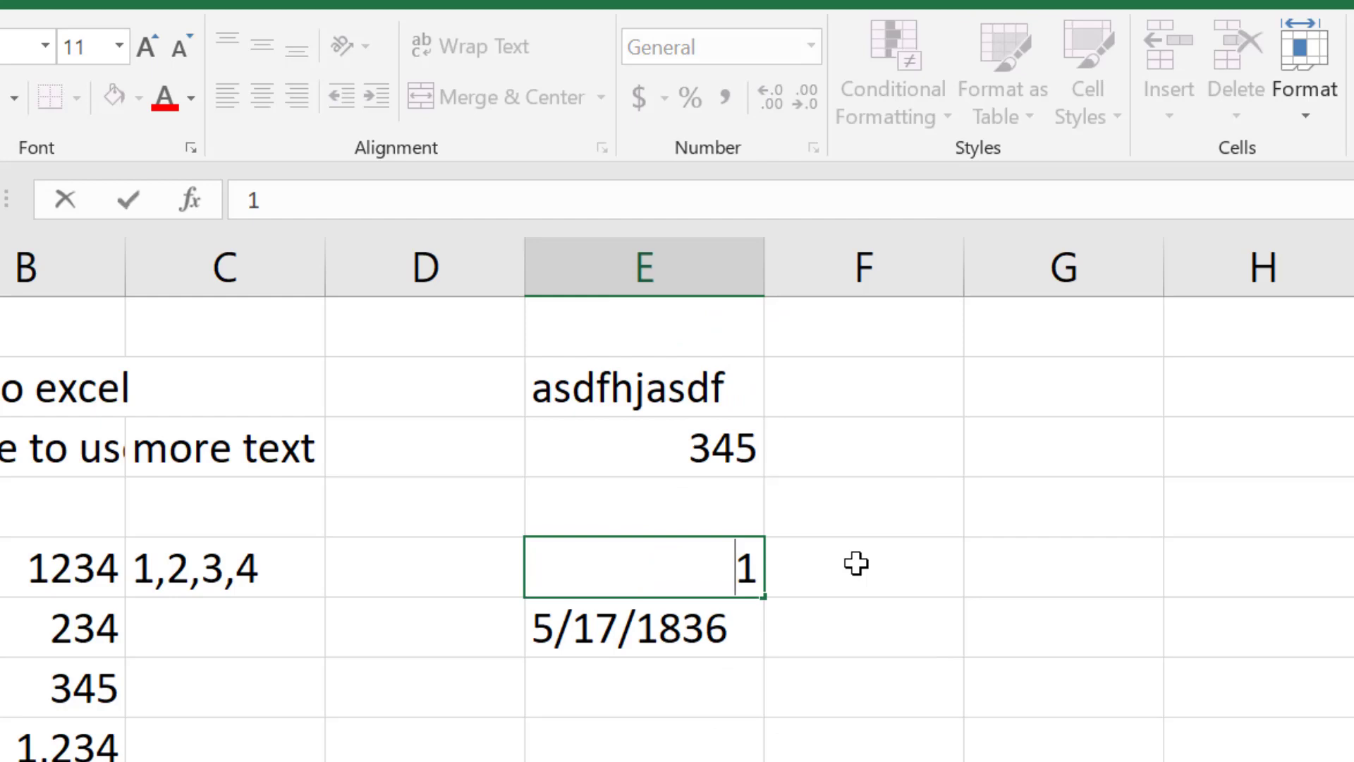
{"action": "type", "text": "-1"}
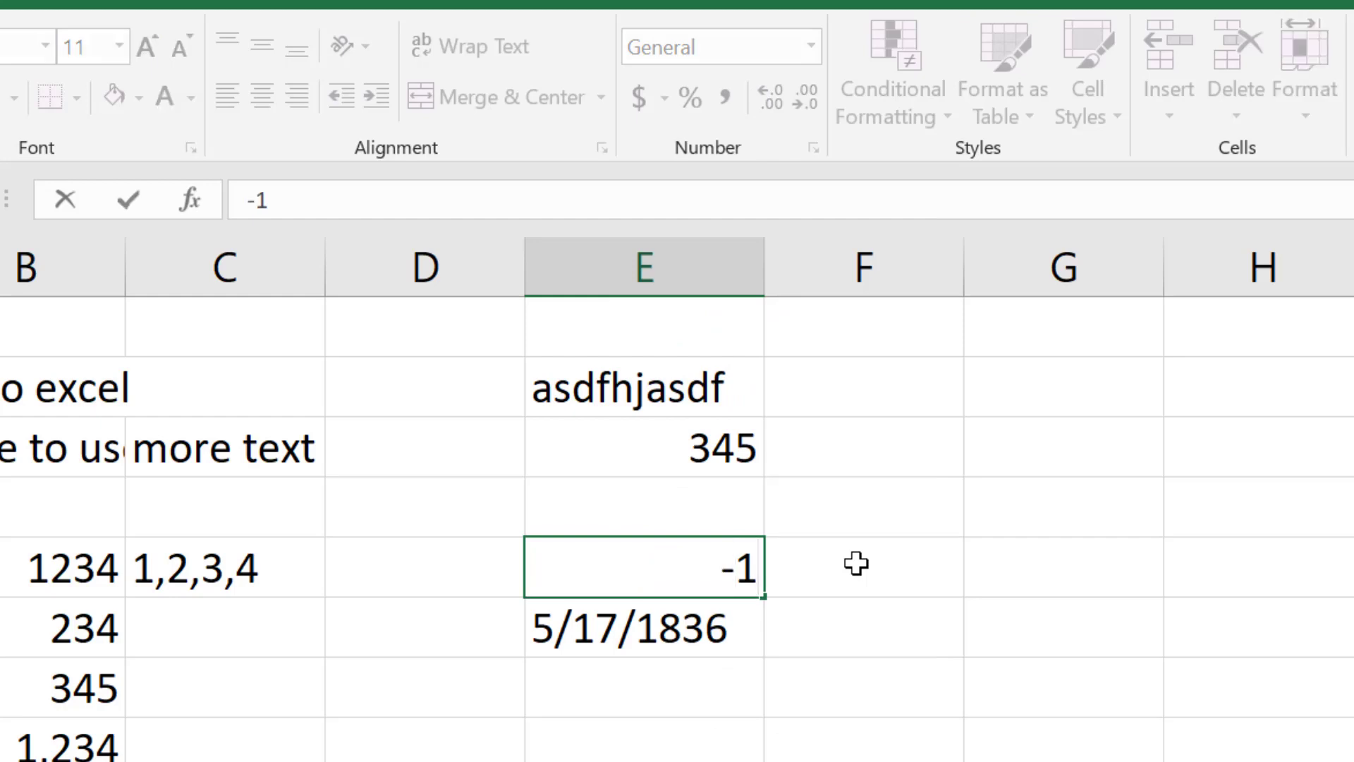
{"action": "type", "text": "2"}
{"action": "key", "text": "Return"}
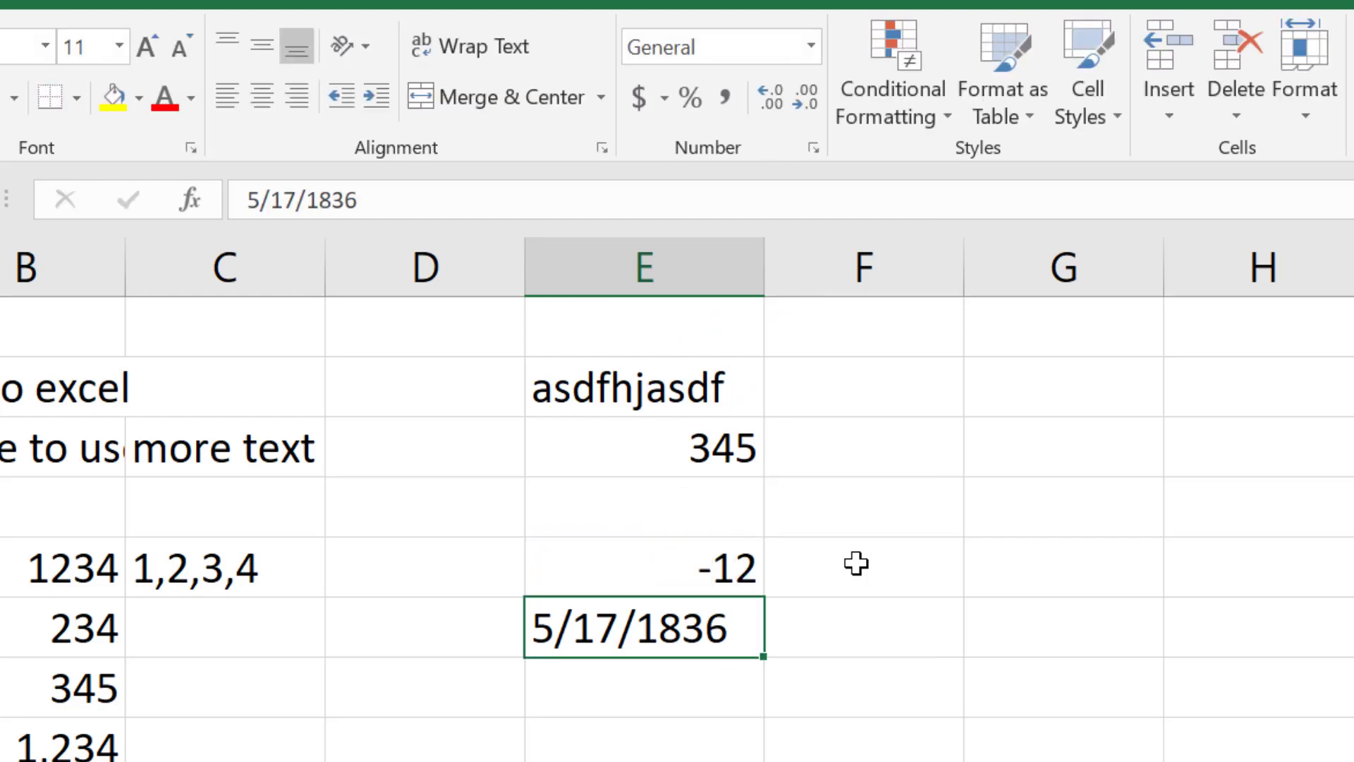
- Format the -12 in cell E6 as Short Date and make column E slightly narrower
{"action": "left_click", "coordinate": [717, 564]}
{"action": "left_click", "coordinate": [808, 46]}
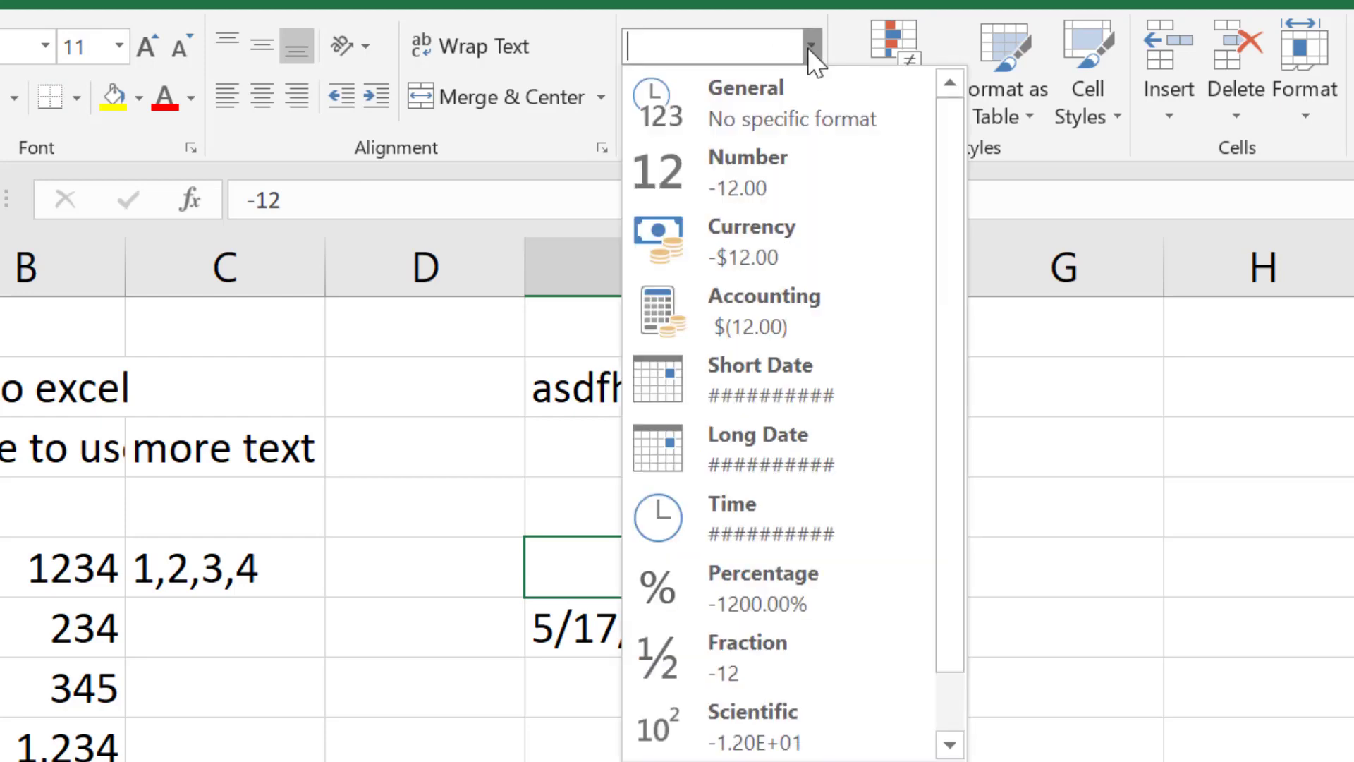
{"action": "left_click", "coordinate": [778, 375]}
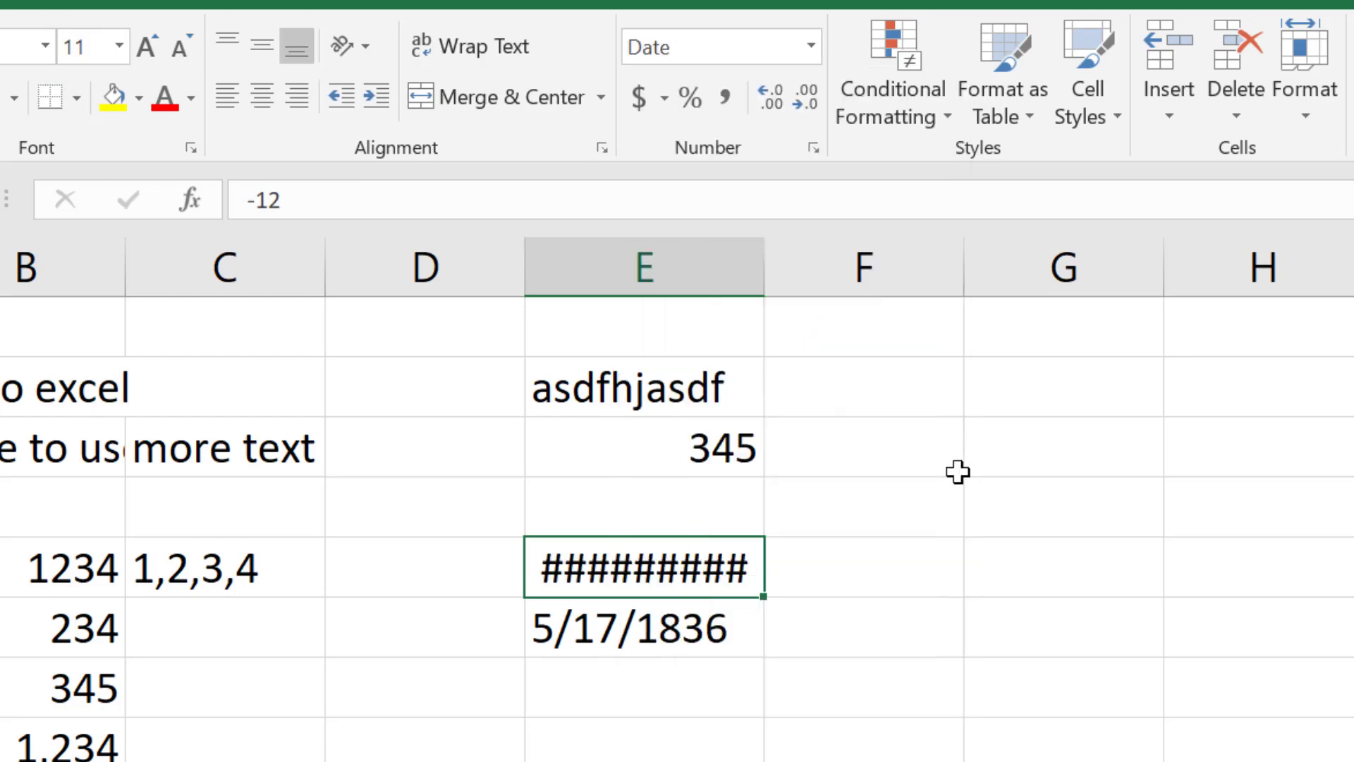
{"action": "left_click_drag", "start_coordinate": [769, 272], "coordinate": [752, 320]}
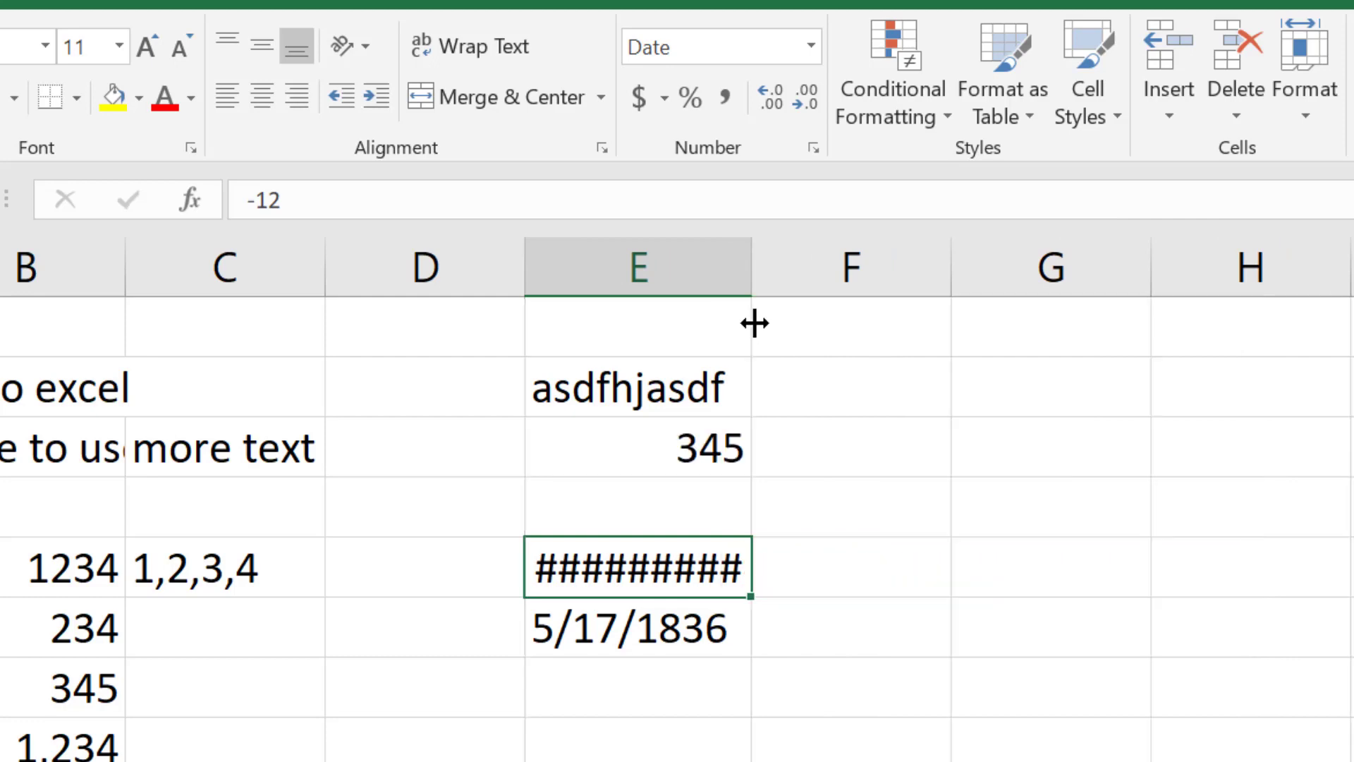
- Undo the column E resizing, the Short Date format, the -12 entry and the General format applied to cell E6
{"action": "key", "text": "ctrl+z"}
{"action": "key", "text": "ctrl+z"}
{"action": "key", "text": "ctrl+z"}
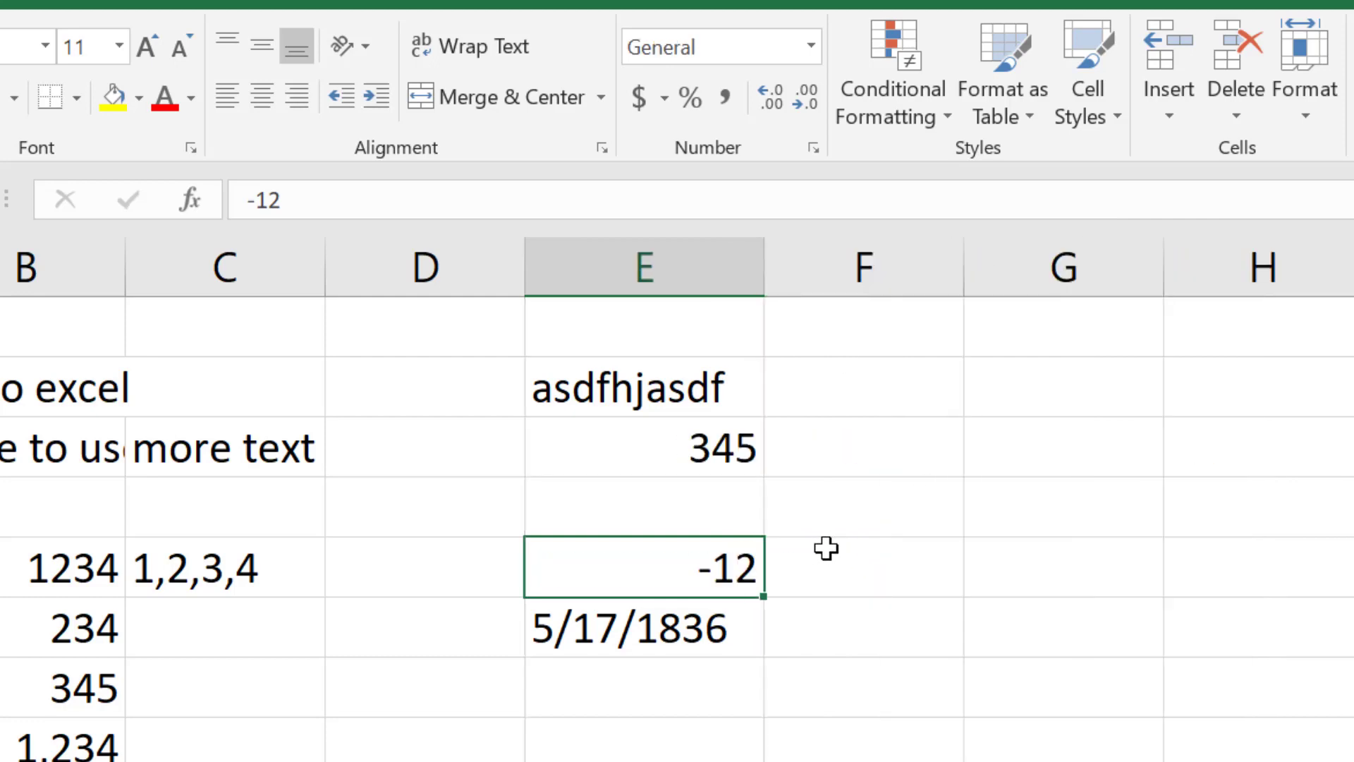
{"action": "key", "text": "ctrl+z"}
{"action": "key", "text": "ctrl+z"}
{"action": "left_click", "coordinate": [810, 484]}
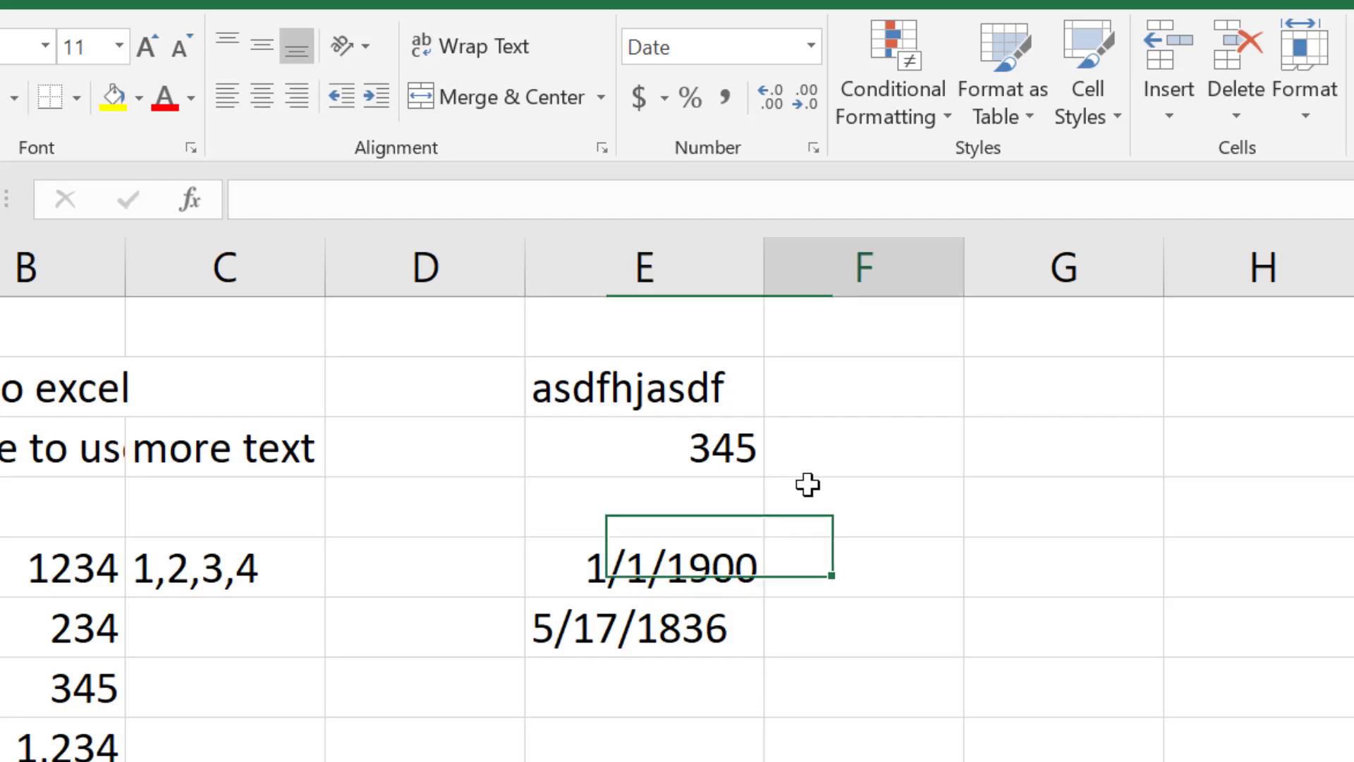
- Select cells E6 and E7 in turn to compare the 1900 date with the pre-1900 date
{"action": "left_click", "coordinate": [667, 577]}
{"action": "left_click", "coordinate": [681, 629]}
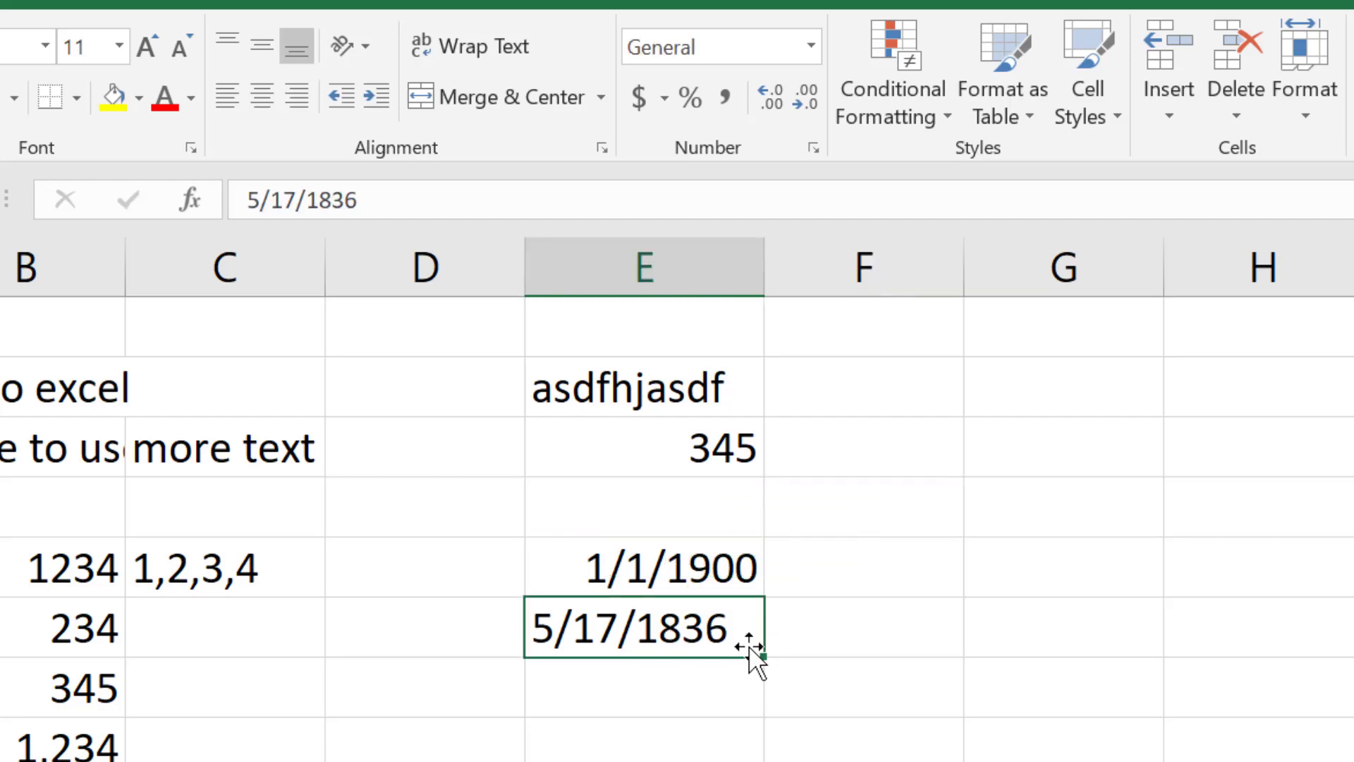
{"action": "left_click", "coordinate": [701, 674]}
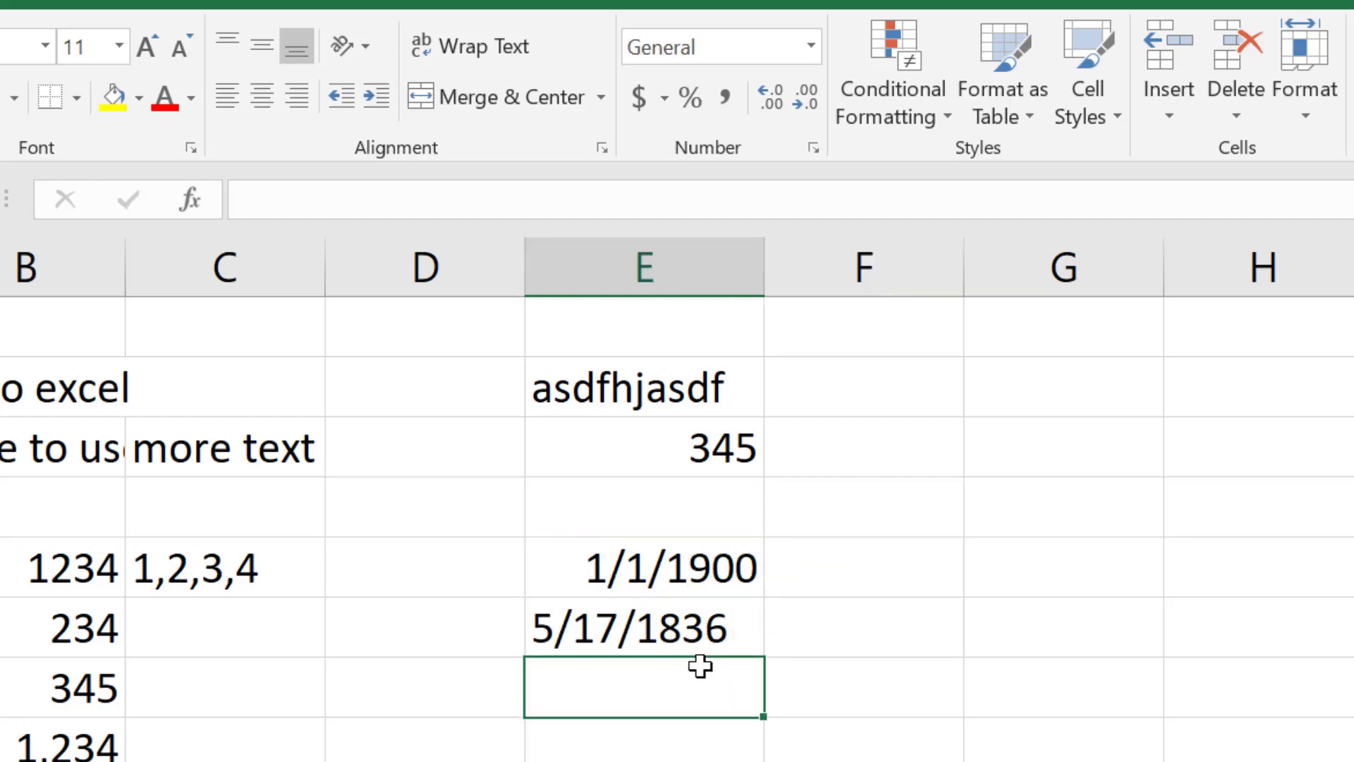
{"action": "left_click", "coordinate": [692, 621]}
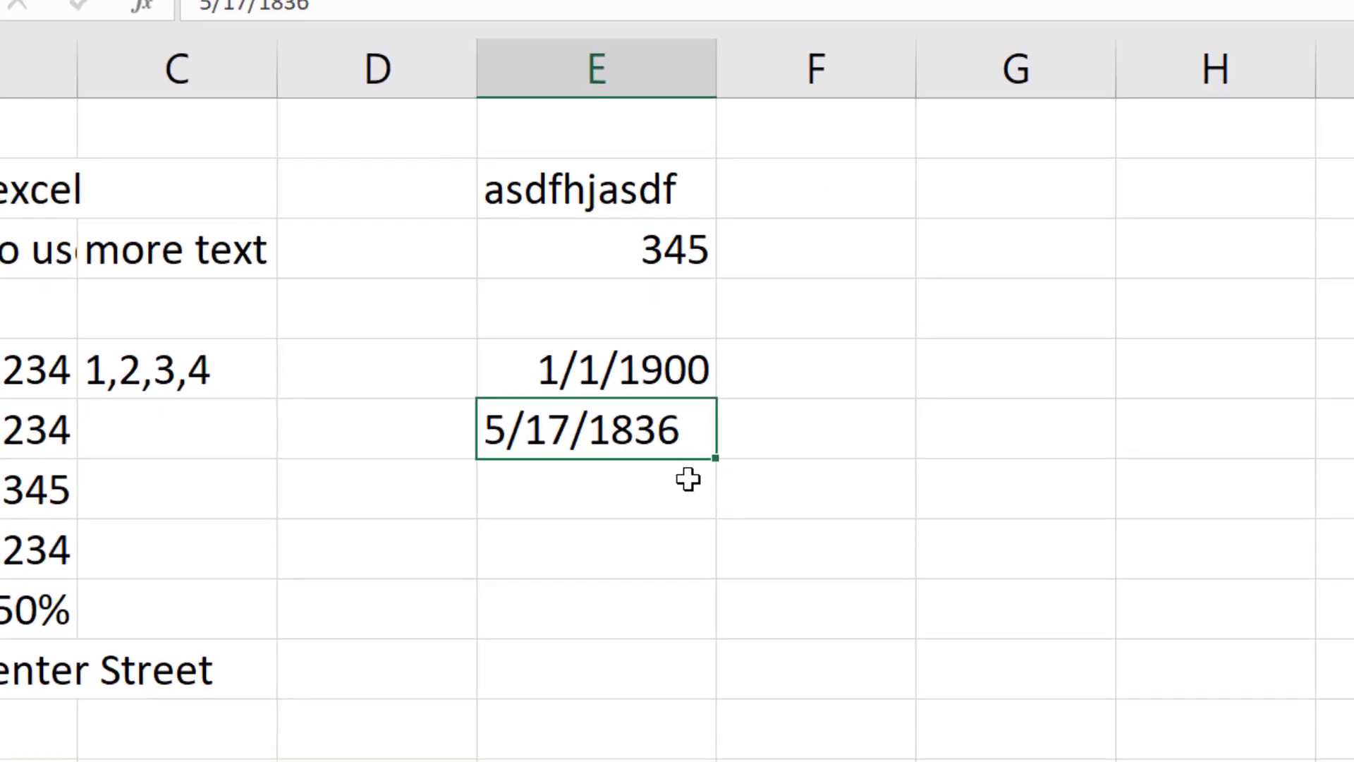
- Enter the date 12-15-2021 with hyphens in cell E9, reselect it to check the entry, and move to cell E10
{"action": "left_click", "coordinate": [655, 488]}
{"action": "left_click", "coordinate": [623, 556]}
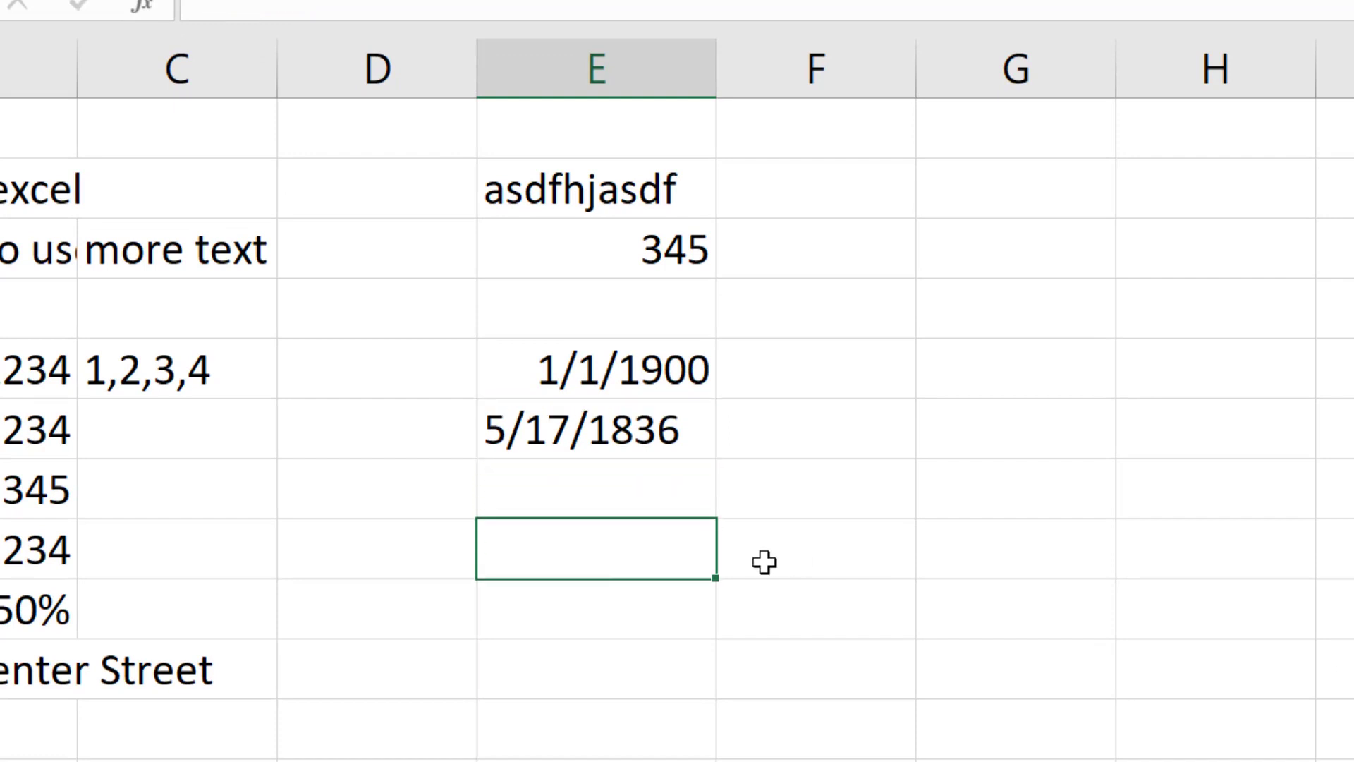
{"action": "type", "text": "12"}
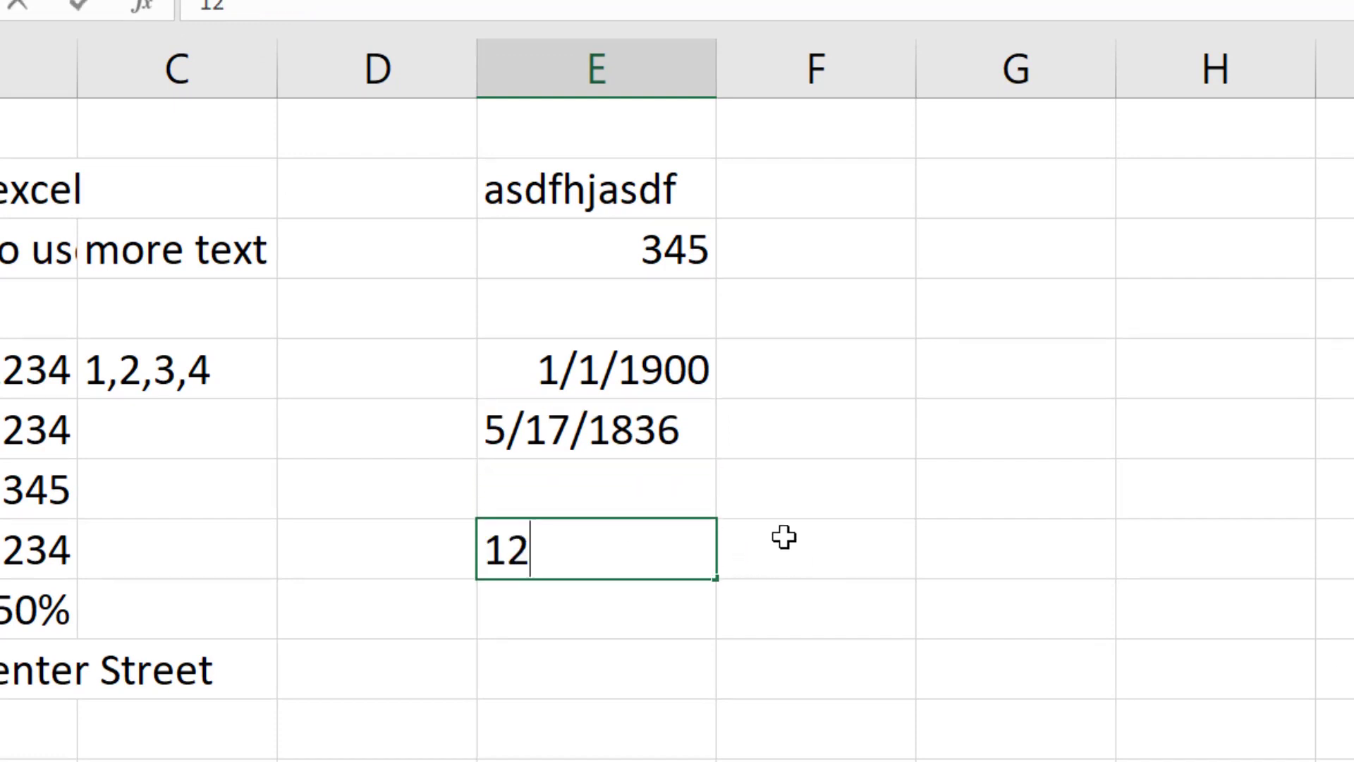
{"action": "type", "text": "-15-"}
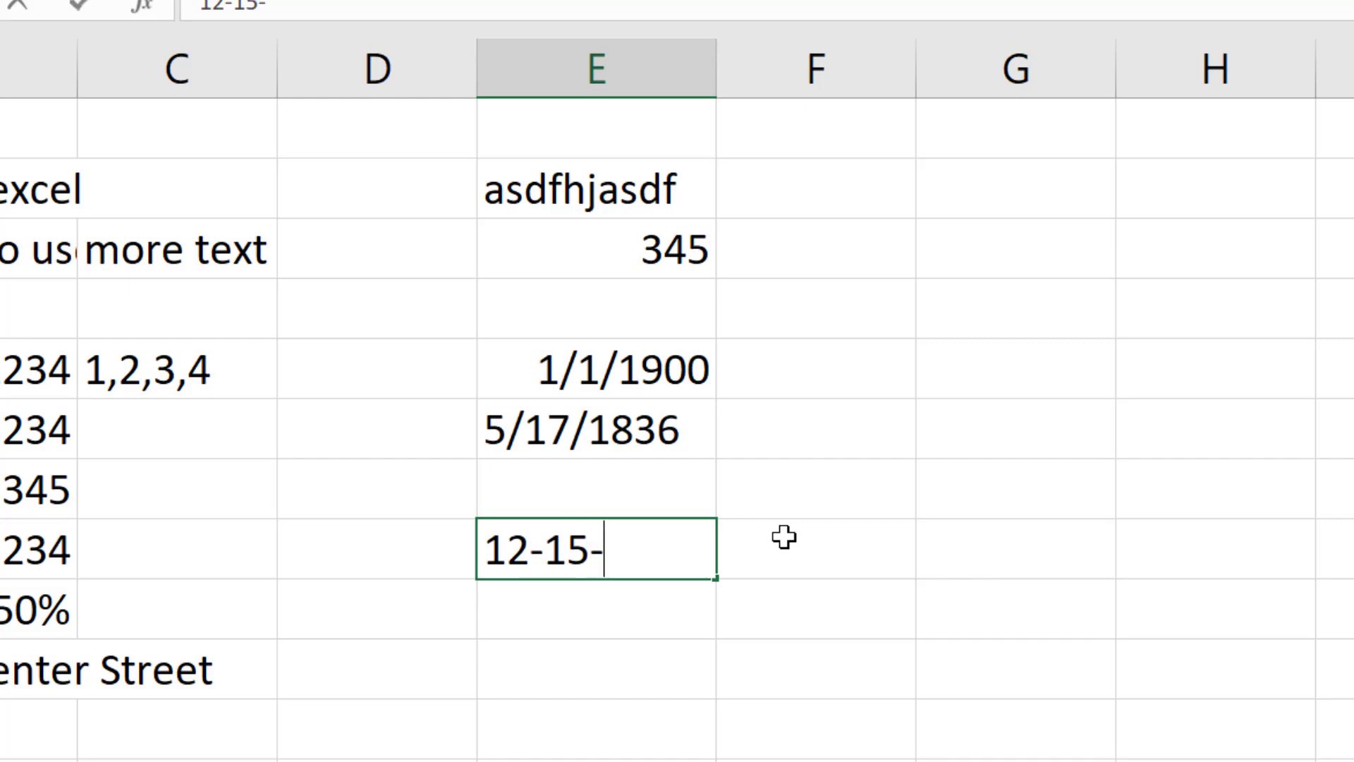
{"action": "type", "text": "2021"}
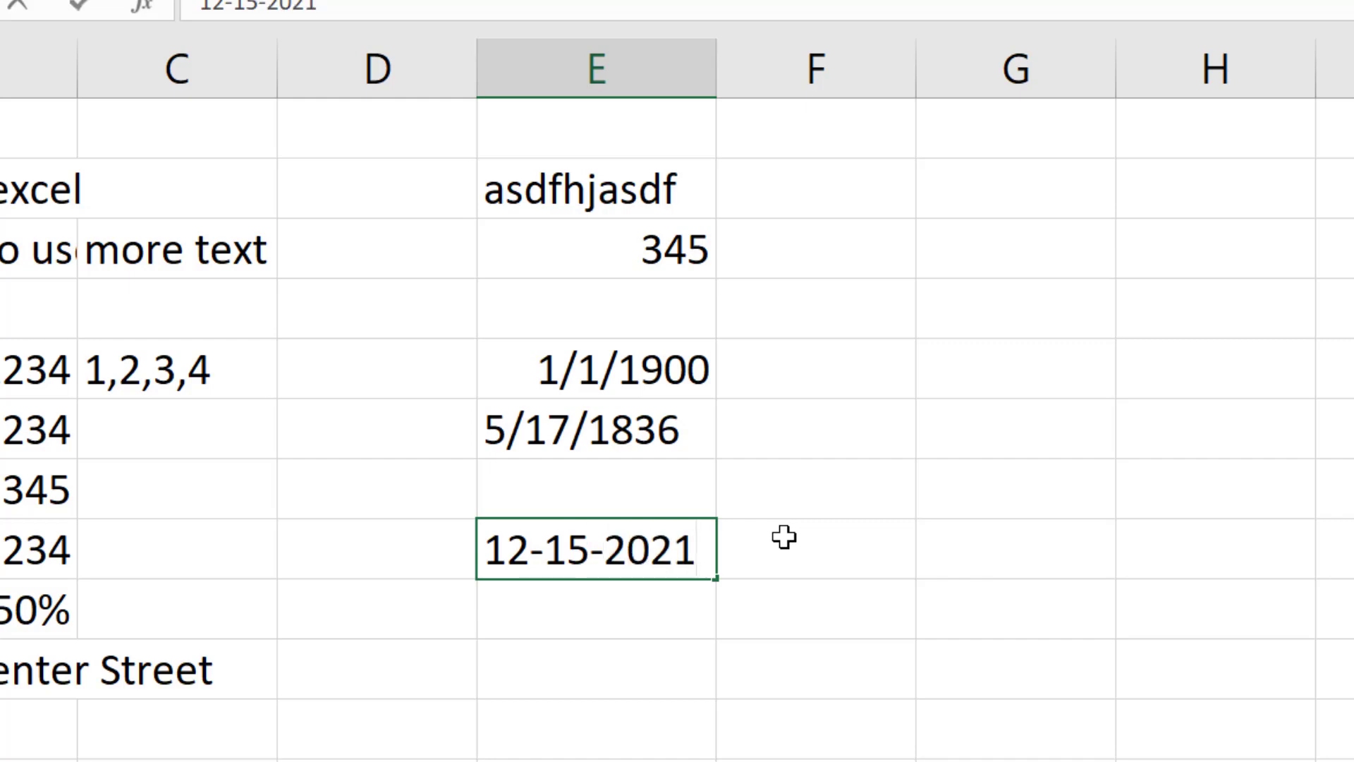
{"action": "key", "text": "Return"}
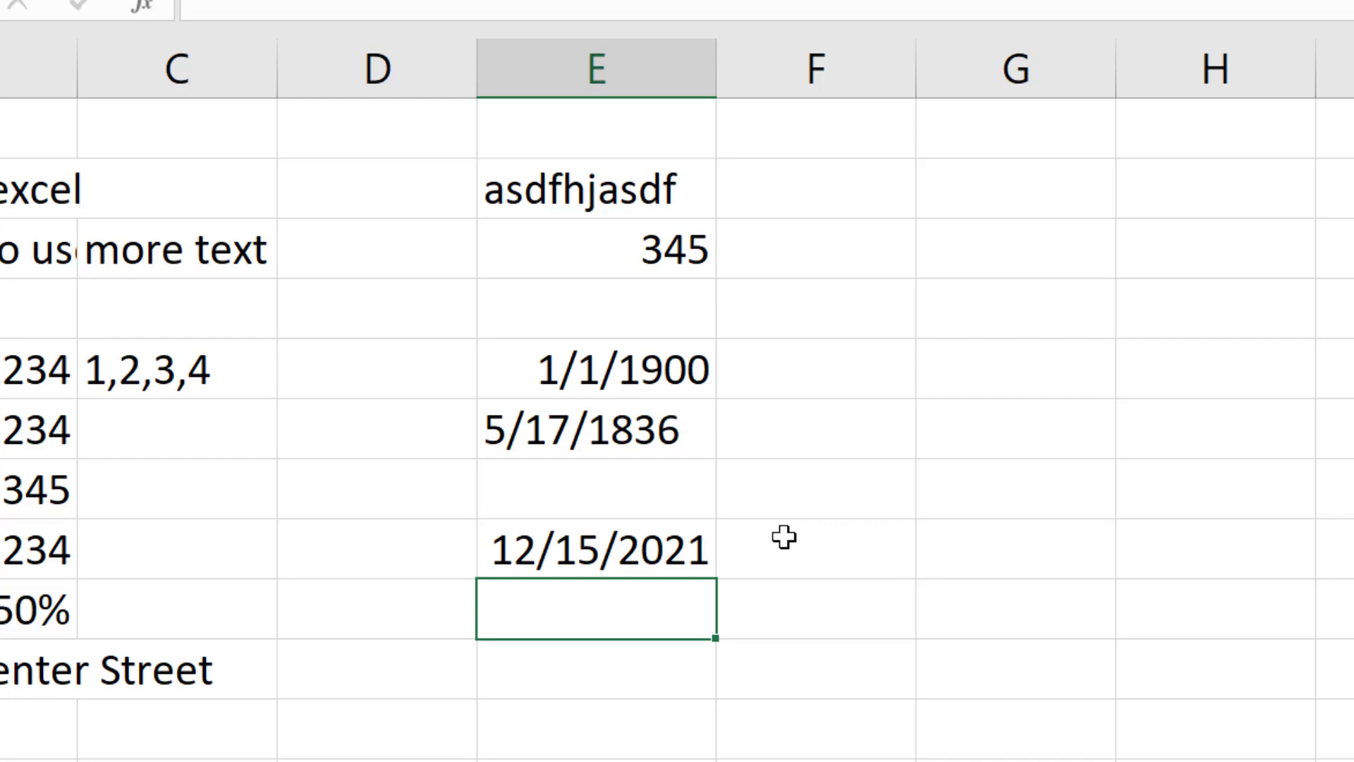
{"action": "left_click", "coordinate": [667, 551]}
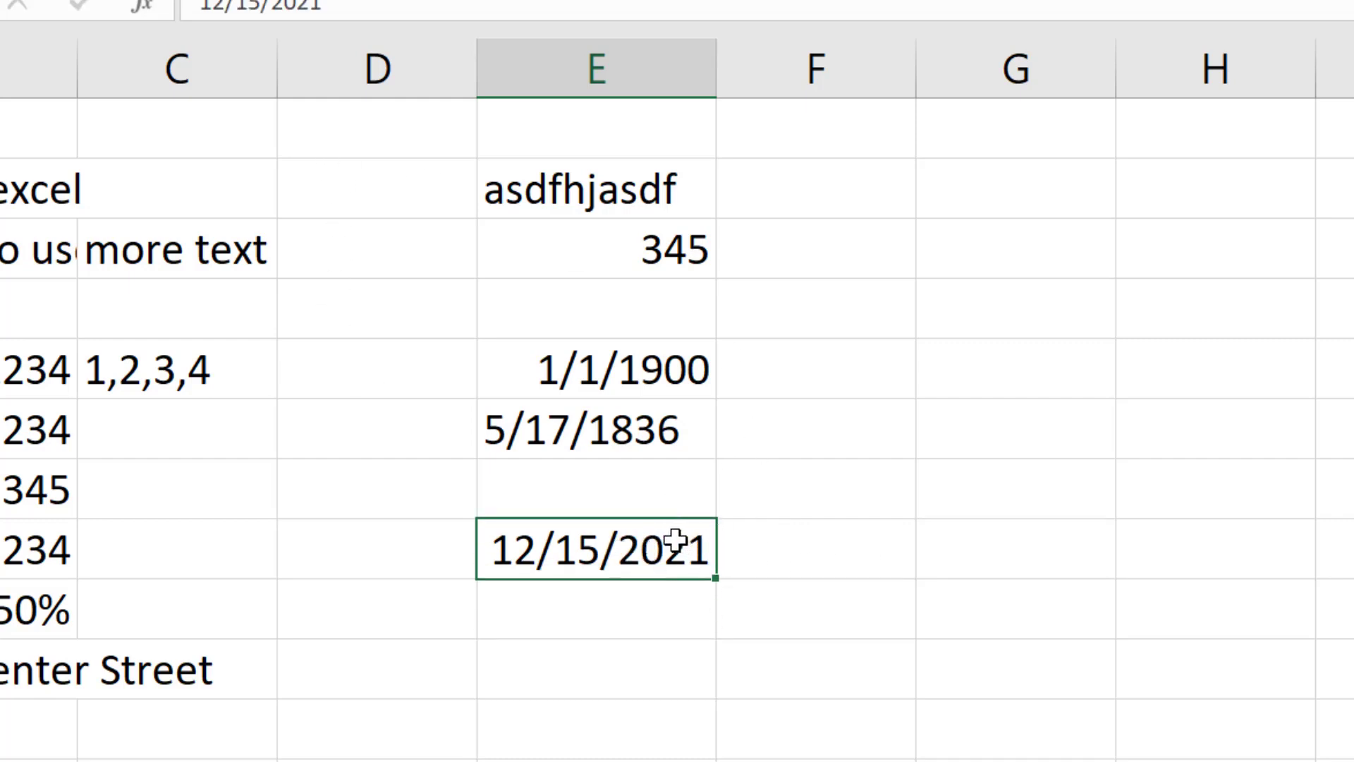
{"action": "left_click", "coordinate": [574, 619]}
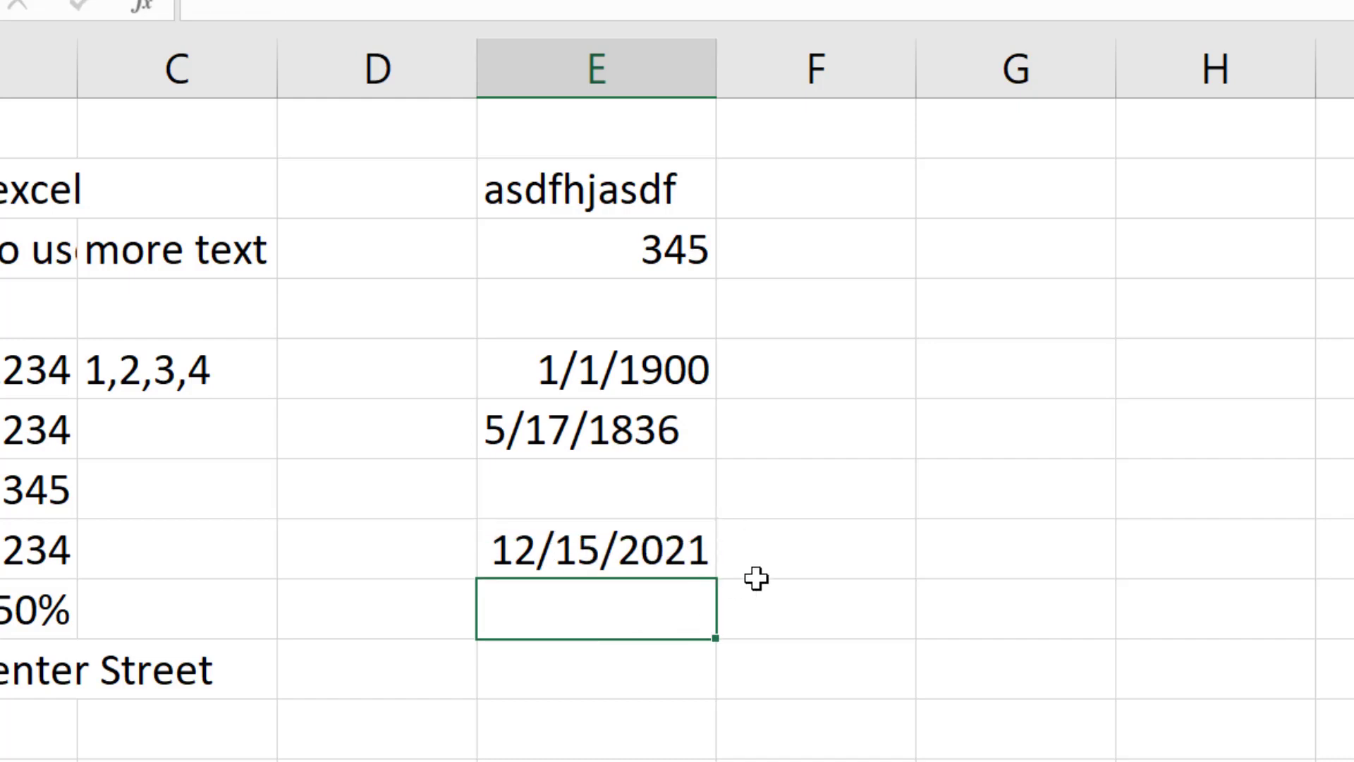